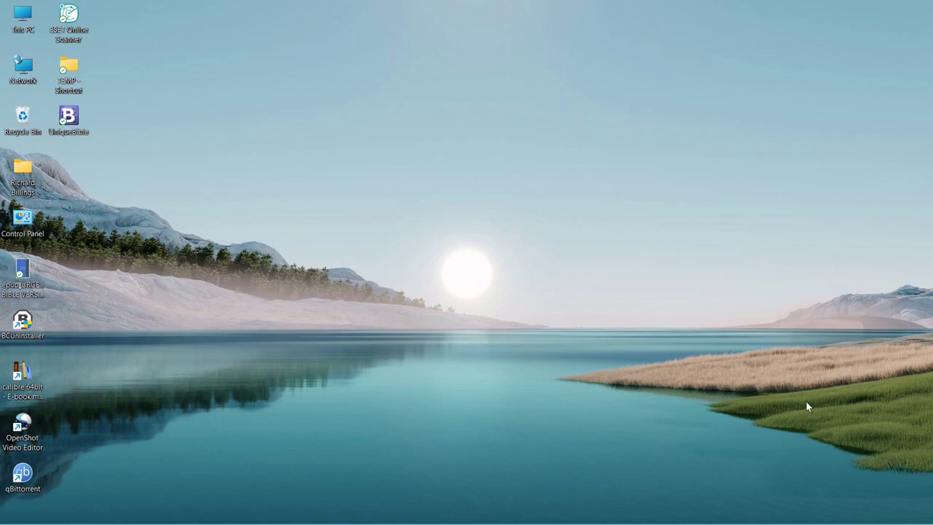
Step: Open the Windows Subsystem for Android settings to view the System page, then close them
click(60, 512)
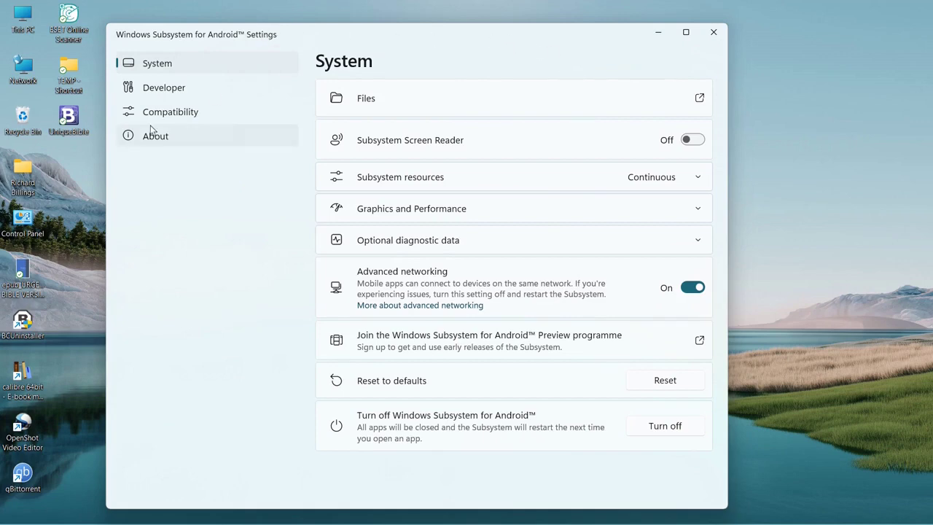
click(712, 32)
Step: Switch to Chrome, search Google for "sdk tools for windows" and open the SDK Platform Tools release notes page
mouse_move(235, 519)
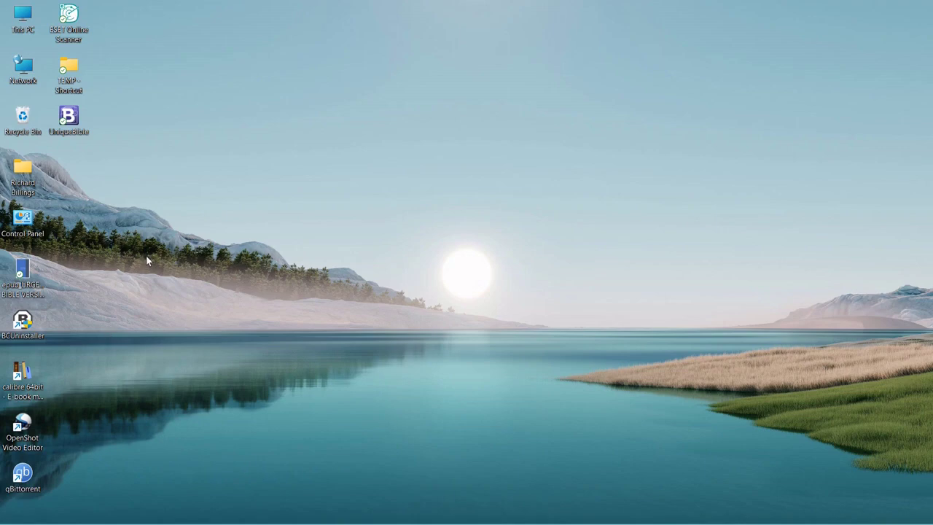
click(194, 511)
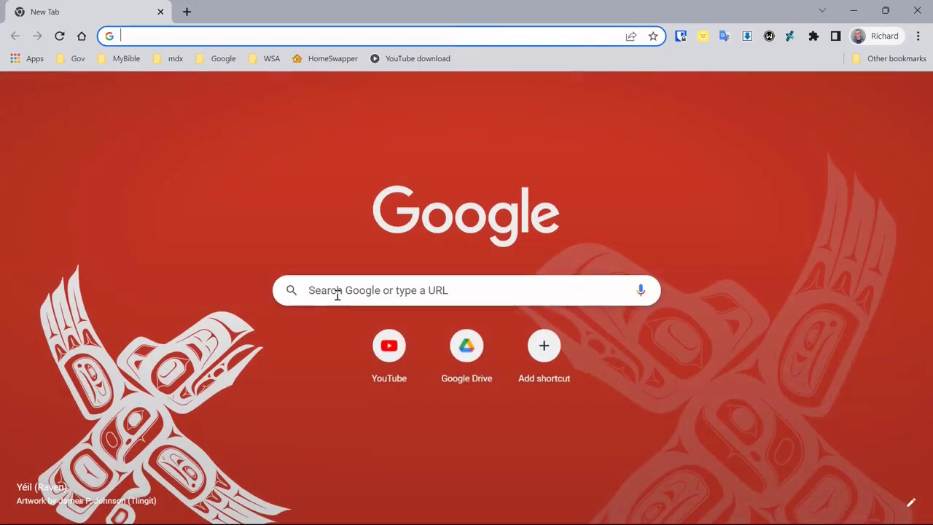
click(347, 290)
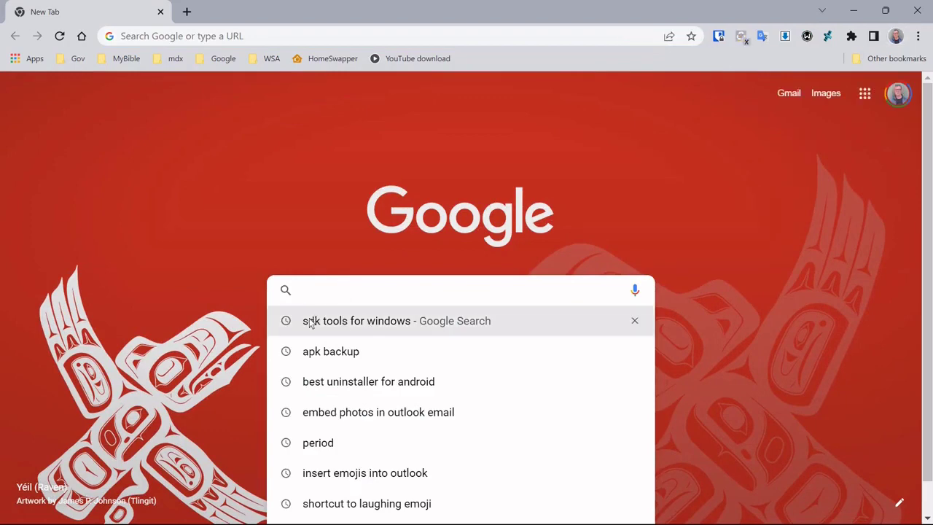
click(396, 328)
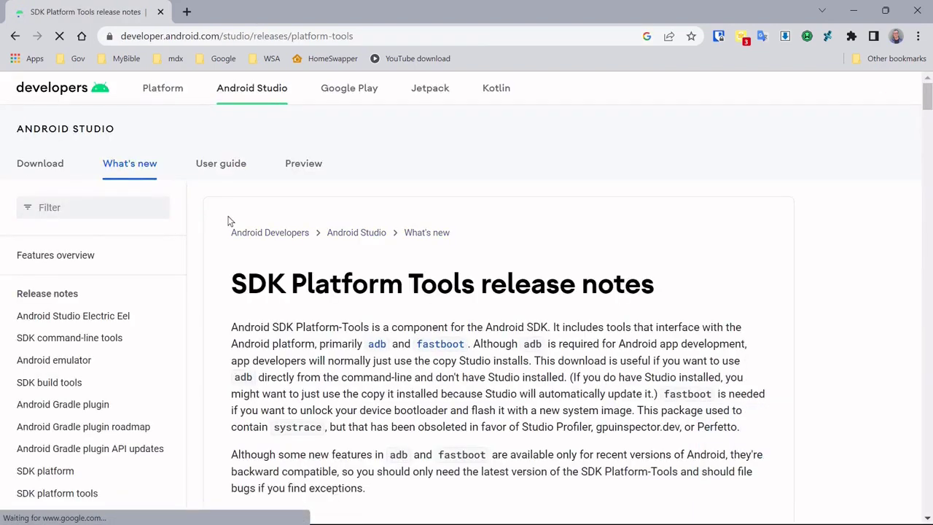
Step: Open the SDK Platform-Tools for Windows download terms, view the agreement option at their end, and minimize the browser
scroll(802, 347, down, 5)
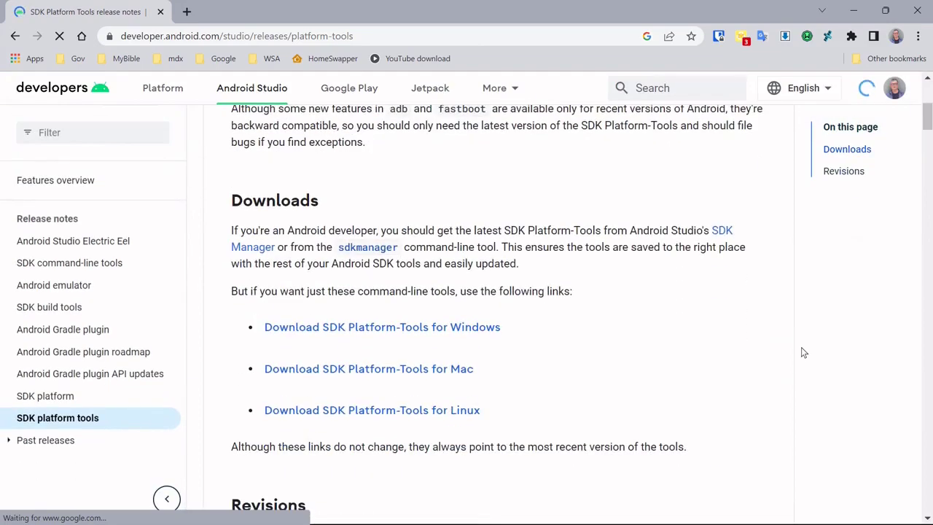
scroll(801, 347, up, 3)
scroll(800, 356, up, 3)
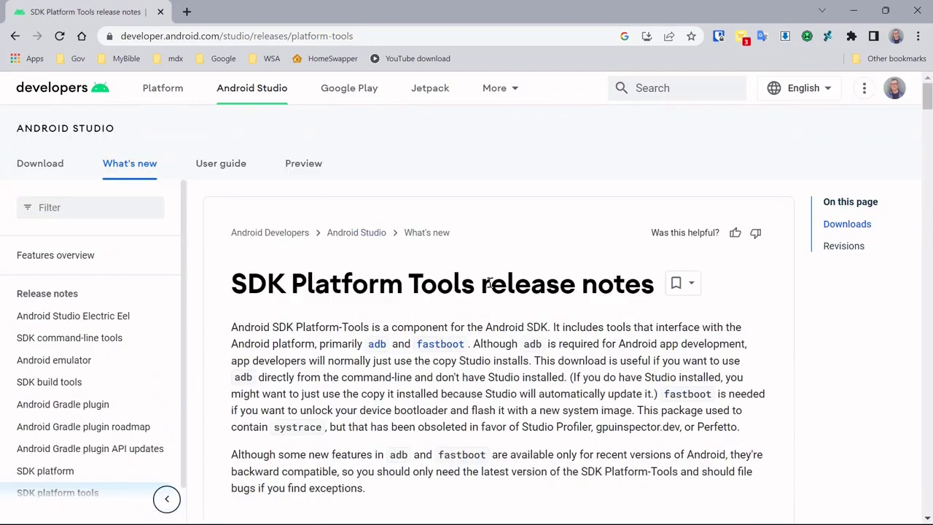
scroll(659, 378, down, 5)
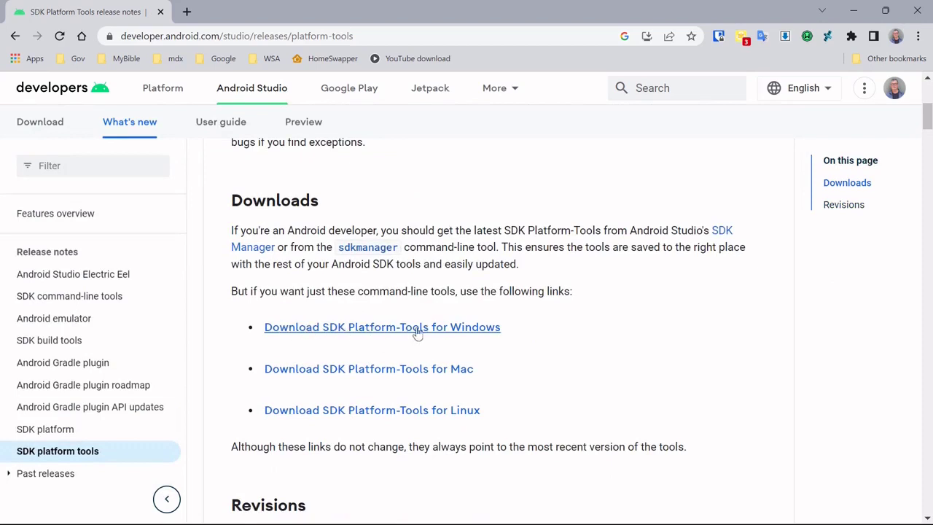
click(462, 330)
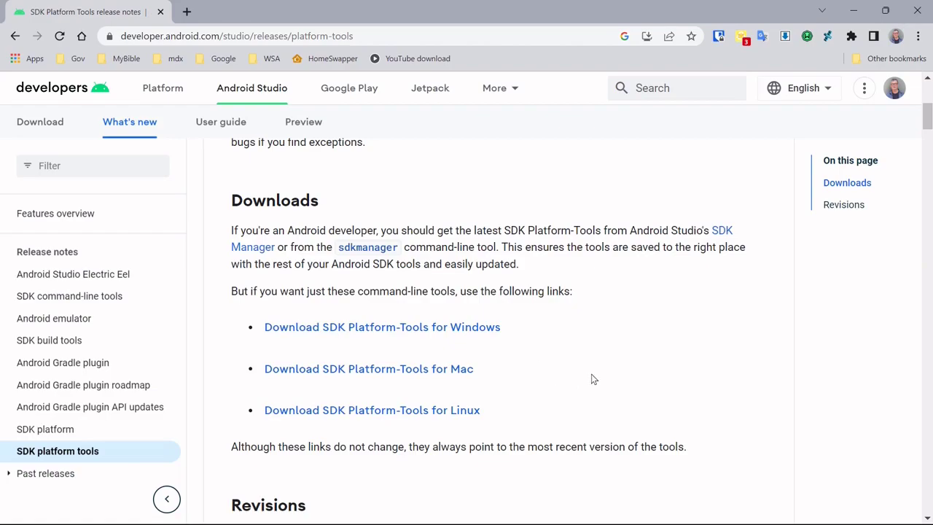
click(452, 332)
scroll(454, 270, down, 20)
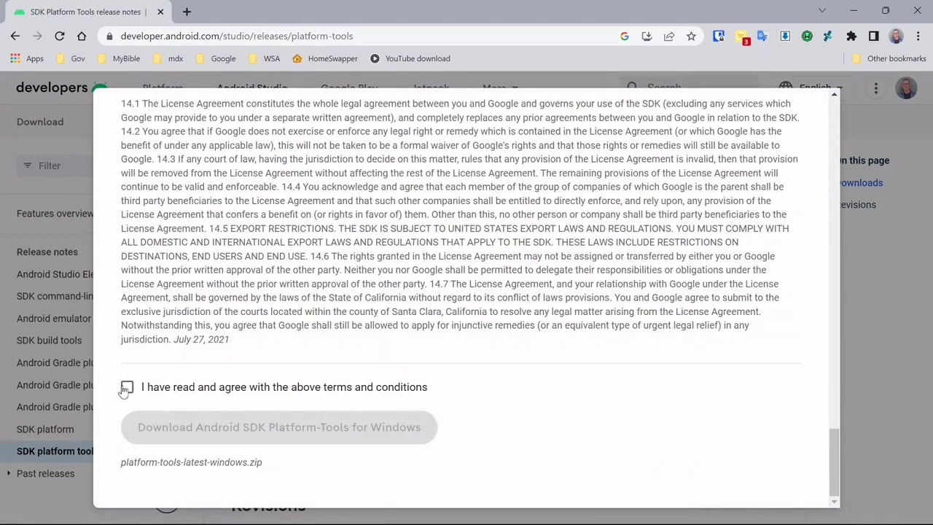
click(850, 3)
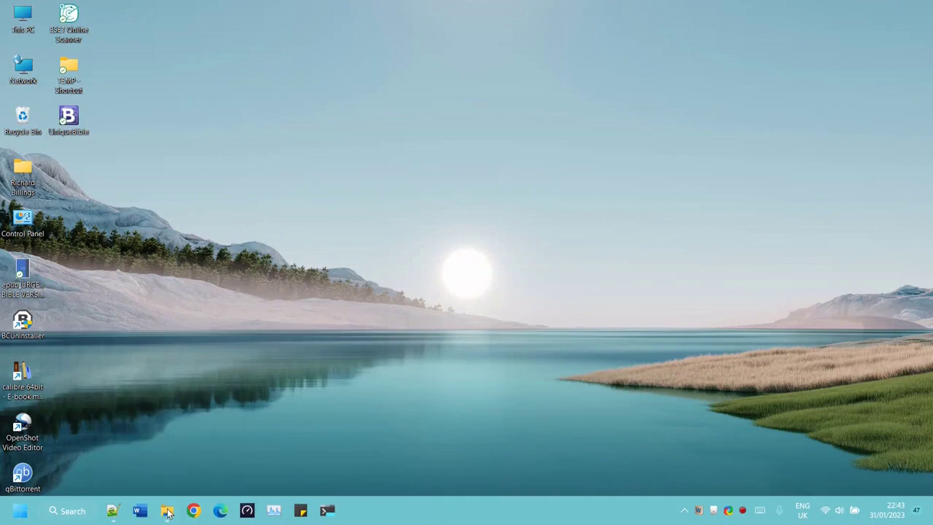
Step: Show the Downloads folder in File Explorer and delete the extracted adb_platform-tools_r33.0.3-windows and WorNet.zip folders
click(167, 513)
drag(490, 204, 379, 35)
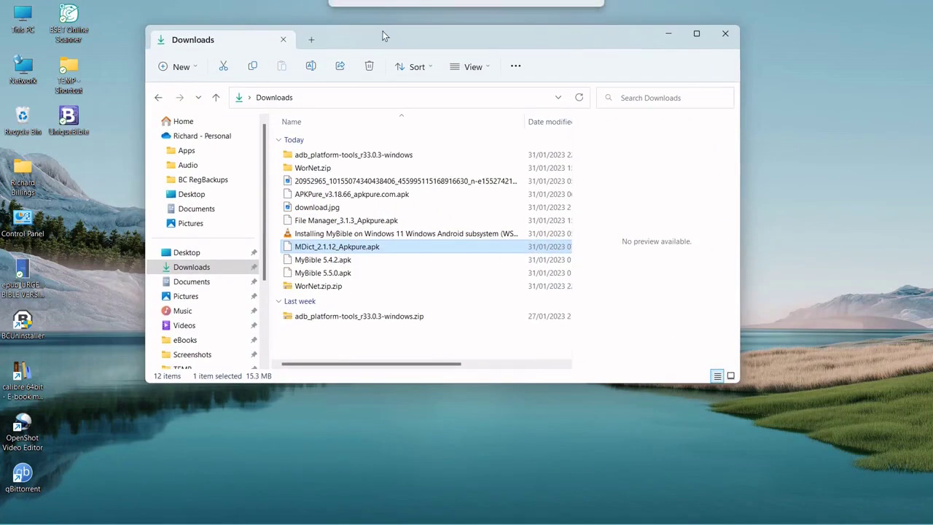
click(204, 269)
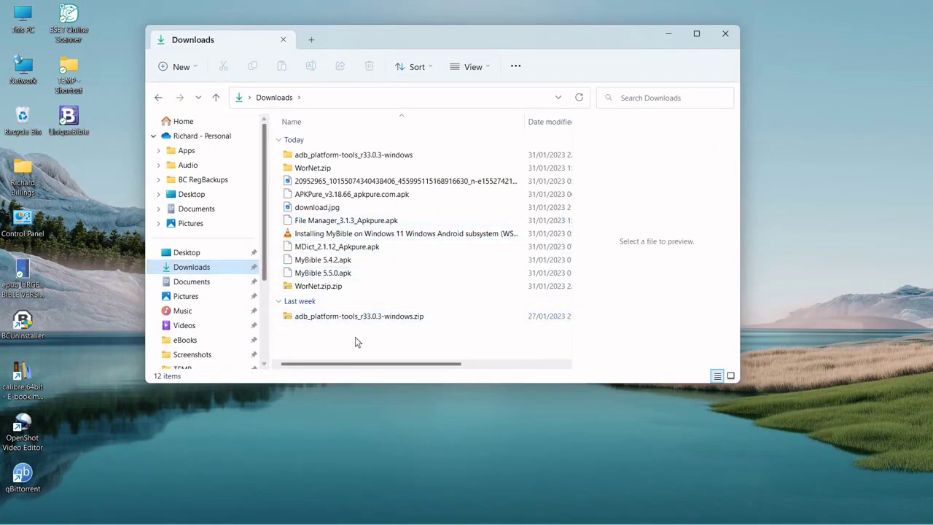
click(303, 317)
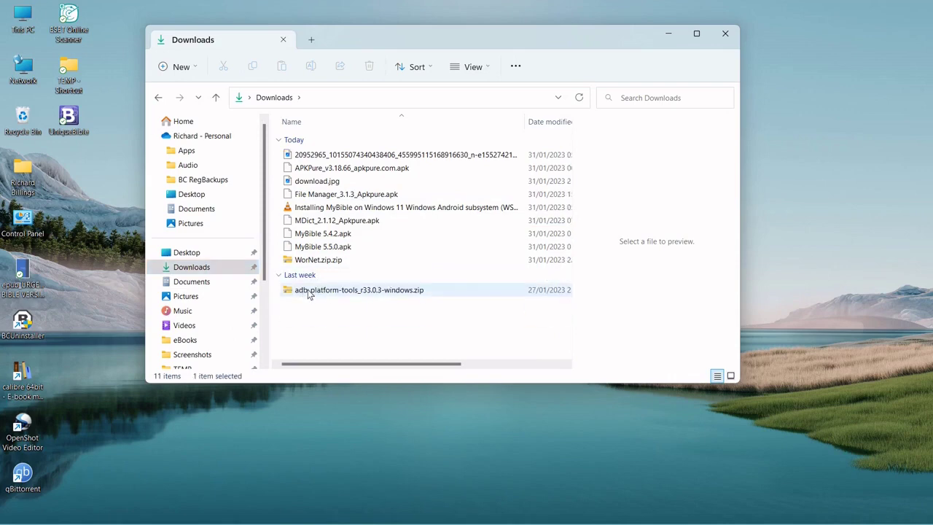
Step: Extract adb_platform-tools_r33.0.3-windows.zip to the suggested folder of the same name in Downloads
right_click(308, 292)
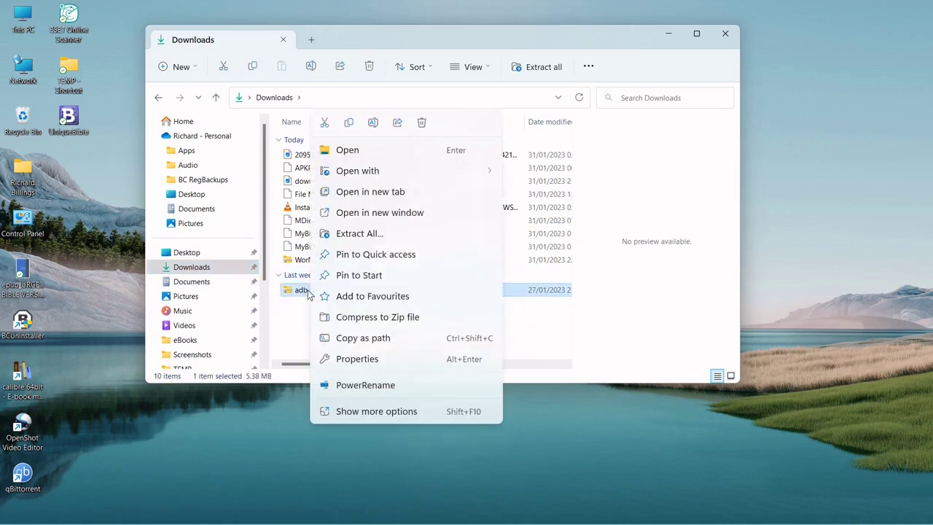
click(378, 234)
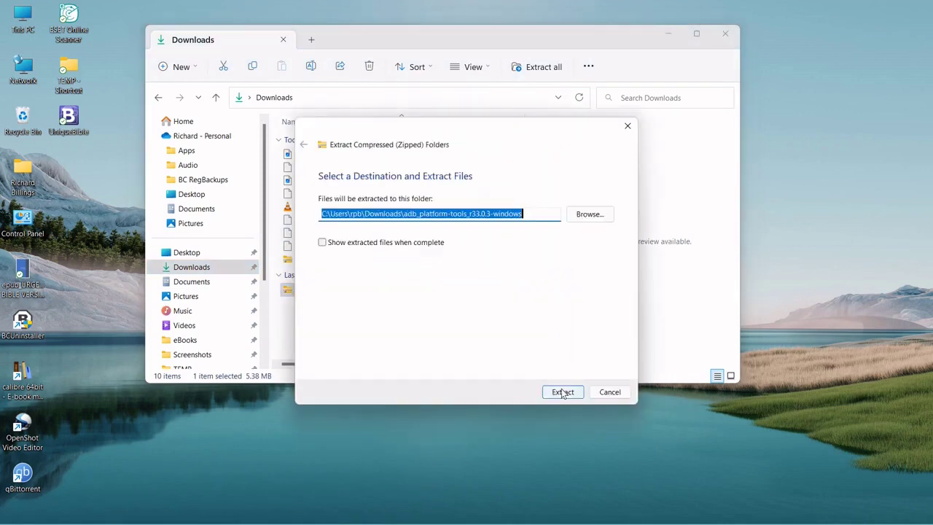
click(562, 393)
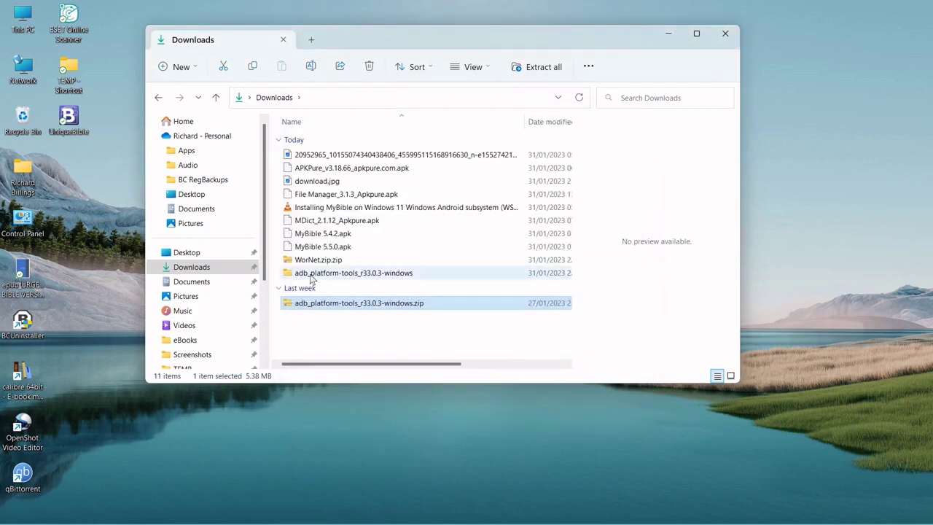
Step: Inside the extracted adb_platform-tools_r33.0.3-windows folder, rename the platform-tools folder to adb
double_click(332, 275)
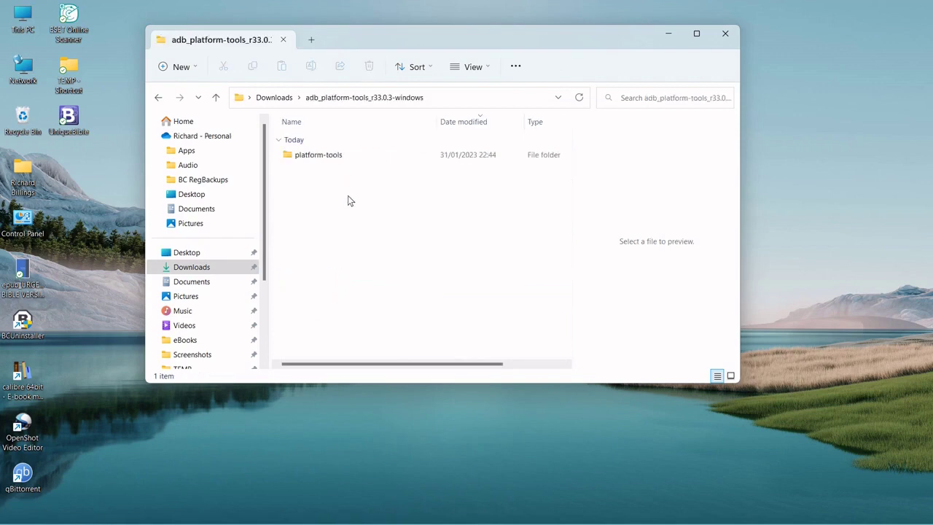
click(309, 158)
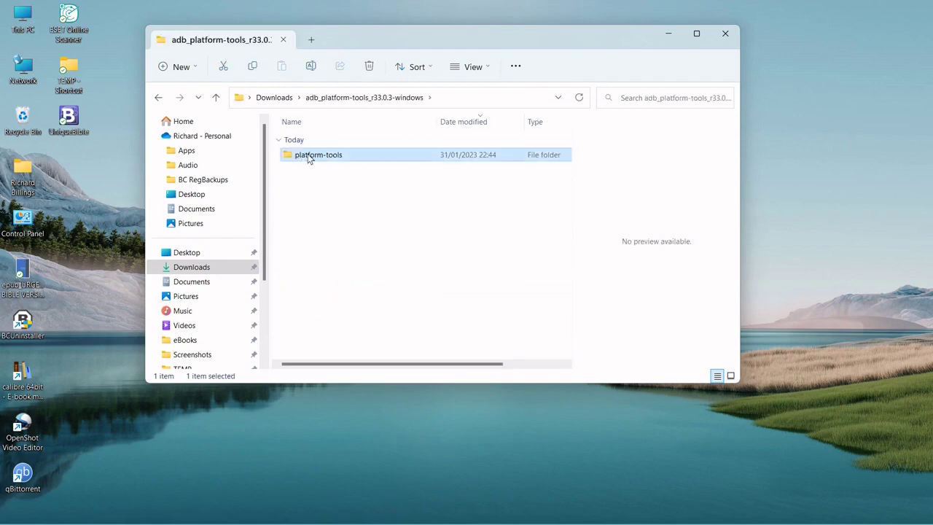
click(310, 159)
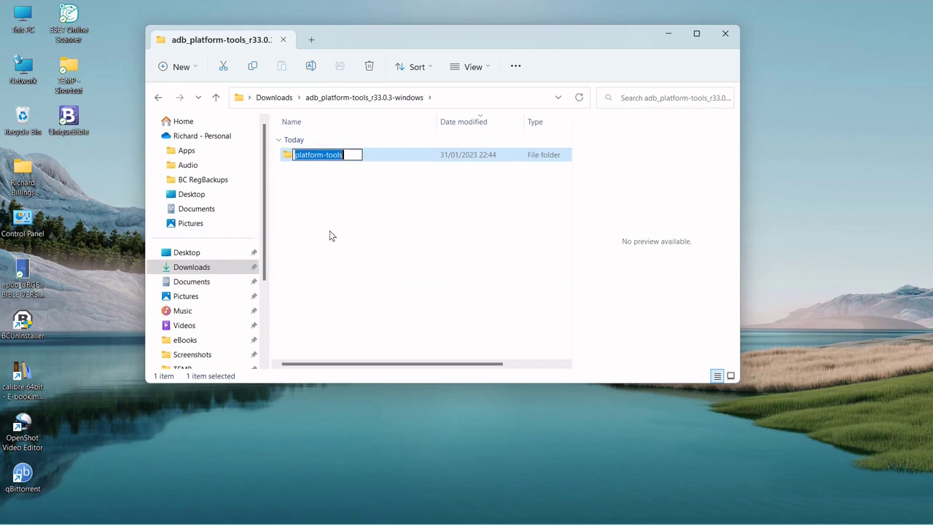
text(adb)
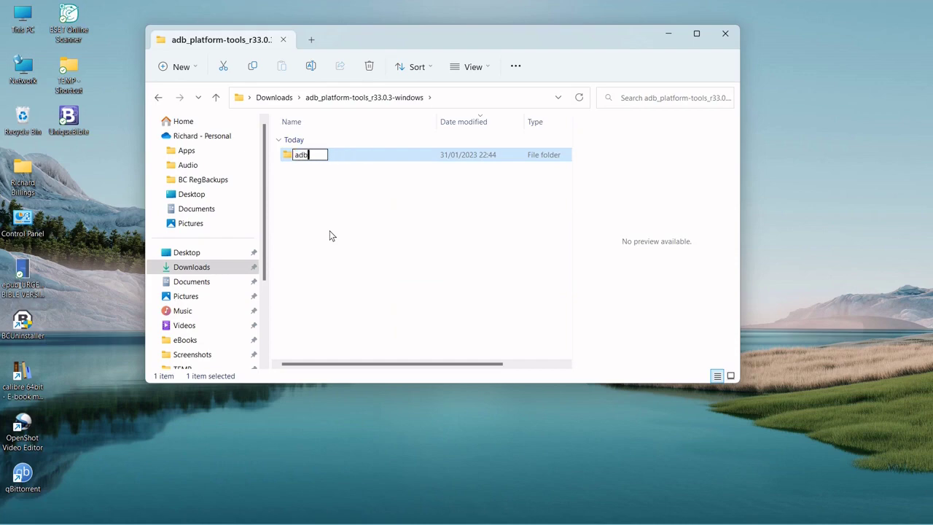
key(Return)
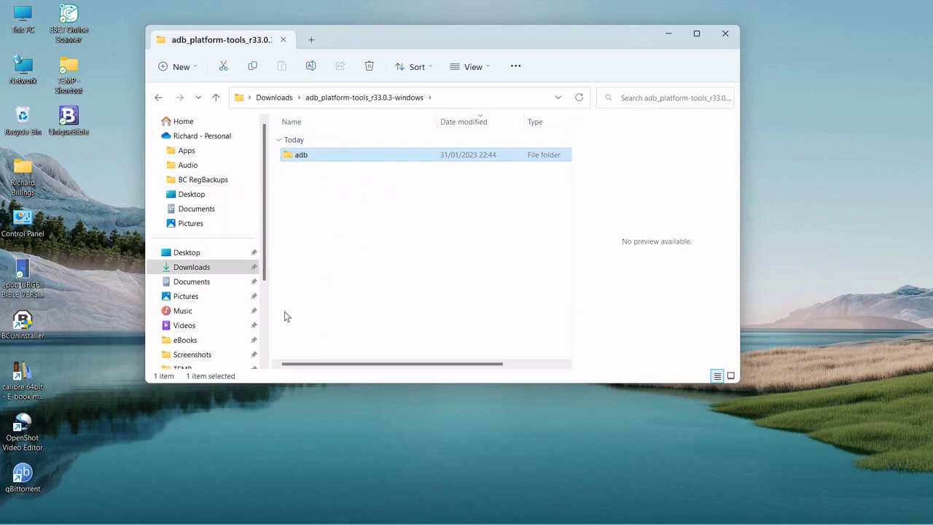
Step: Go to Local Disk (C:) and open its adb folder to look over the platform-tools files
scroll(224, 284, down, 3)
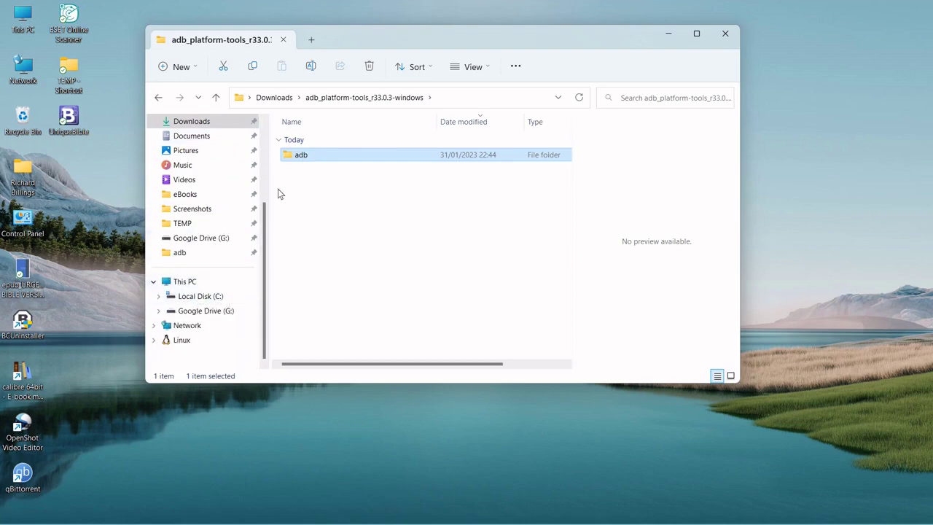
mouse_move(295, 158)
mouse_down()
mouse_move(193, 301)
mouse_move(197, 213)
mouse_move(297, 161)
mouse_up()
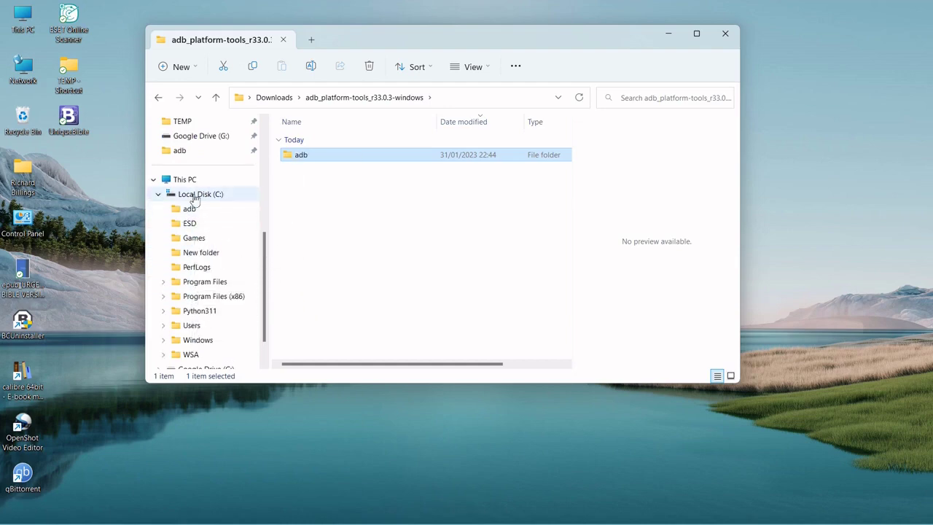
click(194, 196)
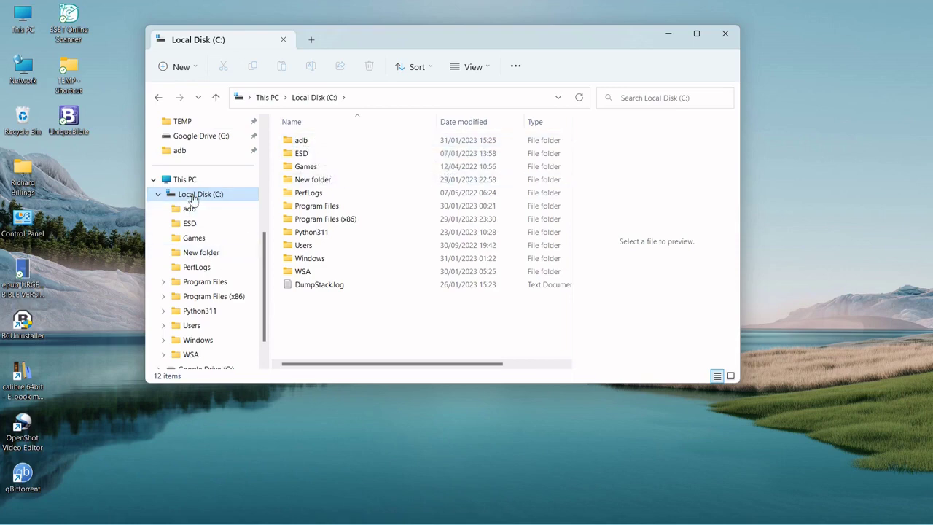
double_click(315, 143)
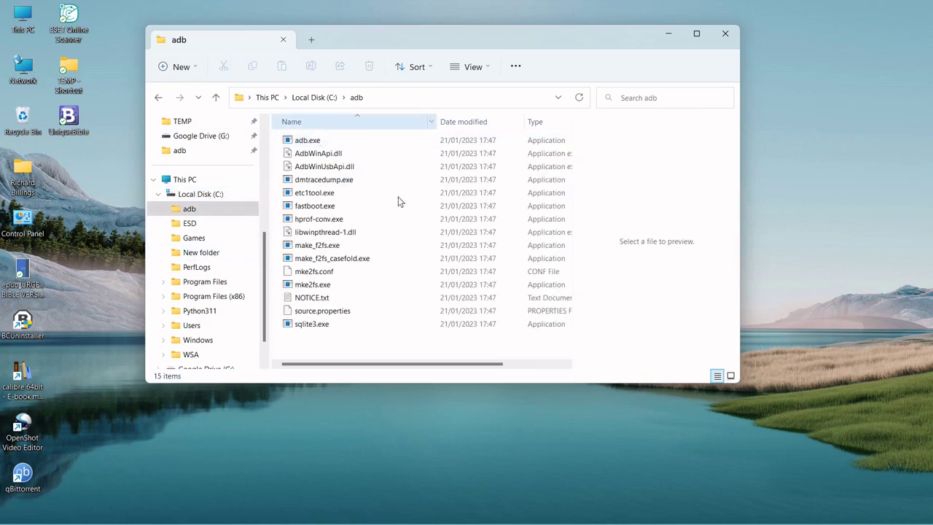
drag(283, 342, 357, 131)
click(345, 351)
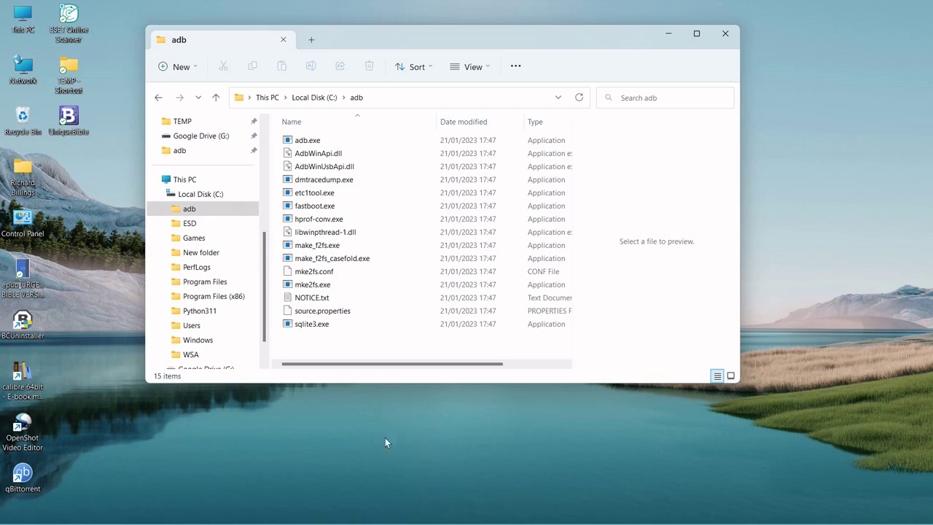
Step: Open the C:\adb folder in Terminal Preview
right_click(641, 200)
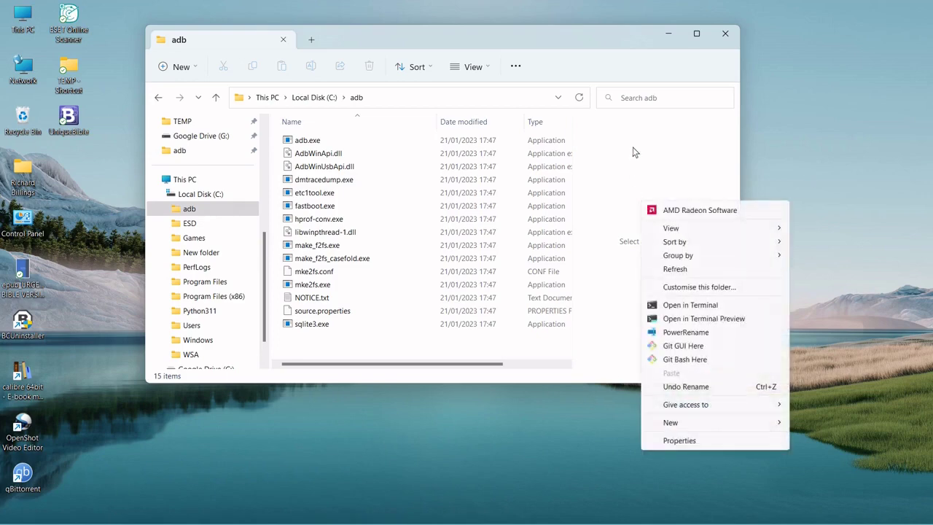
click(668, 143)
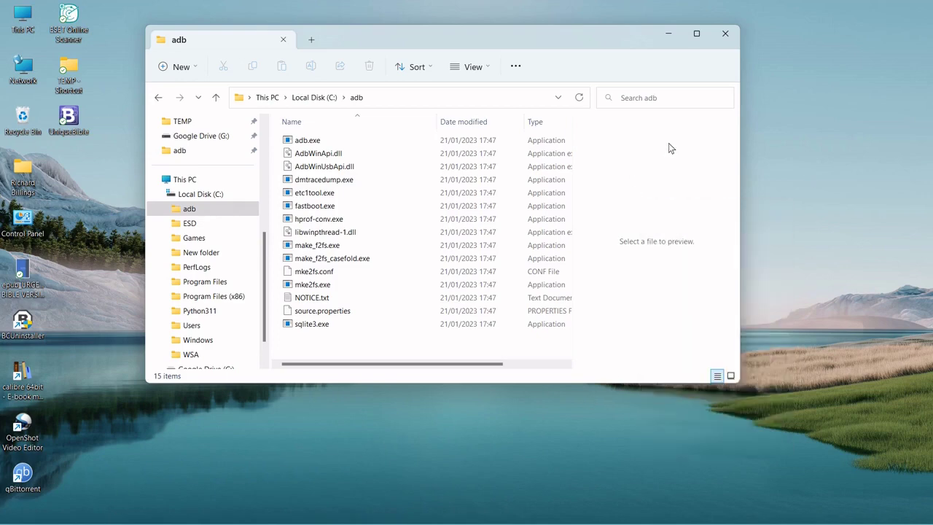
right_click(646, 187)
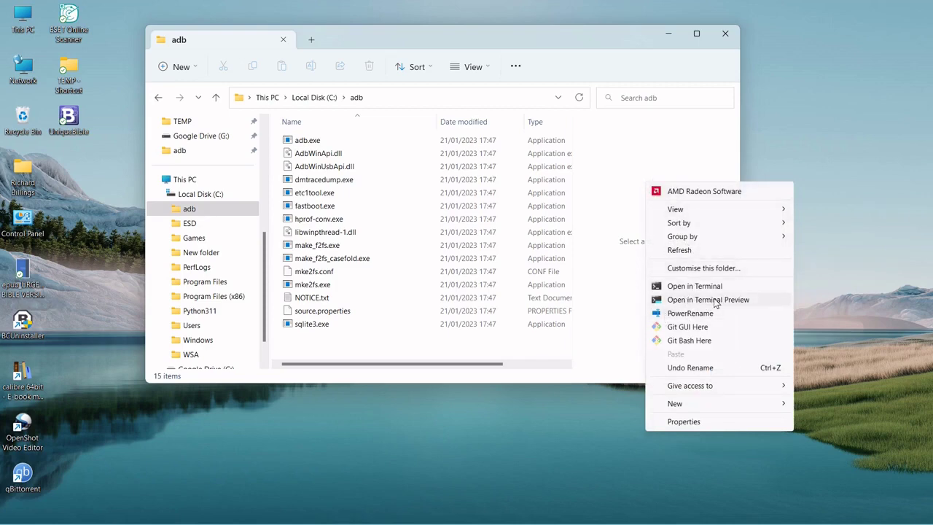
click(685, 301)
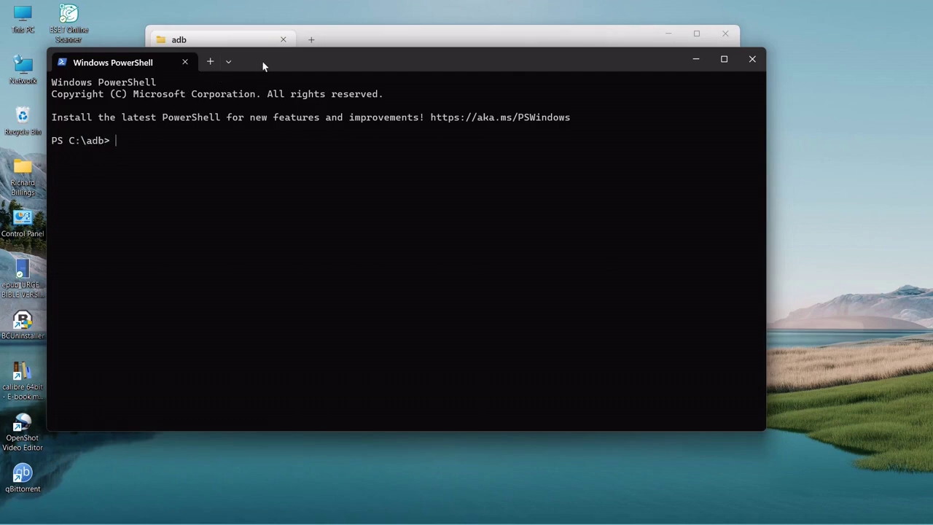
Step: Close the File Explorer window and move the PowerShell window into full view on the desktop
drag(264, 66, 358, 163)
click(358, 144)
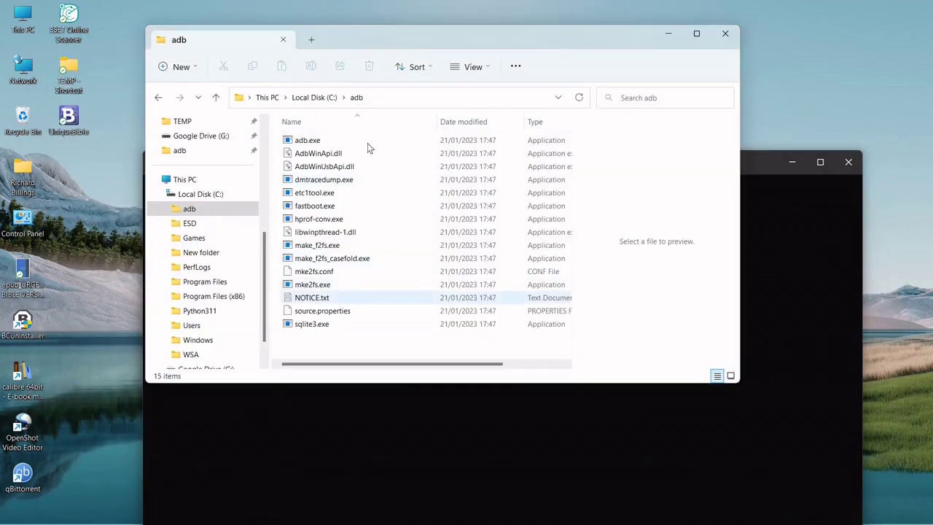
click(726, 35)
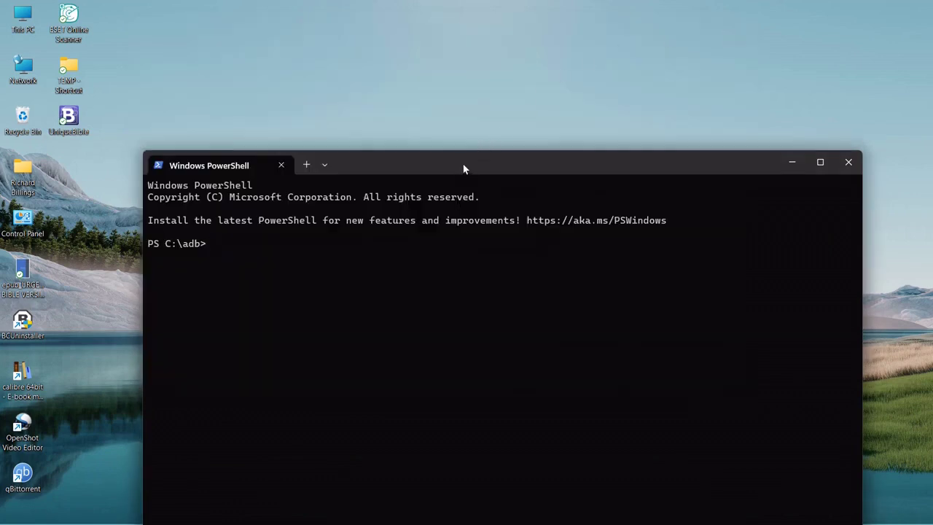
drag(463, 168, 442, 74)
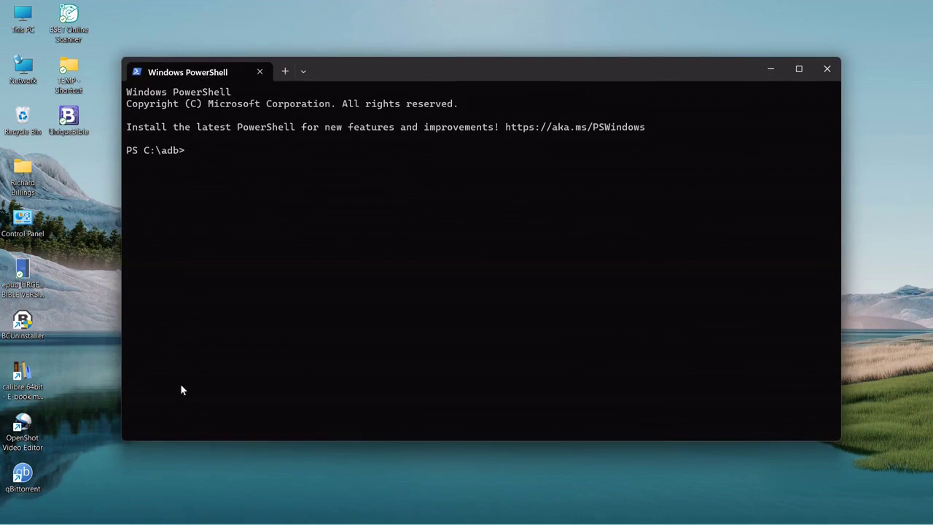
Step: Switch to Notepad++ and review the .\adb connect 127.0.0.1:58526 command on line 6 of the notes
mouse_move(115, 514)
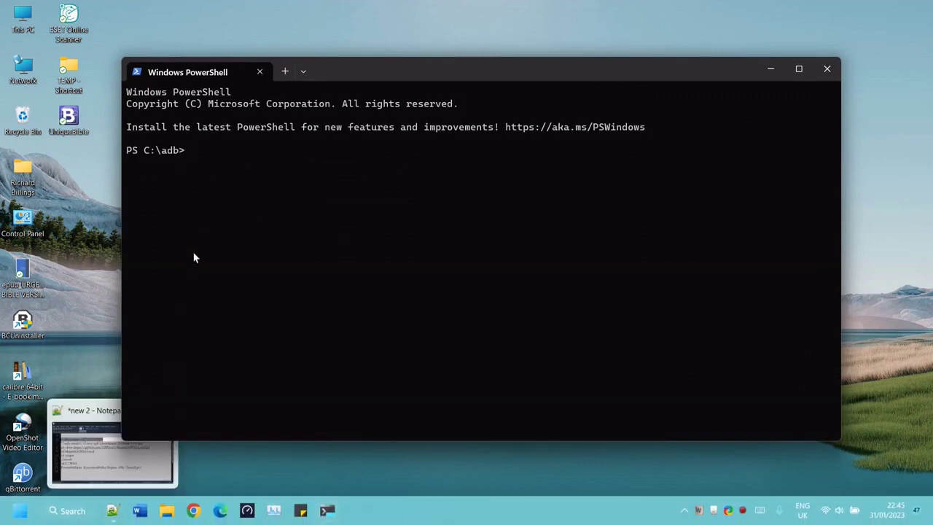
click(116, 450)
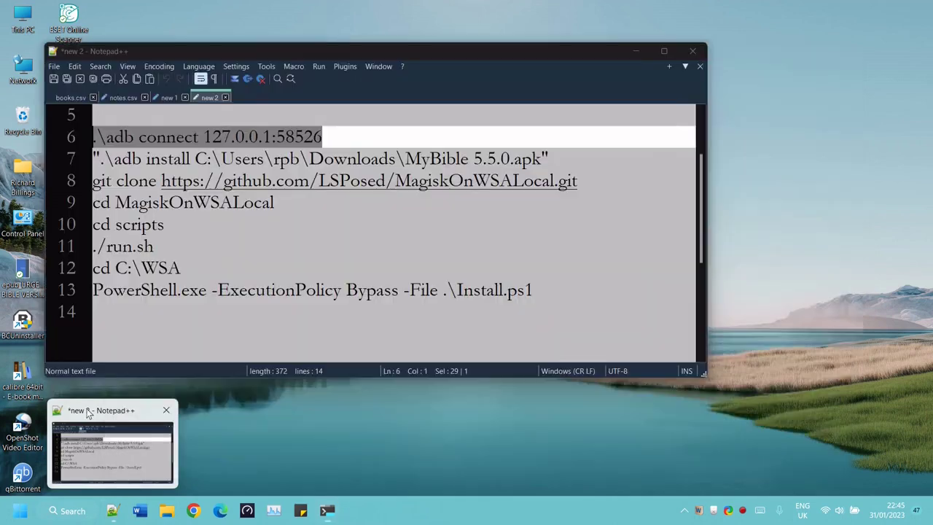
drag(358, 138, 90, 134)
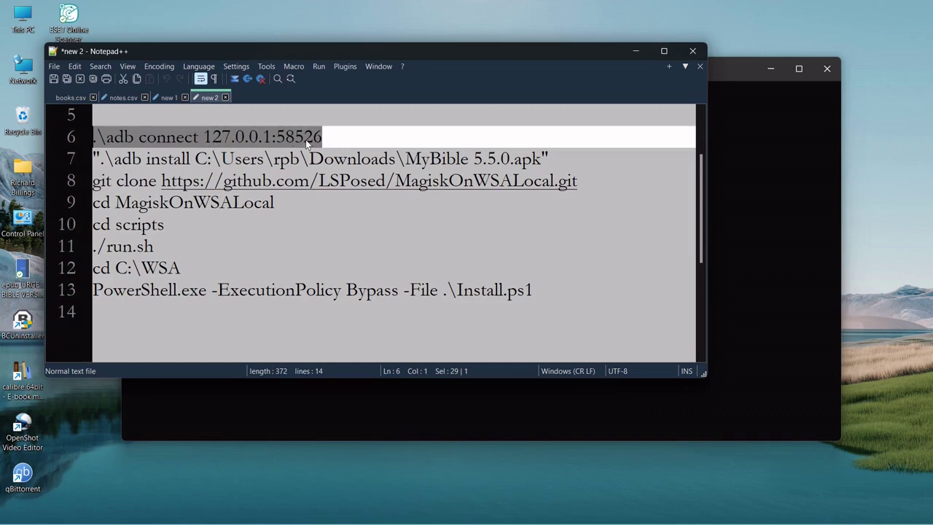
click(340, 134)
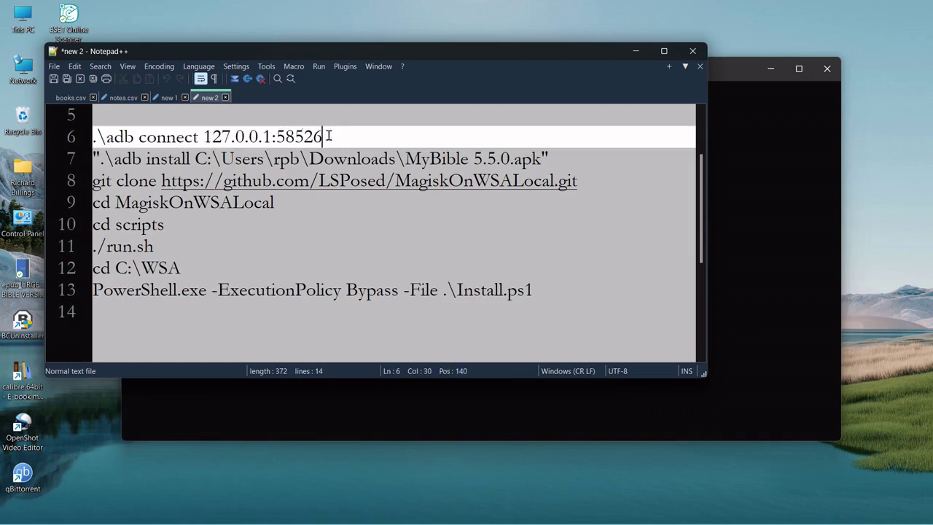
Step: In Windows Subsystem for Android Settings, turn Developer mode off and back on, and return to the System page
mouse_move(99, 519)
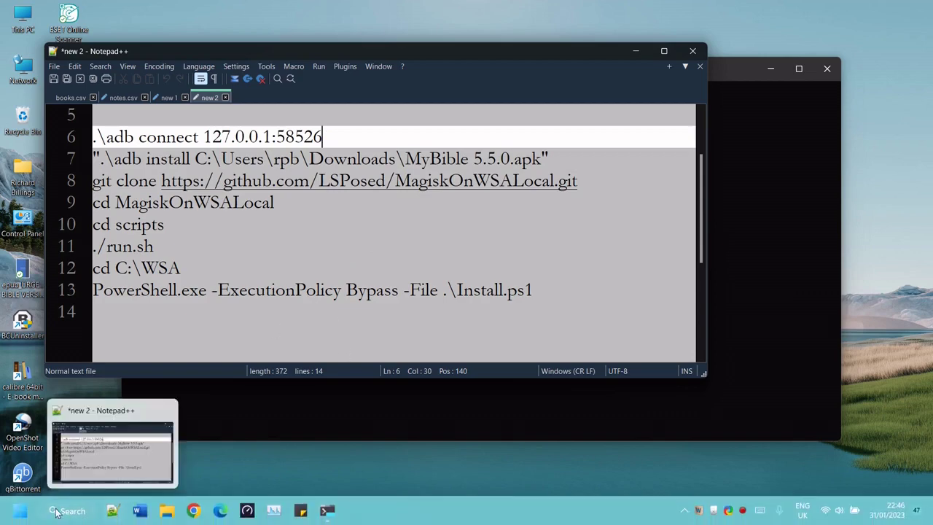
click(19, 514)
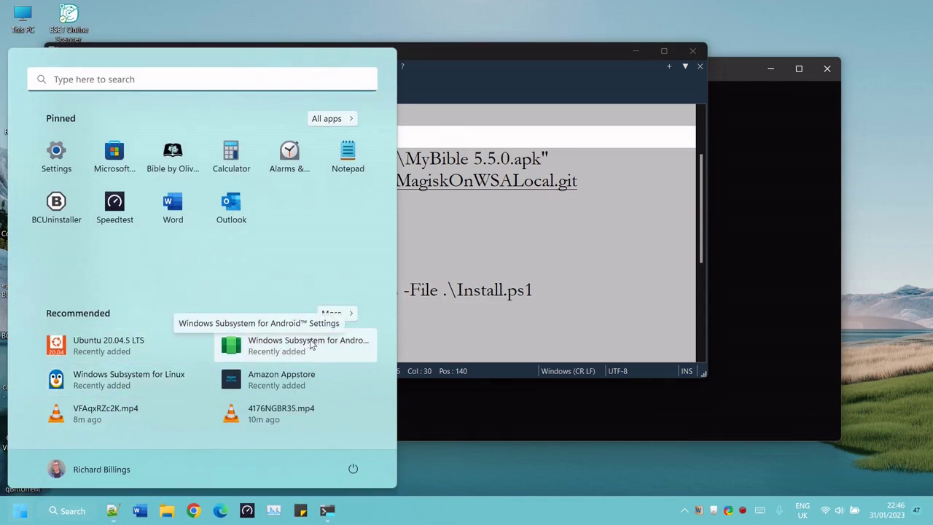
click(288, 352)
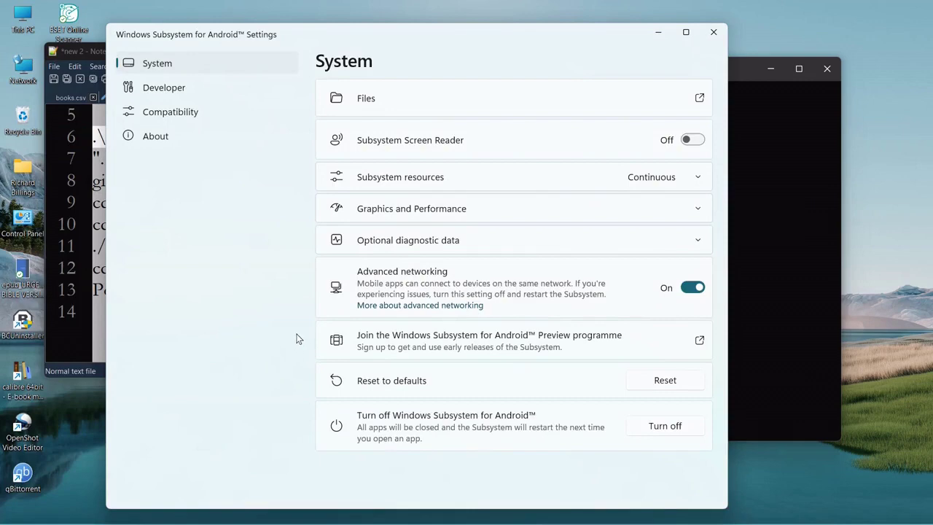
click(182, 87)
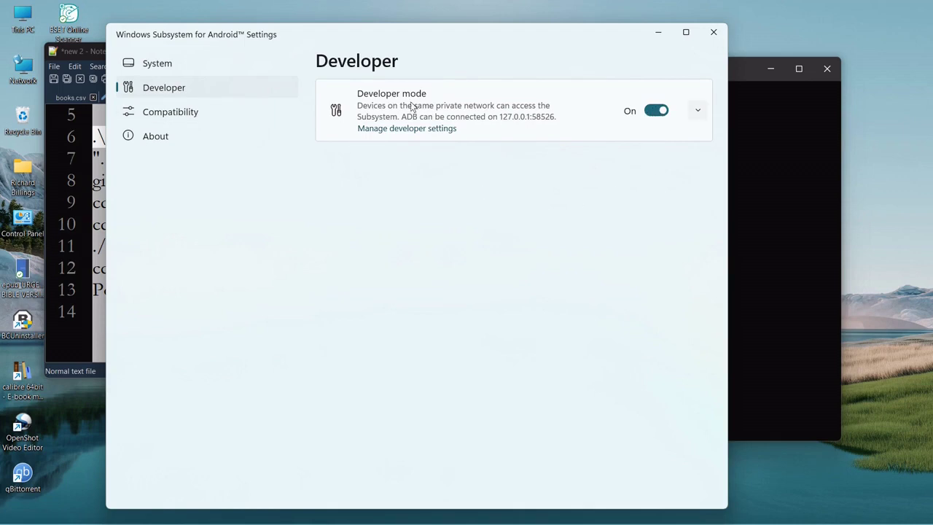
click(656, 110)
click(657, 110)
click(652, 110)
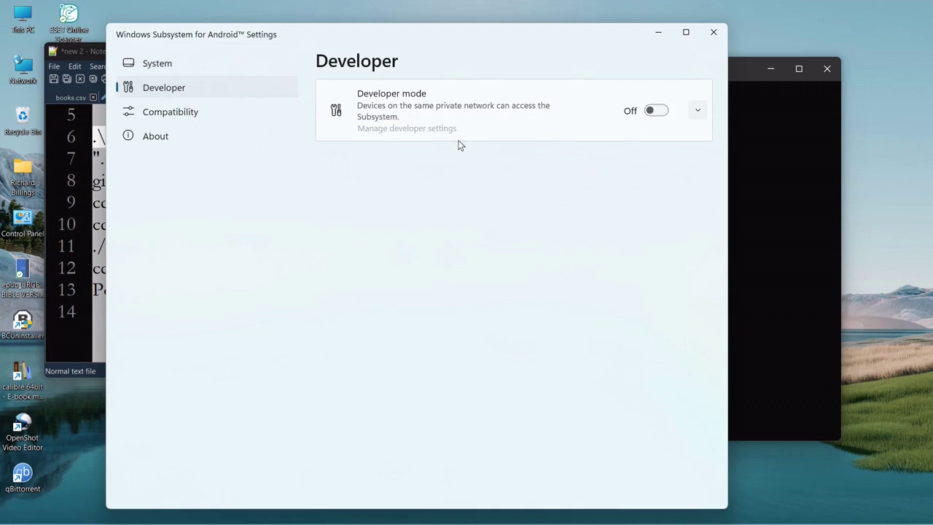
click(656, 111)
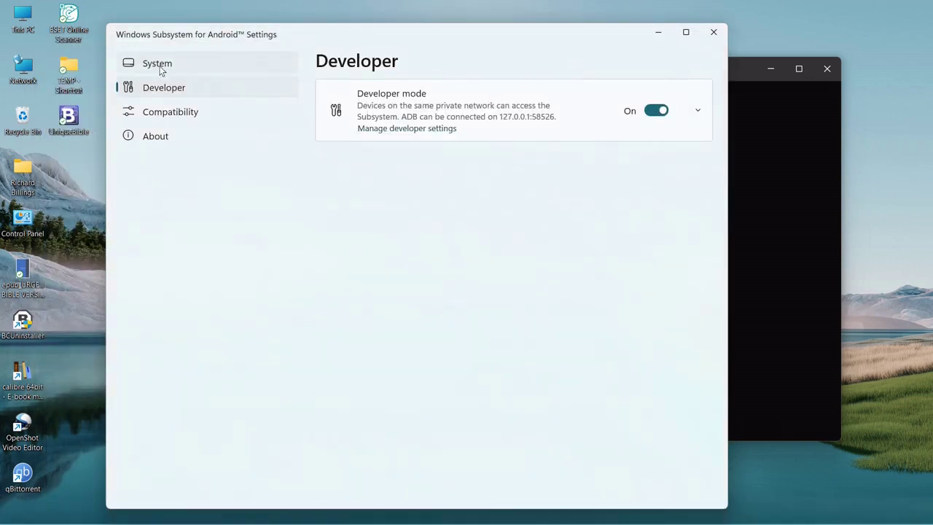
click(161, 70)
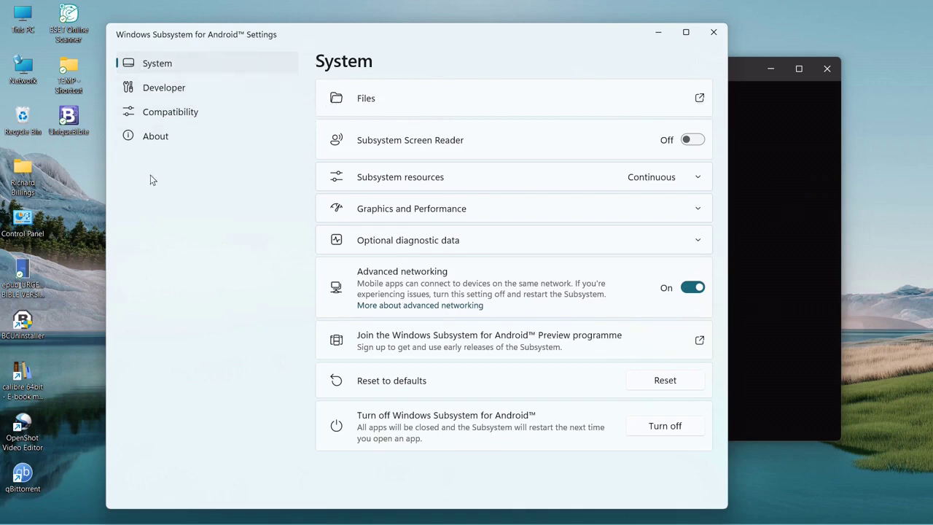
click(20, 510)
click(333, 119)
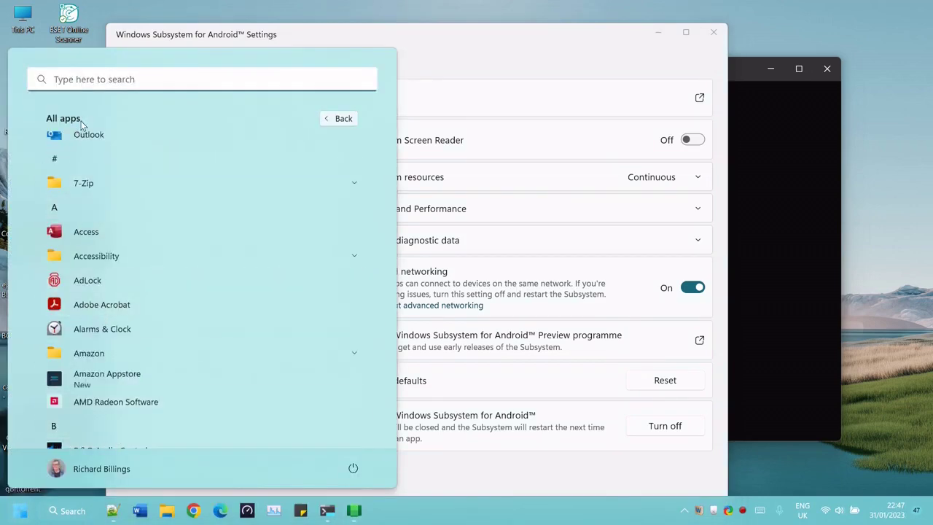
click(402, 32)
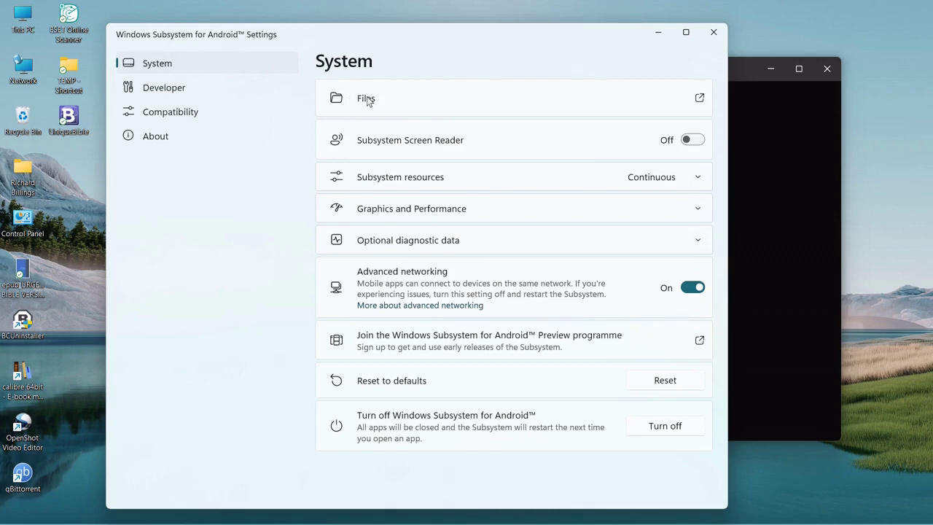
Step: Open the subsystem's Files app, view the Subsystem for Android storage folders, and close it
click(700, 99)
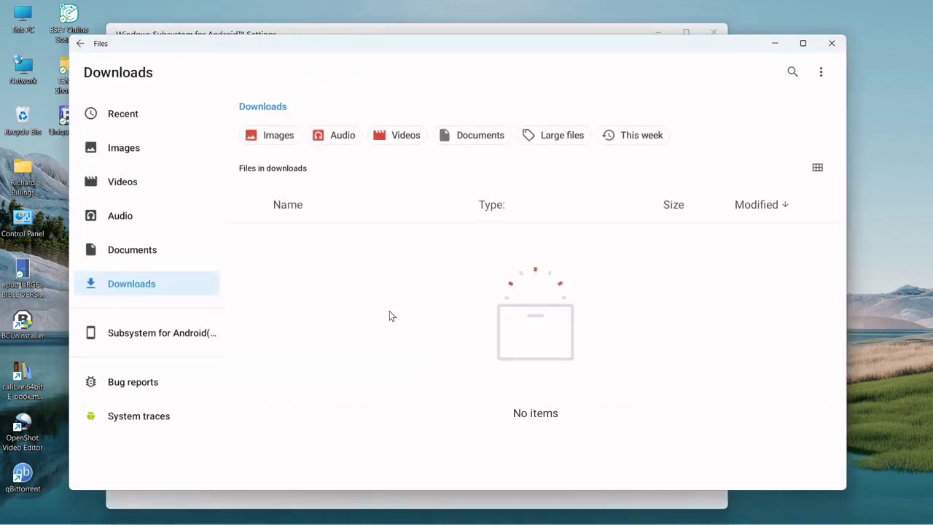
click(136, 339)
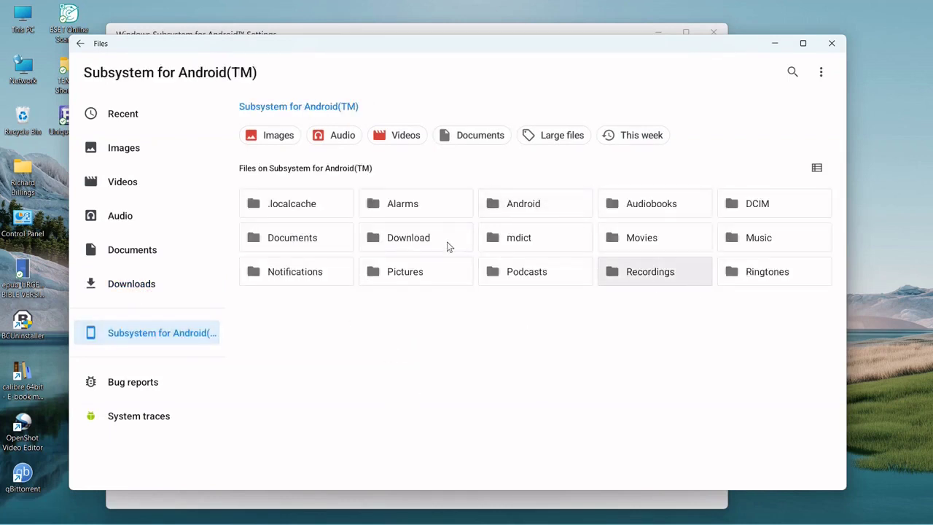
click(832, 43)
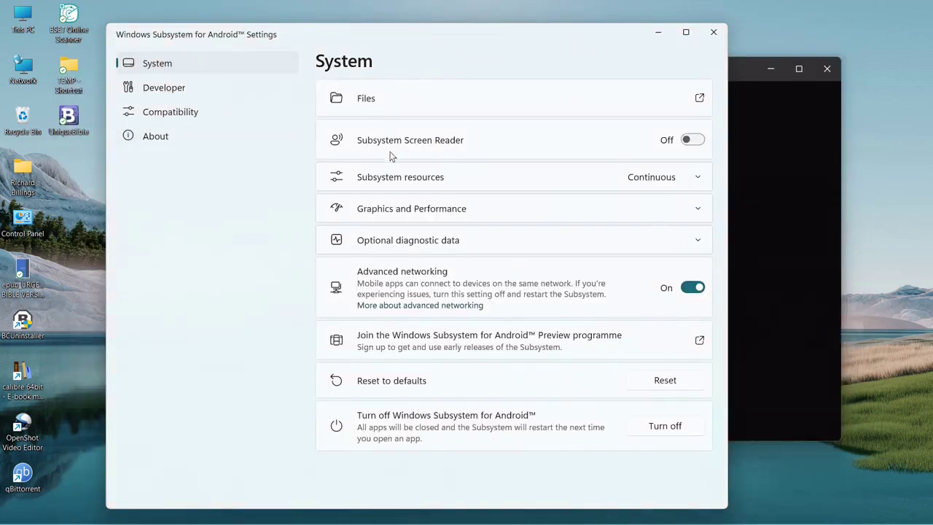
Step: Switch Subsystem resources to As needed and back to Continuous, and close the Windows Subsystem for Android settings
click(698, 178)
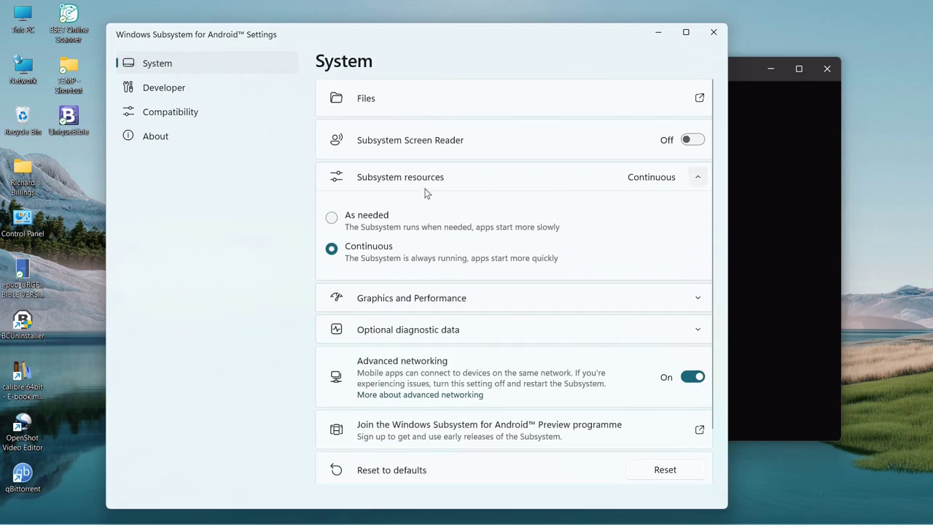
click(332, 217)
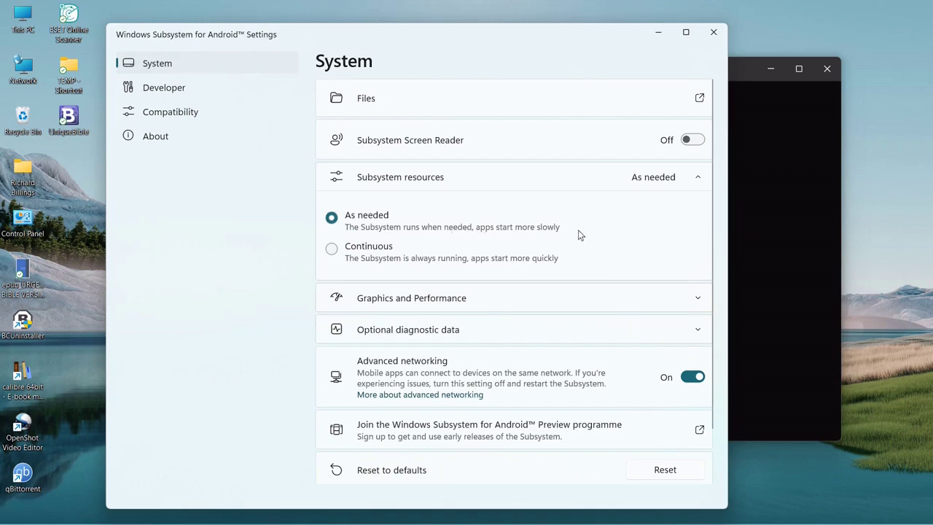
click(369, 248)
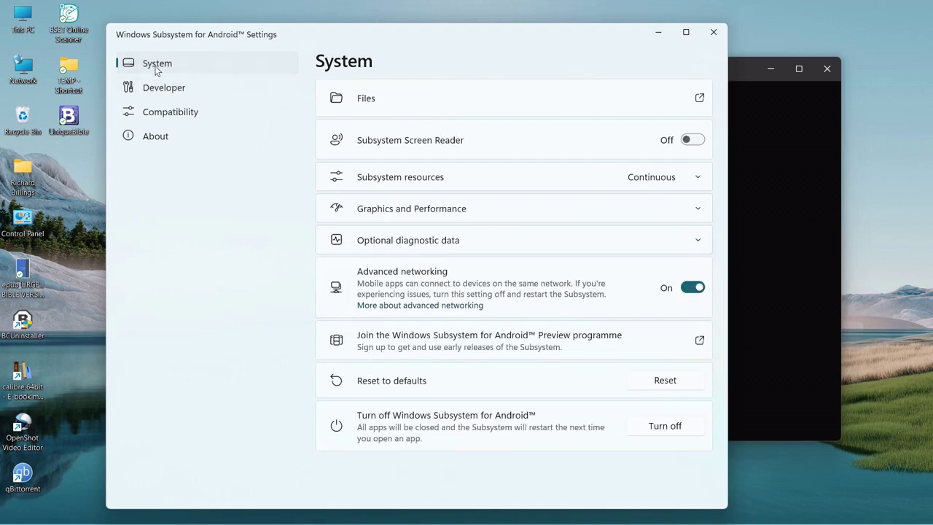
click(716, 32)
Step: Copy the command .\adb connect 127.0.0.1:58526 from line 6 of the Notepad++ notes and minimize Notepad++
drag(473, 69, 515, 45)
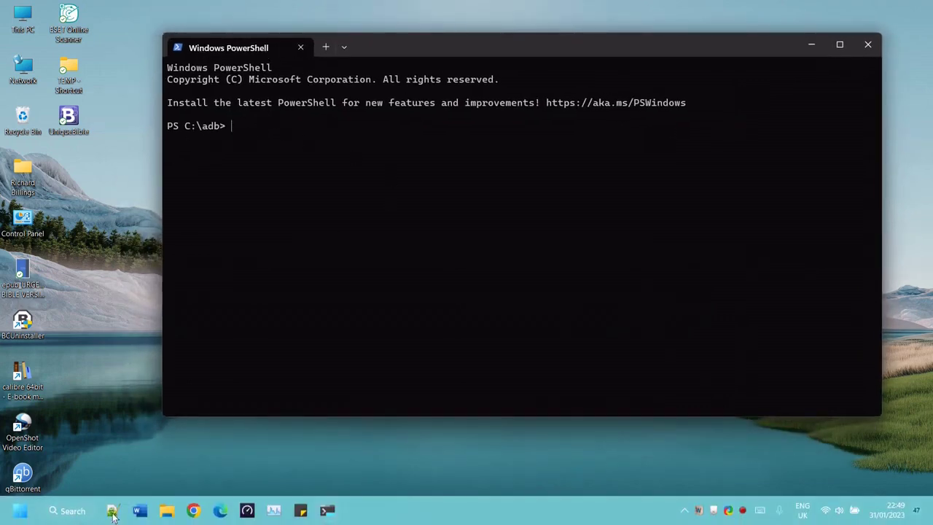
click(116, 517)
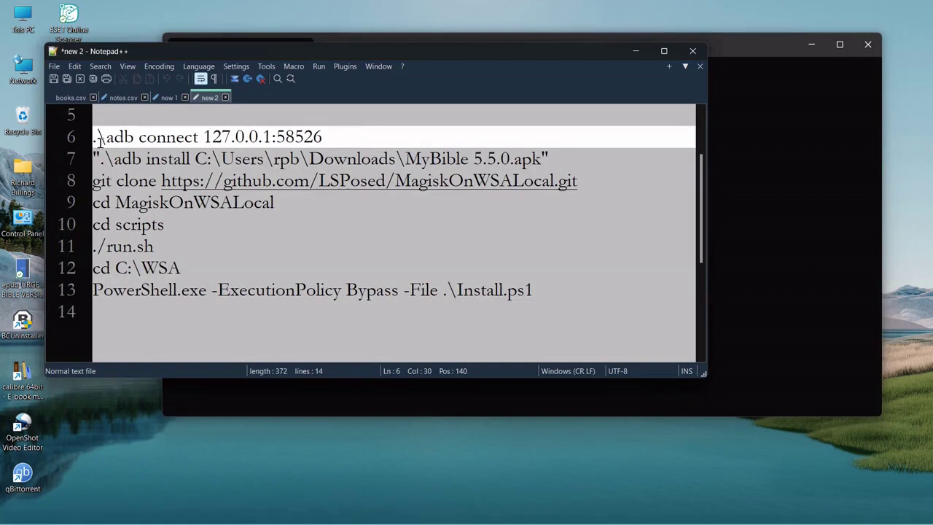
drag(198, 137, 91, 137)
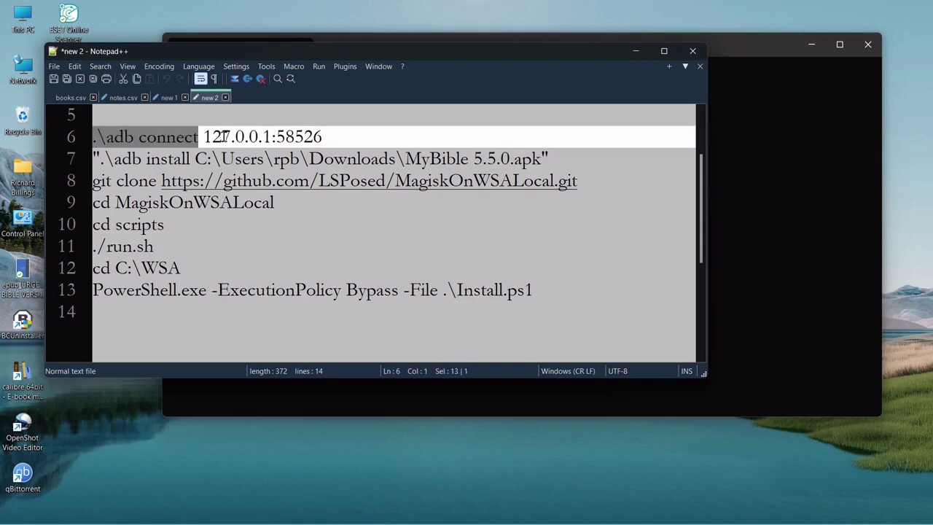
click(329, 137)
drag(328, 136, 89, 137)
key(ctrl+c)
right_click(109, 136)
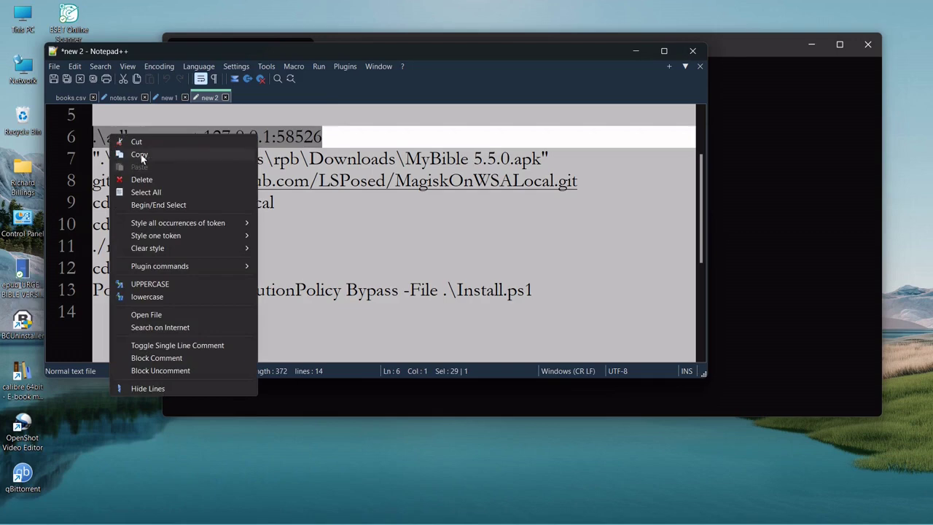
click(140, 154)
click(636, 52)
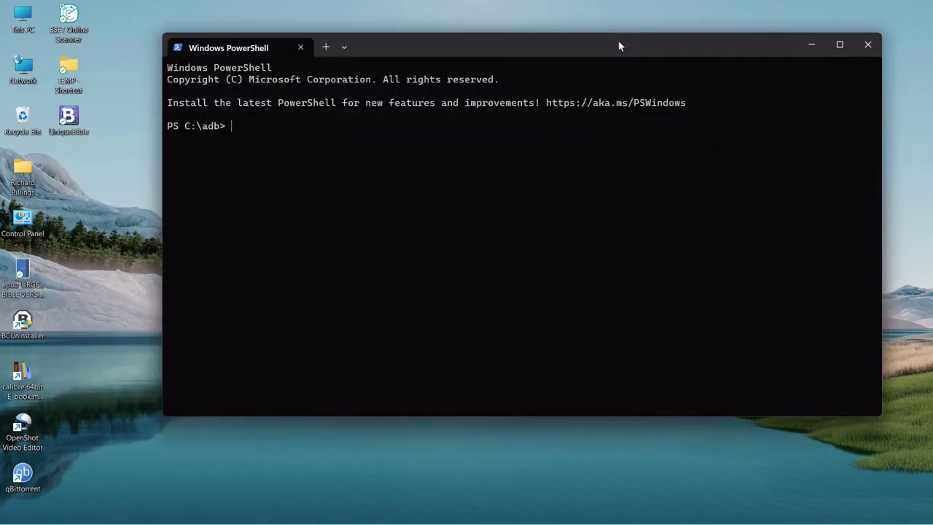
Step: Run .\adb connect 127.0.0.1:58526 in PowerShell from C:\adb, and minimize the terminal window
click(237, 125)
key(ctrl+v)
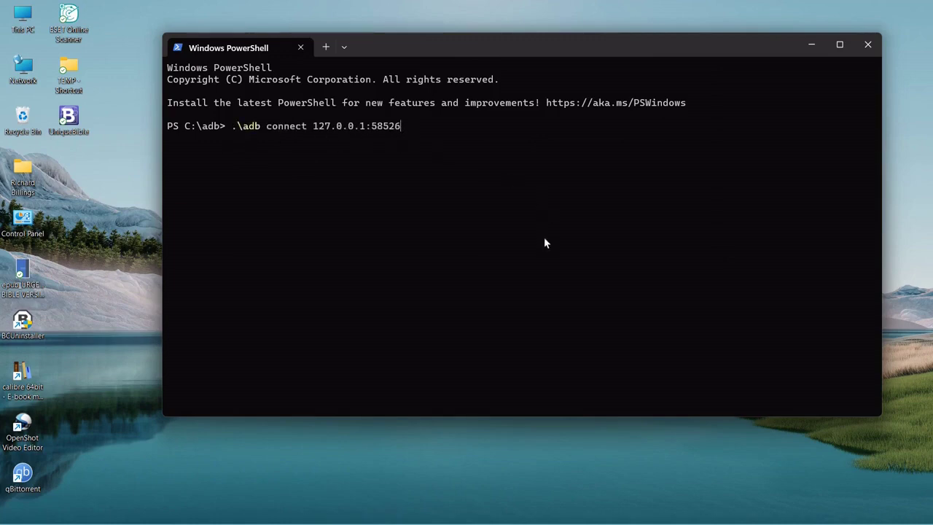
key(Return)
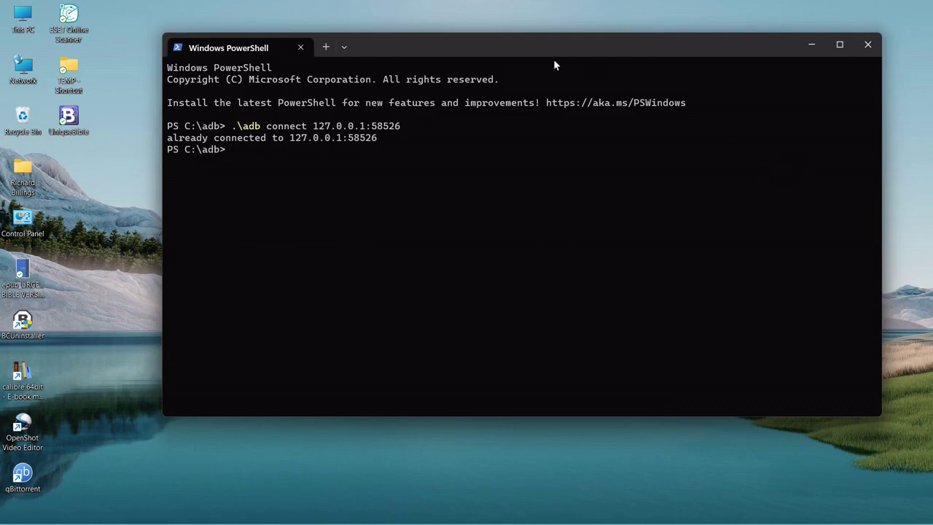
drag(520, 45, 428, 15)
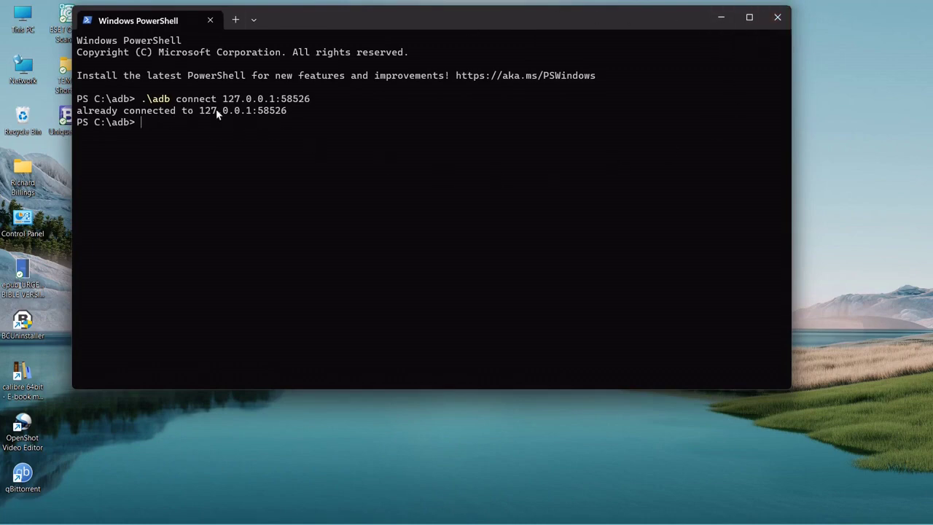
click(720, 18)
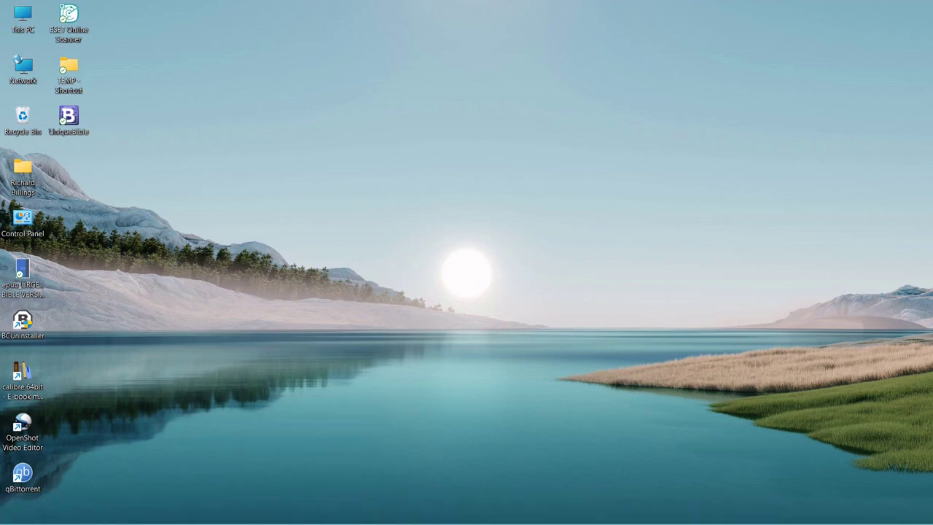
Step: Switch to File Explorer and look over the downloaded APK and image files in the Downloads folder
click(328, 510)
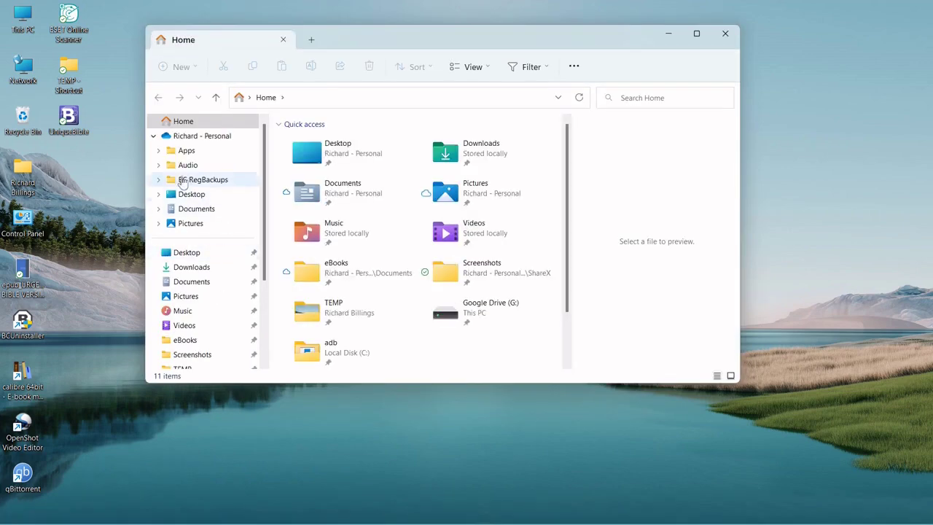
click(188, 270)
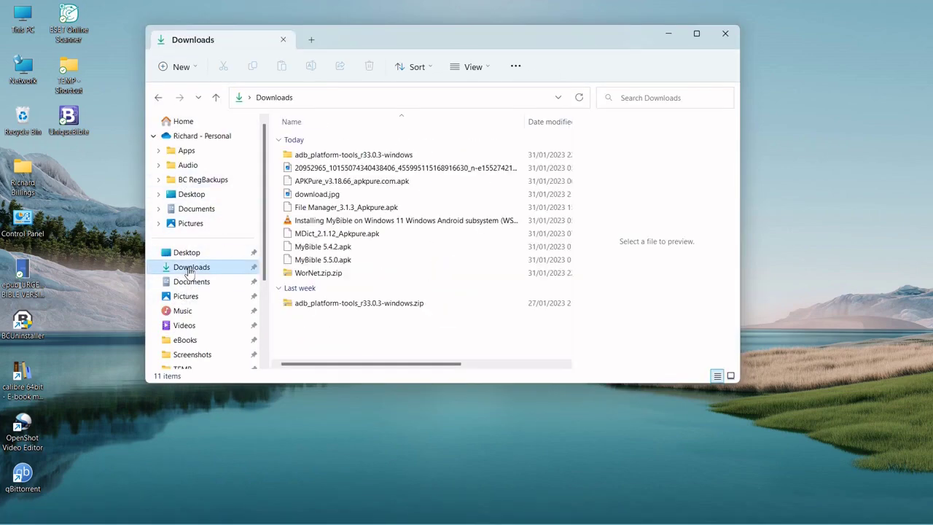
click(319, 168)
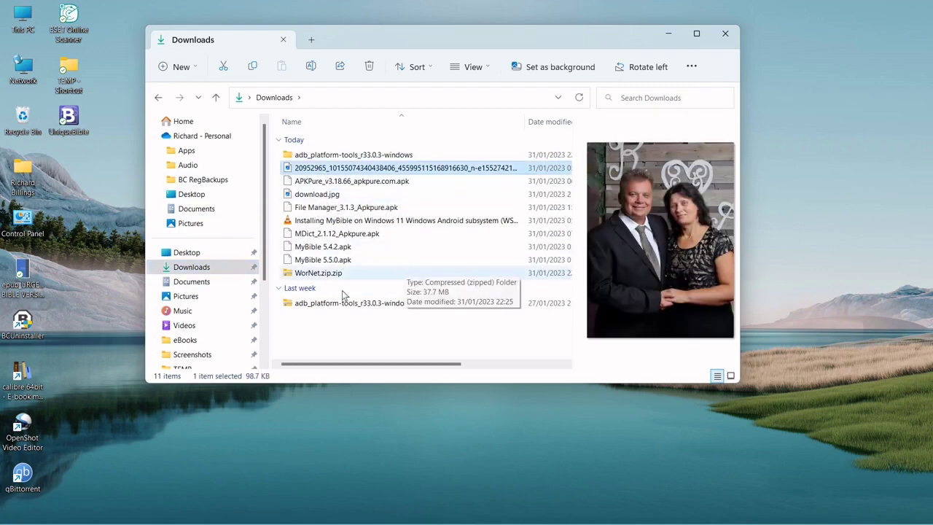
click(318, 195)
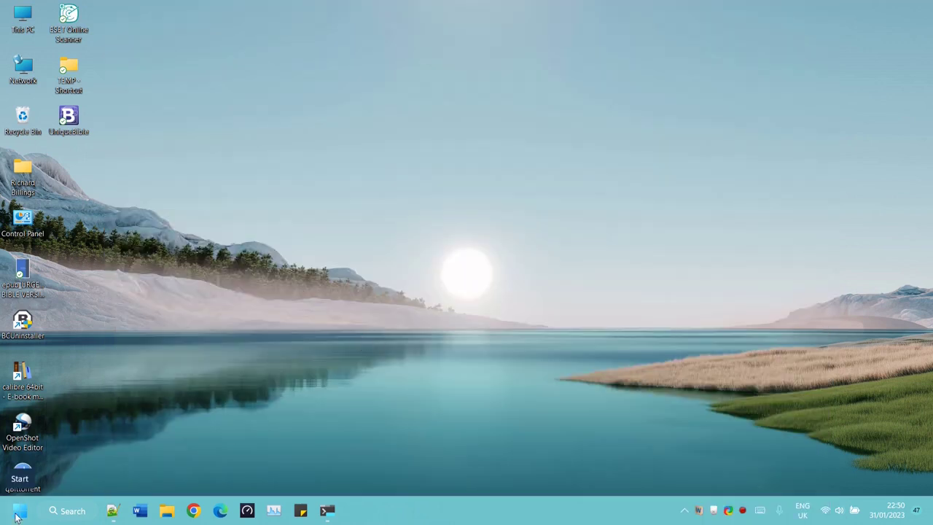
Step: Open Microsoft Store, search for aow, and open the Aow Tools app page
click(18, 514)
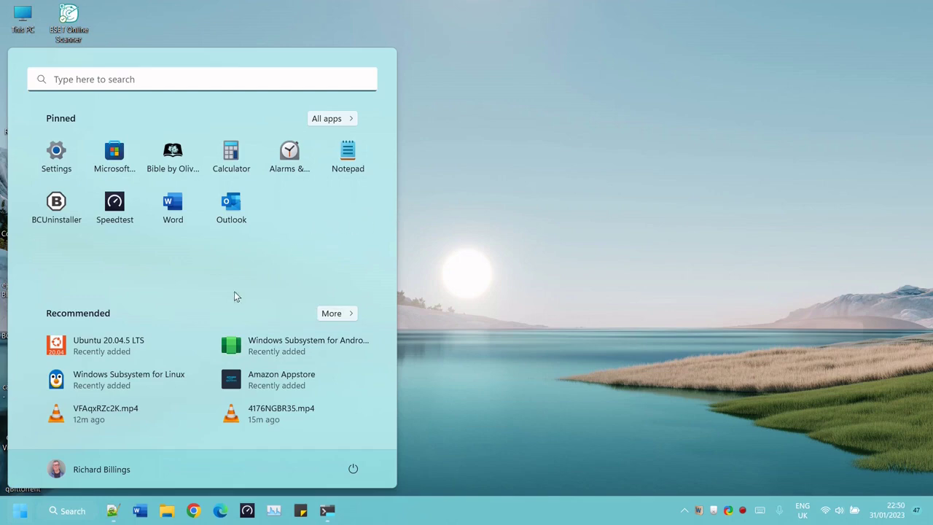
click(114, 154)
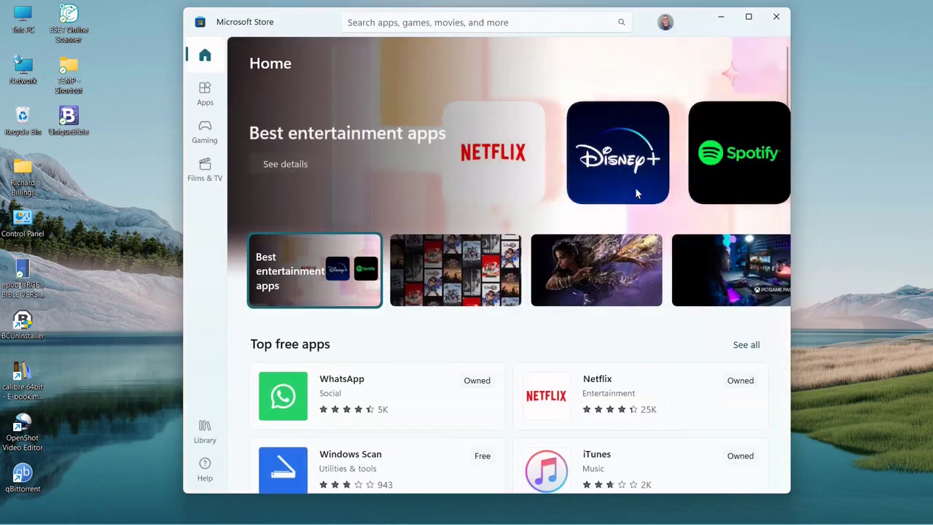
click(418, 21)
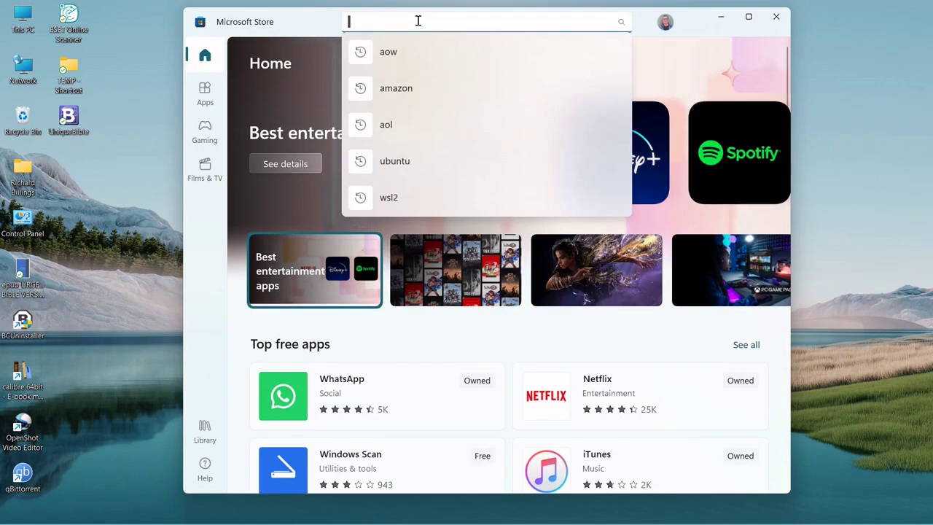
click(387, 57)
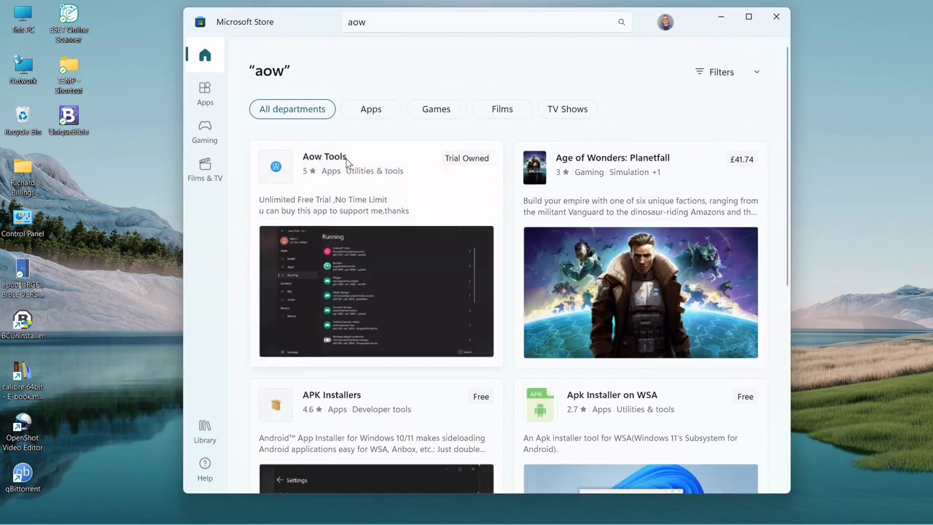
click(385, 164)
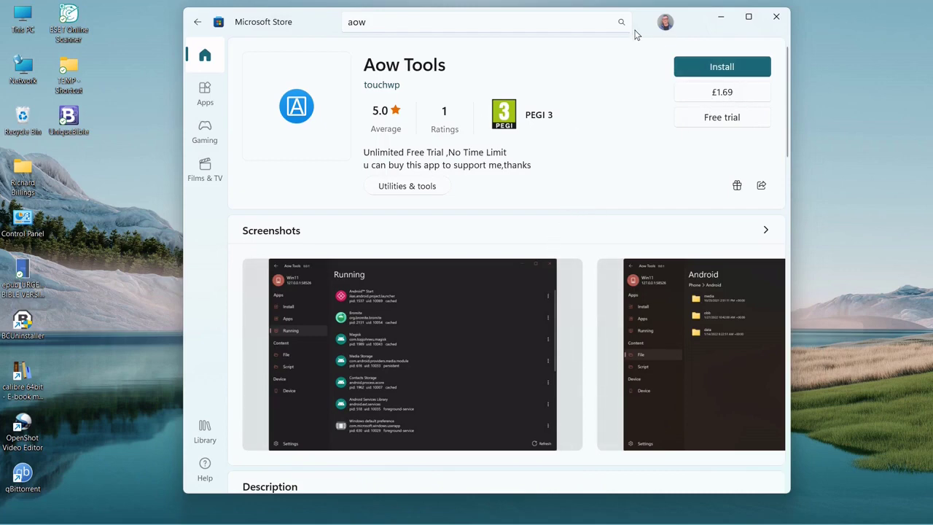
Step: Install Aow Tools from its store page and close Microsoft Store
drag(692, 21, 613, 32)
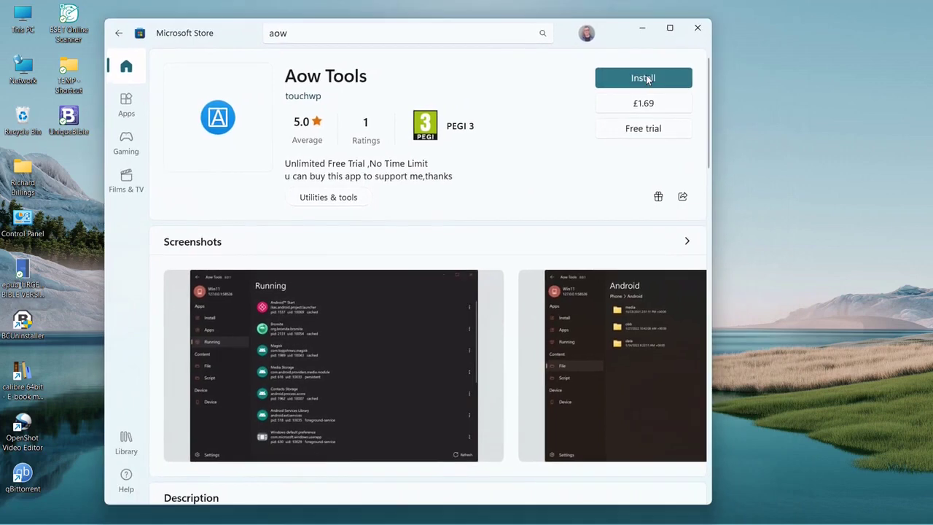
click(646, 79)
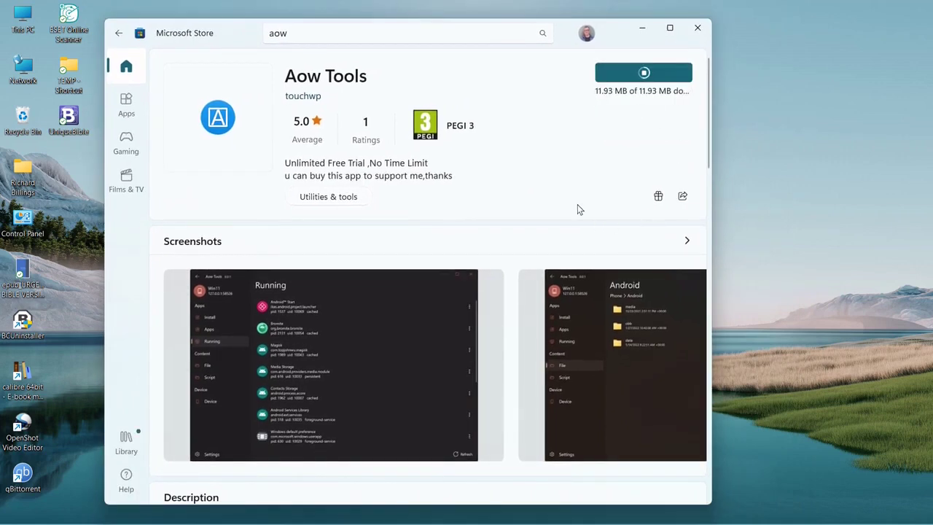
click(697, 29)
Step: Launch the newly installed Aow Tools app
mouse_move(50, 520)
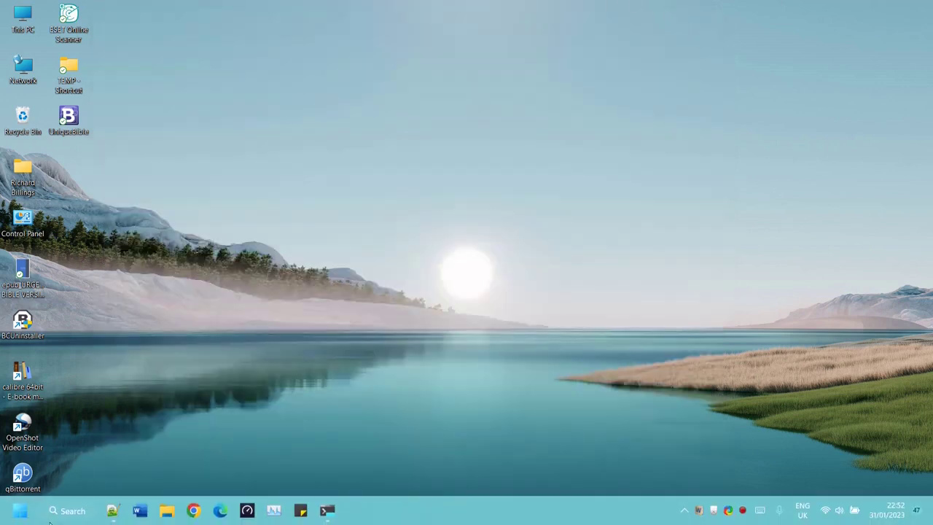
click(20, 510)
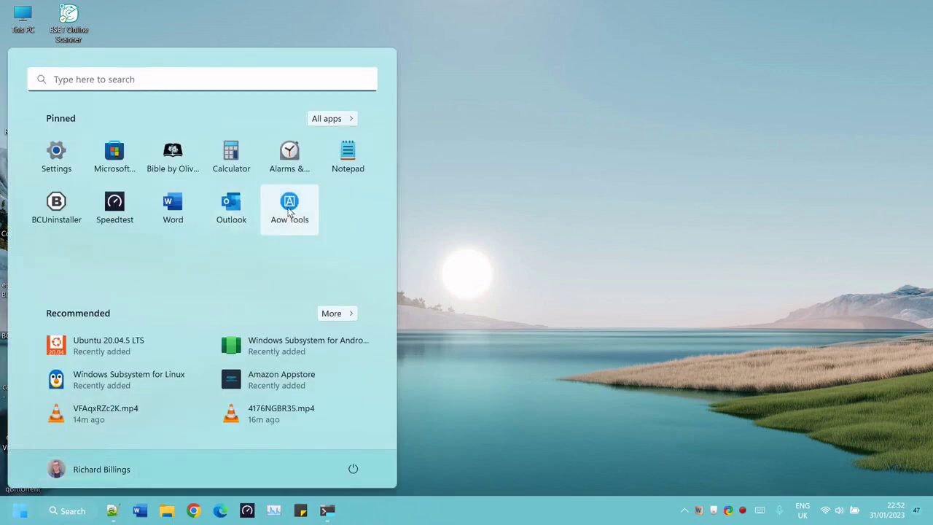
click(289, 210)
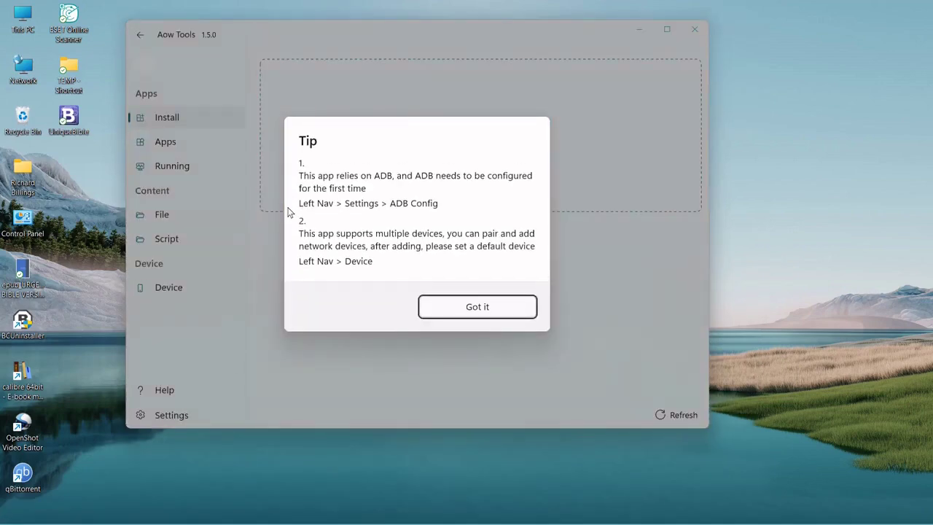
Step: Check the Developer mode setting in Windows Subsystem for Android settings and close the settings window
mouse_move(111, 511)
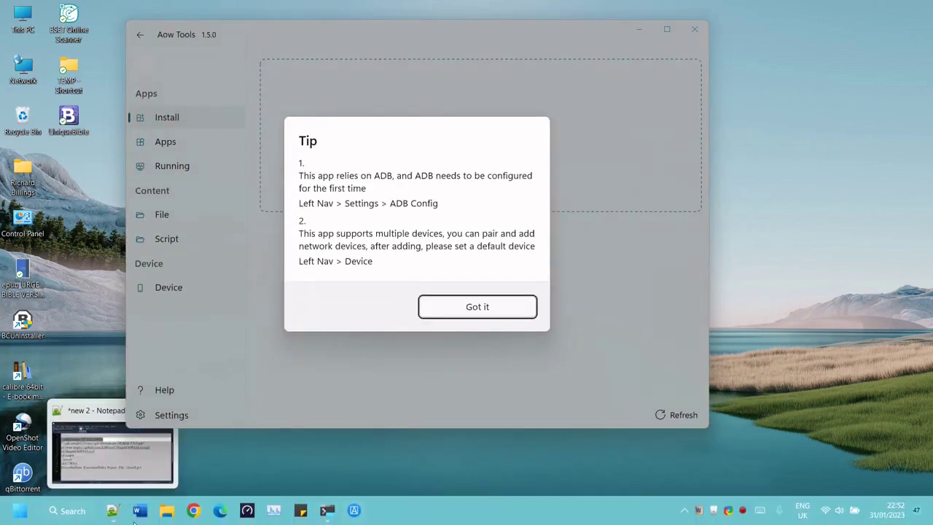
click(18, 513)
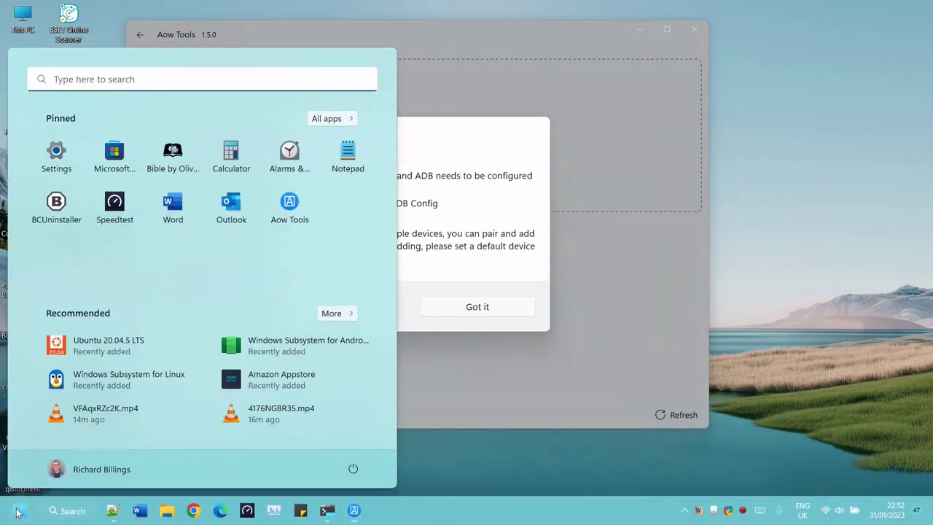
click(252, 345)
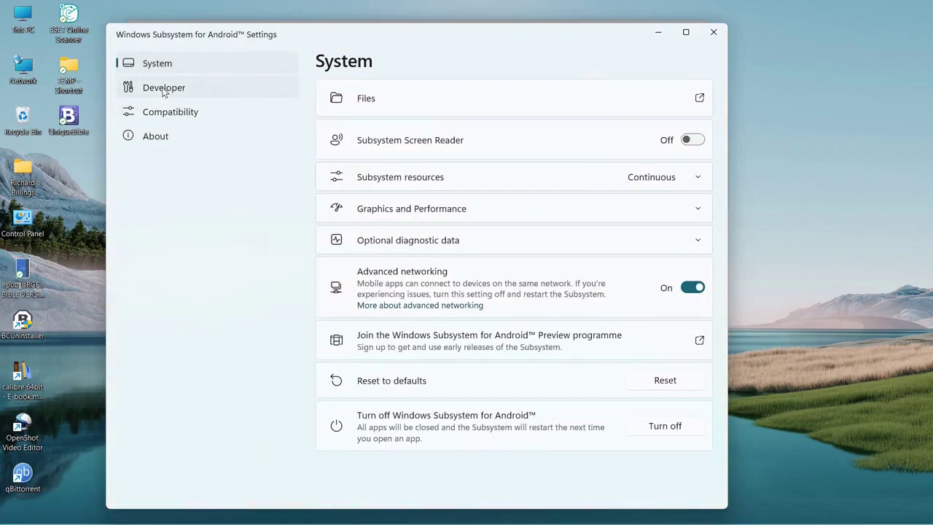
click(153, 89)
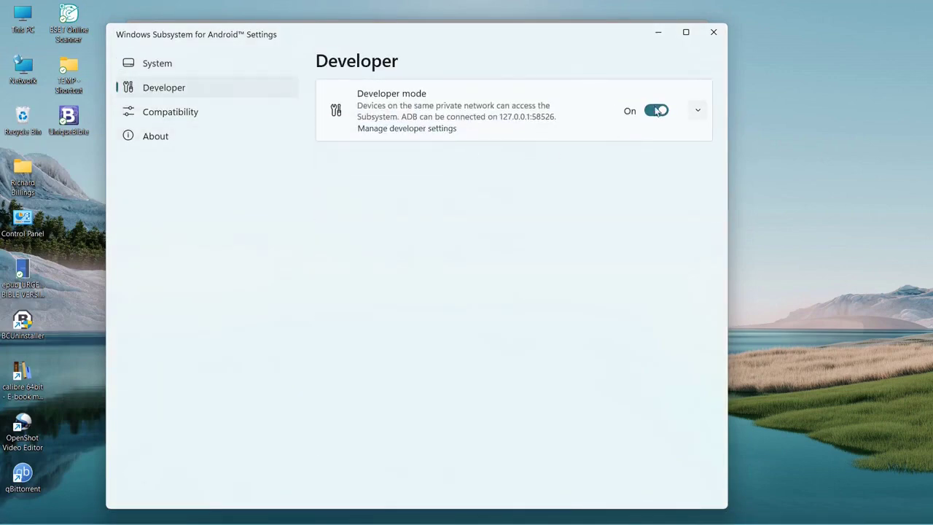
click(714, 32)
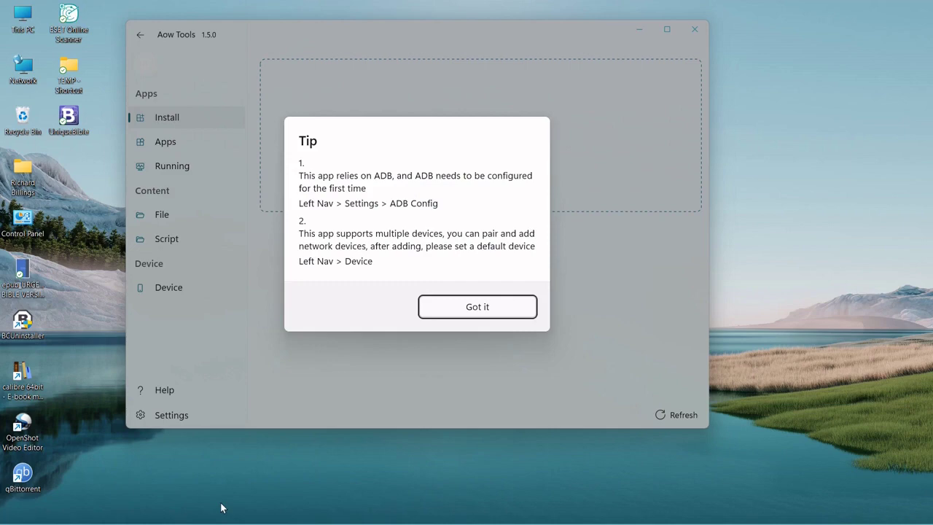
Step: Dismiss the Aow Tools tip, connect the Win11 device at 127.0.0.1:58526, and select it as the default device
click(479, 310)
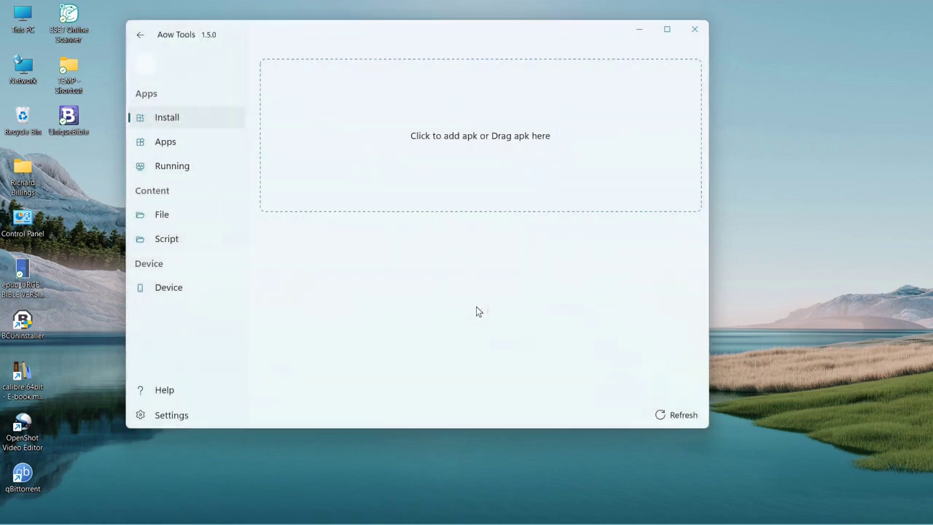
click(169, 289)
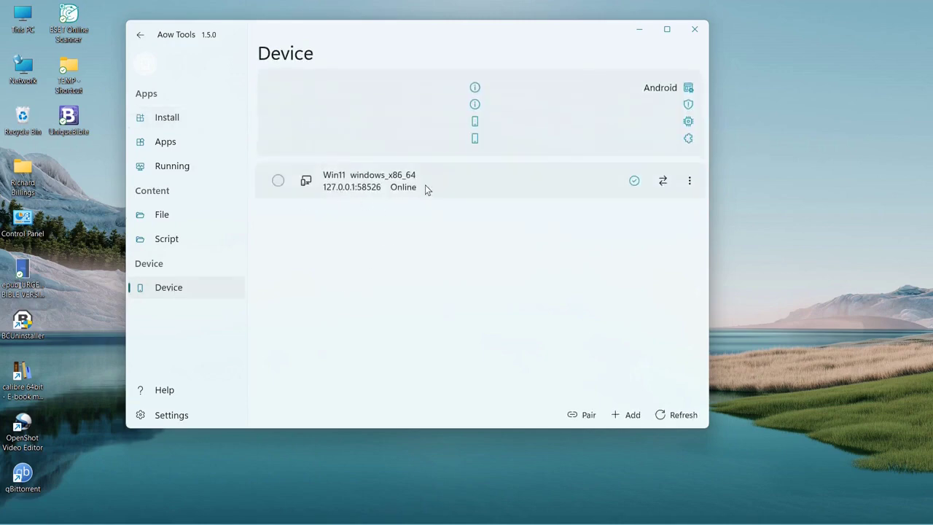
click(663, 182)
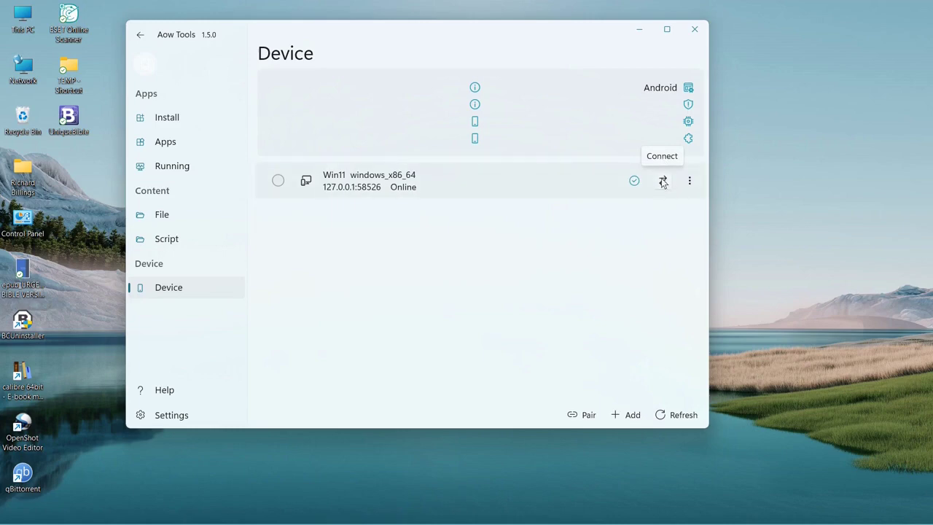
click(278, 183)
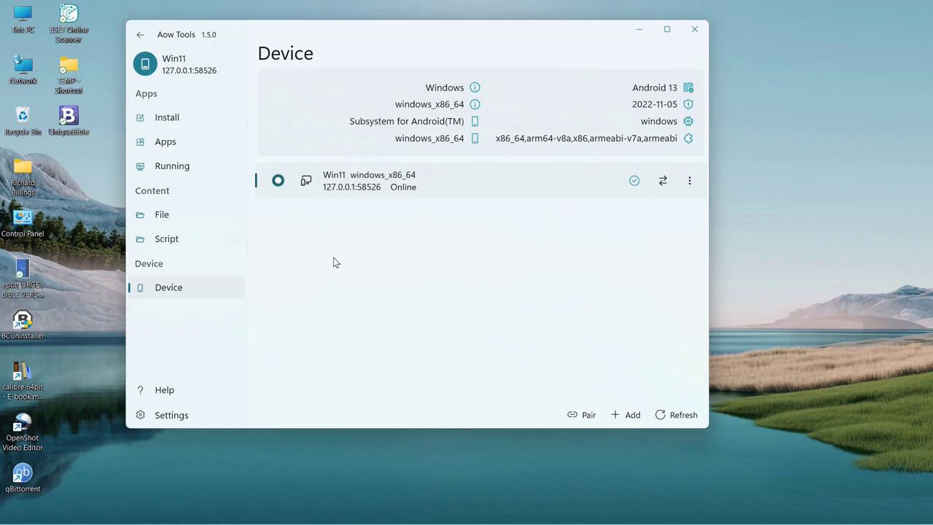
Step: Look through the Aow Tools Script and Apps pages and the device's files, including the Android data folder
click(163, 216)
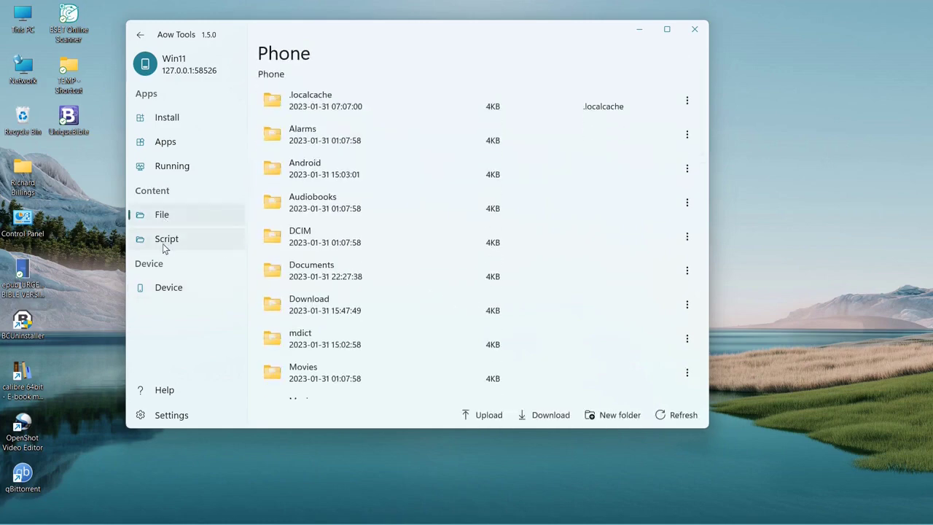
click(165, 245)
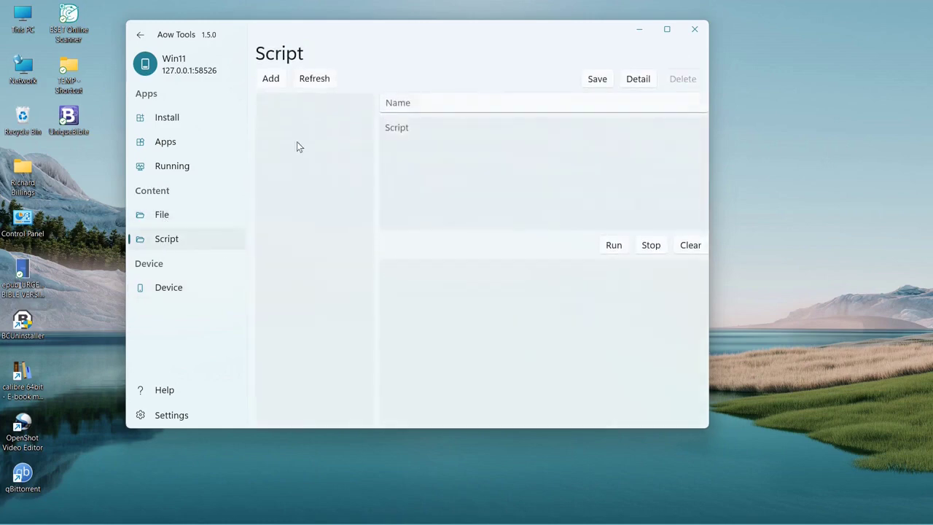
click(163, 219)
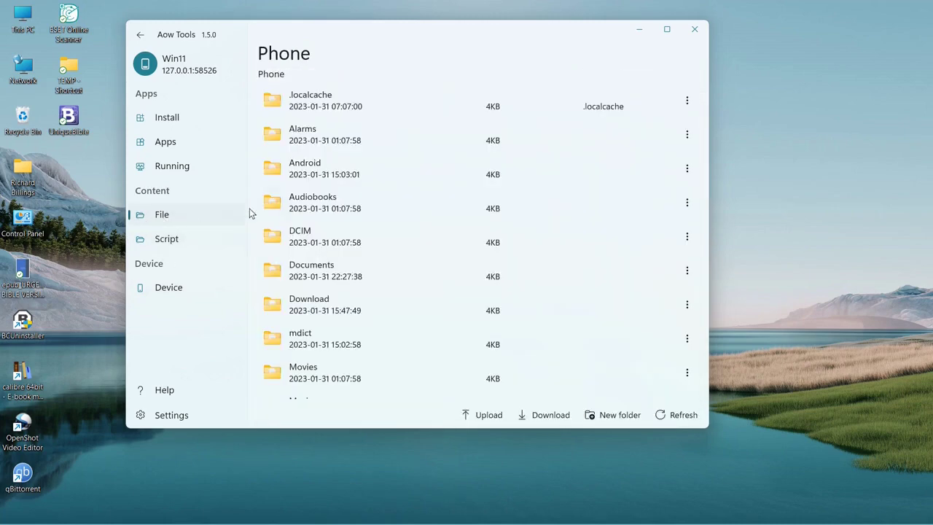
scroll(344, 314, down, 3)
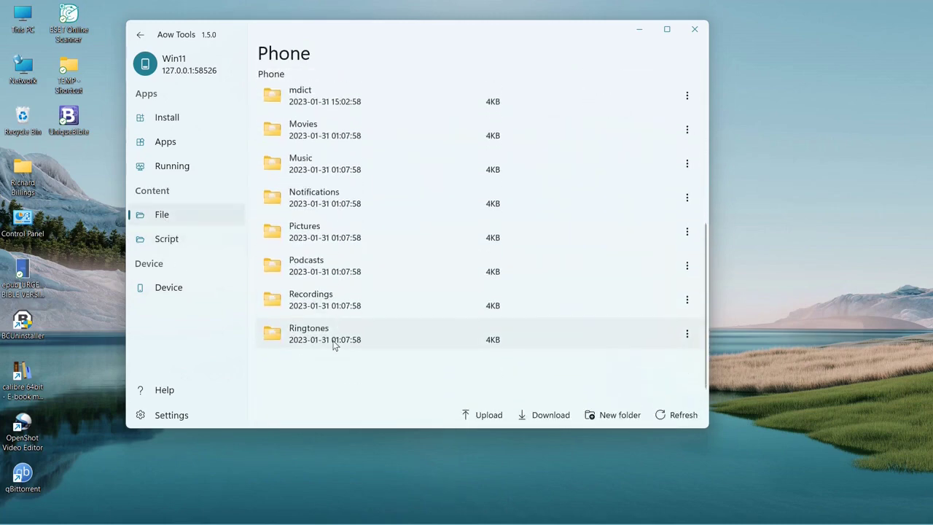
scroll(335, 328, up, 3)
scroll(332, 348, down, 3)
scroll(322, 343, up, 3)
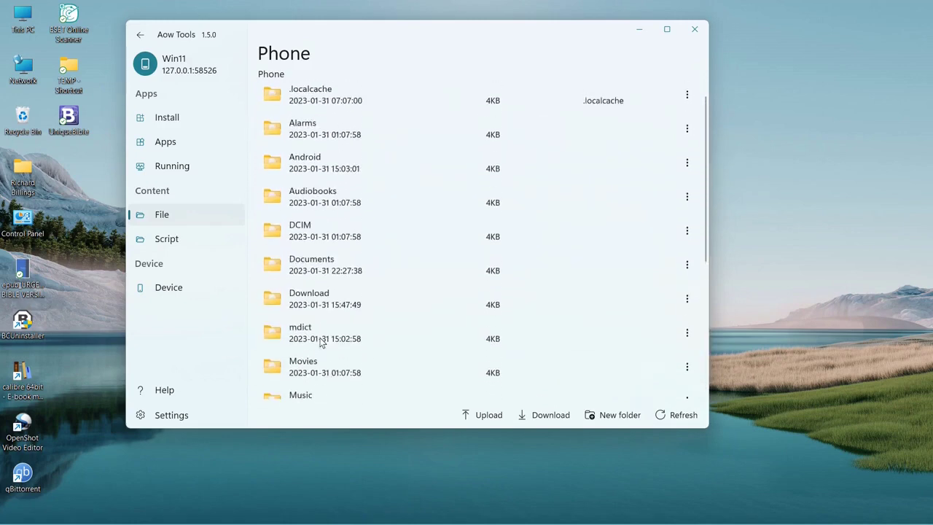
click(316, 174)
click(312, 106)
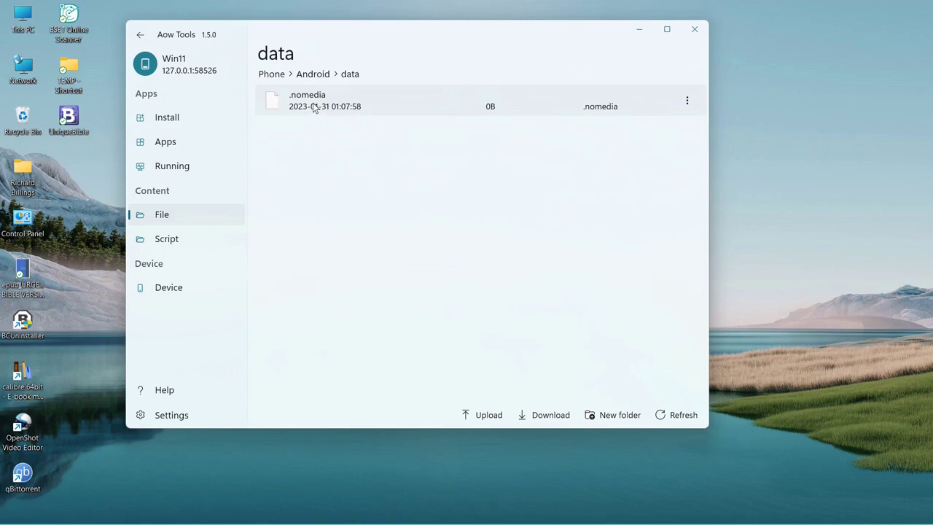
click(168, 143)
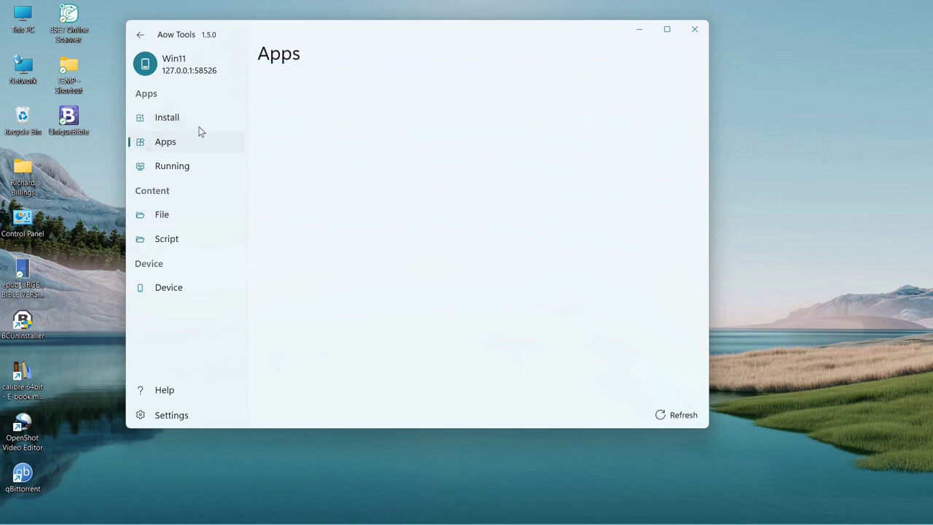
click(135, 146)
Step: Install File Manager_3.1.3_Apkpure.apk from the Downloads folder through the Aow Tools Install page
click(167, 121)
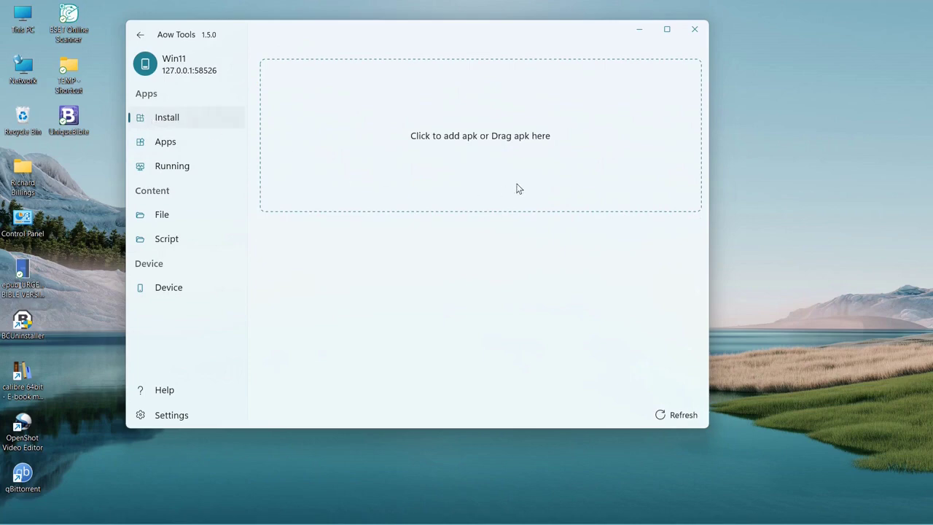
key(super+e)
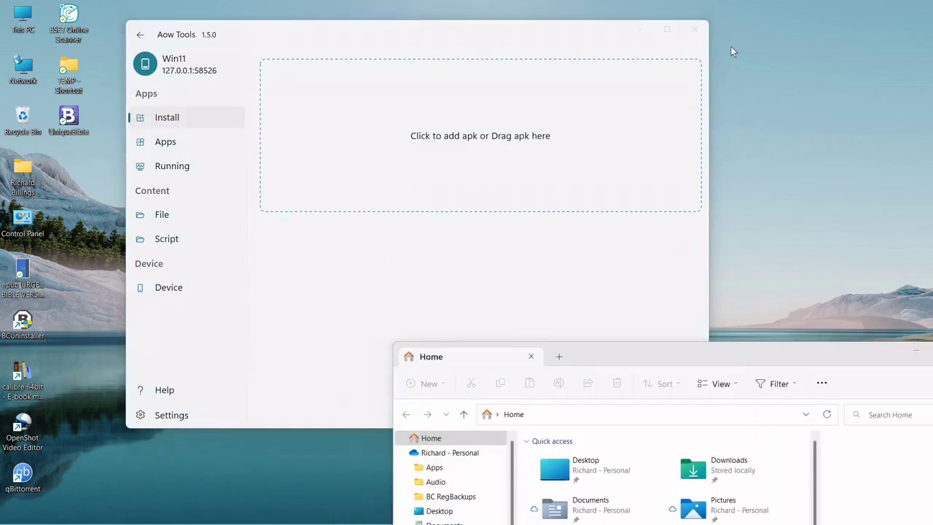
drag(620, 357, 613, 228)
click(362, 467)
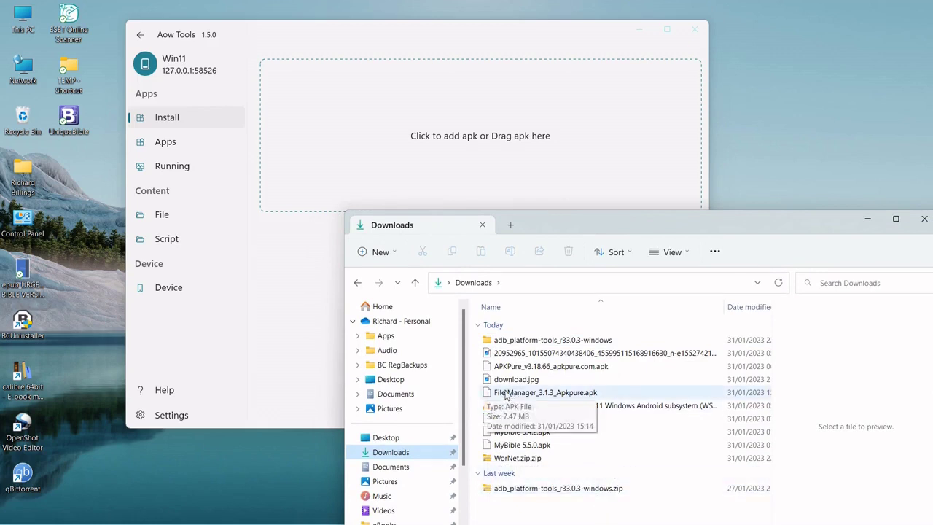
click(523, 395)
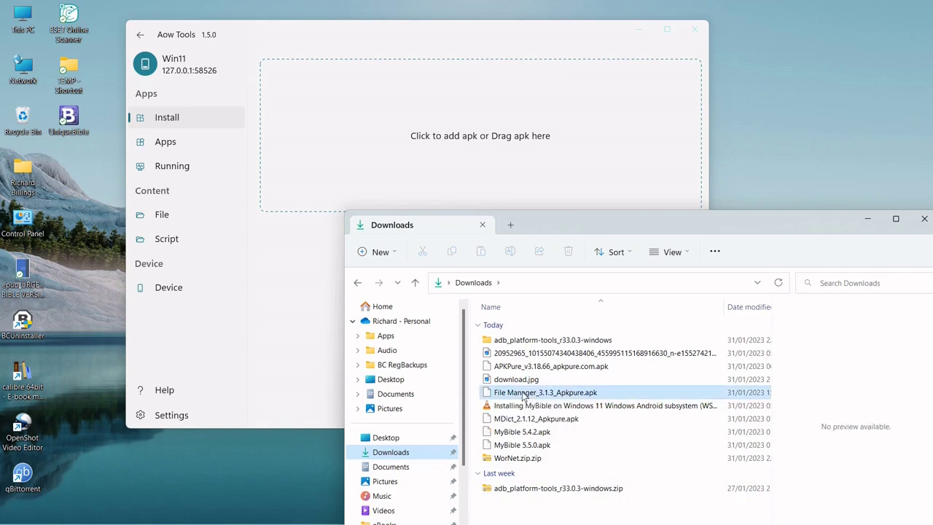
drag(523, 395, 440, 146)
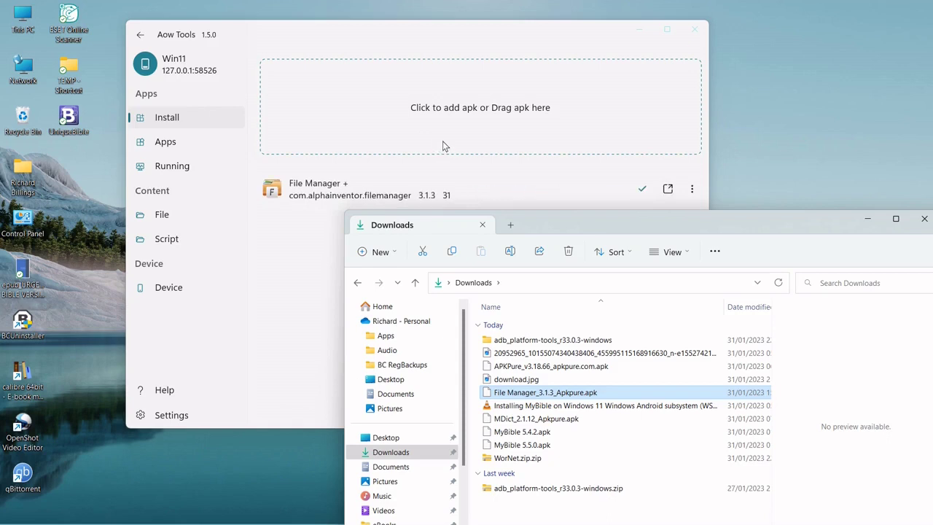
Step: Check the additional options for the File Manager + entry in Aow Tools and dismiss them
click(326, 197)
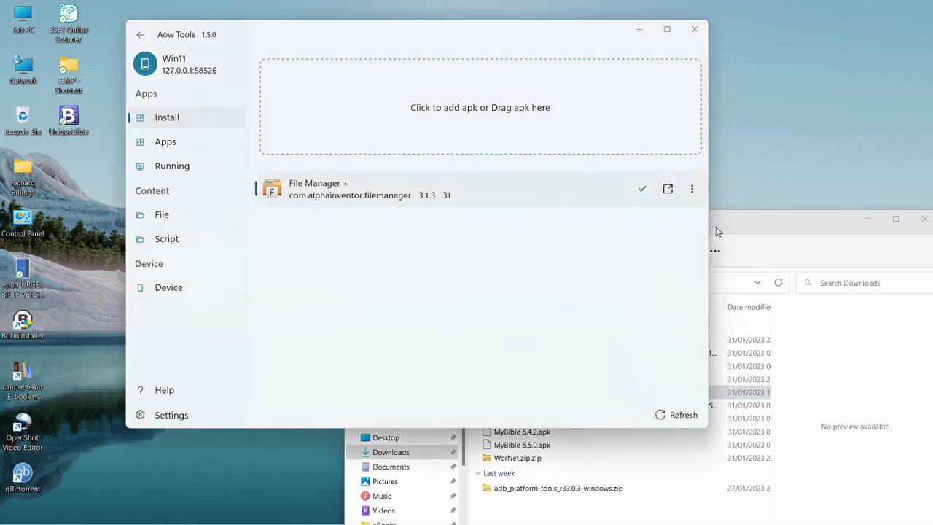
click(715, 225)
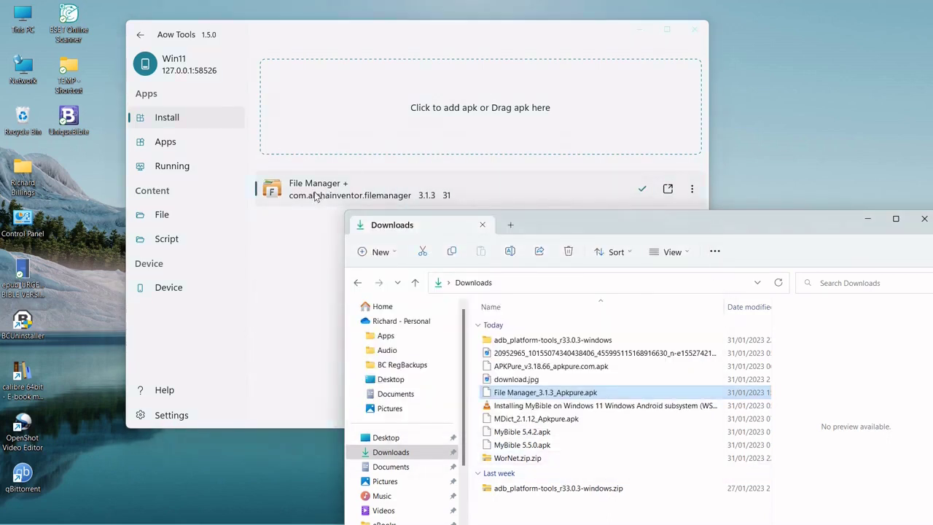
click(692, 191)
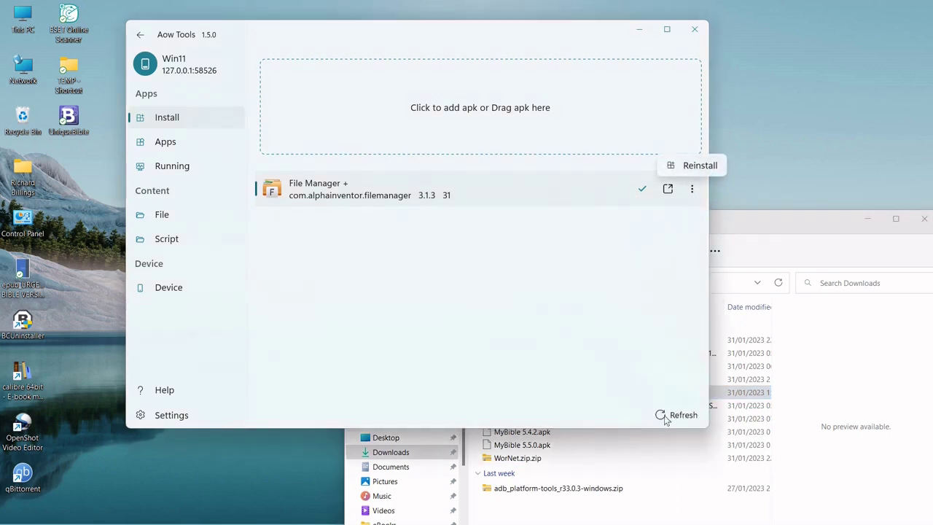
click(470, 301)
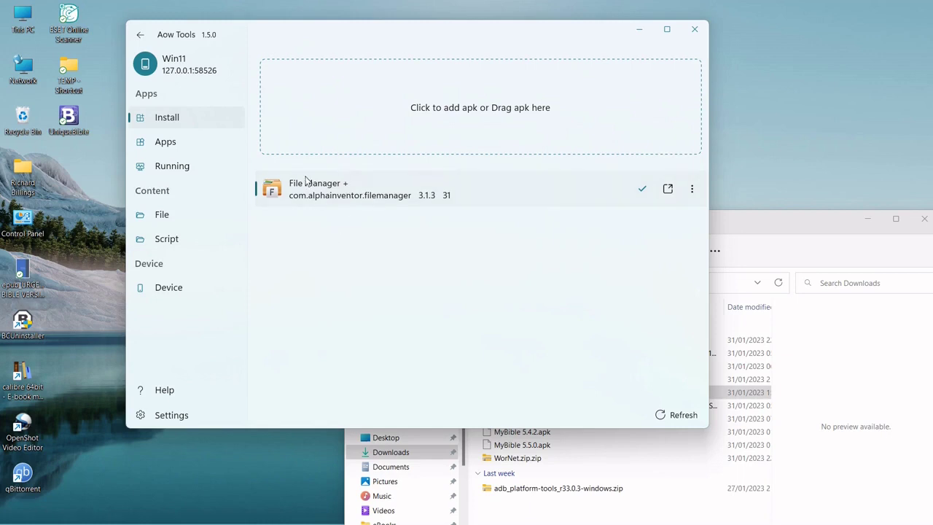
Step: Check the options available for File Manager + on the Aow Tools Apps page and dismiss them
click(164, 143)
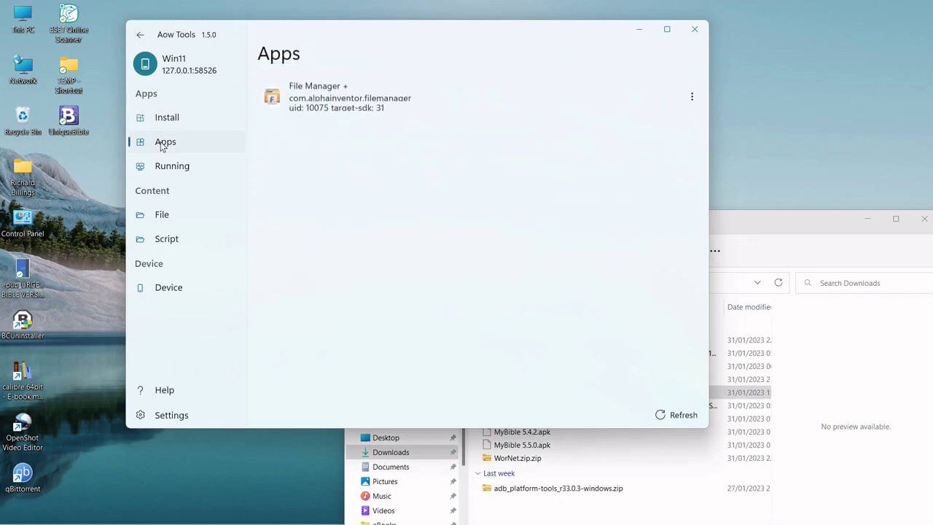
click(692, 96)
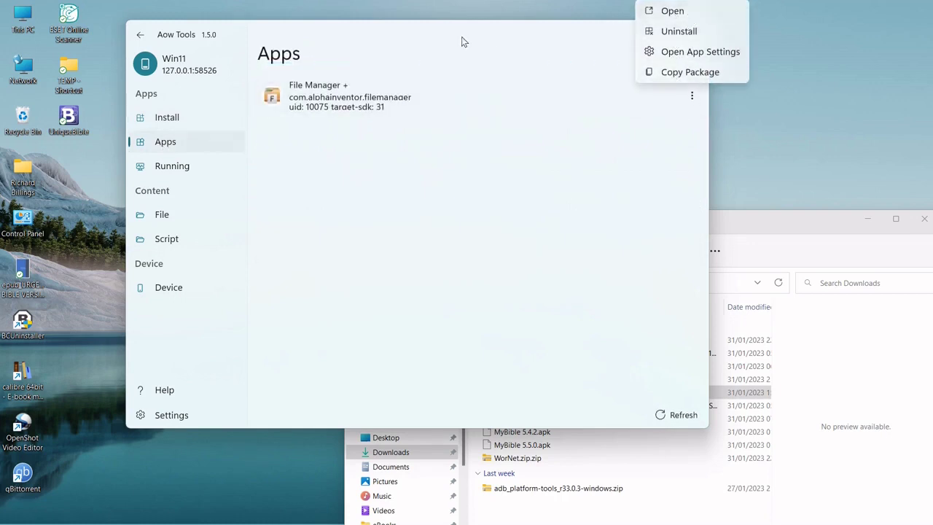
click(296, 188)
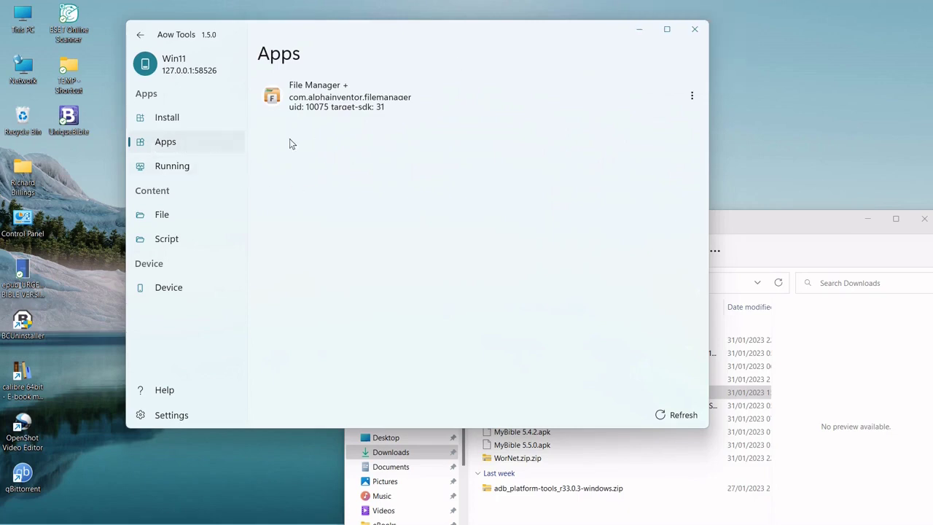
Step: Install MDict_2.1.12_Apkpure.apk from the Downloads folder through the Aow Tools Install page
click(161, 119)
click(757, 228)
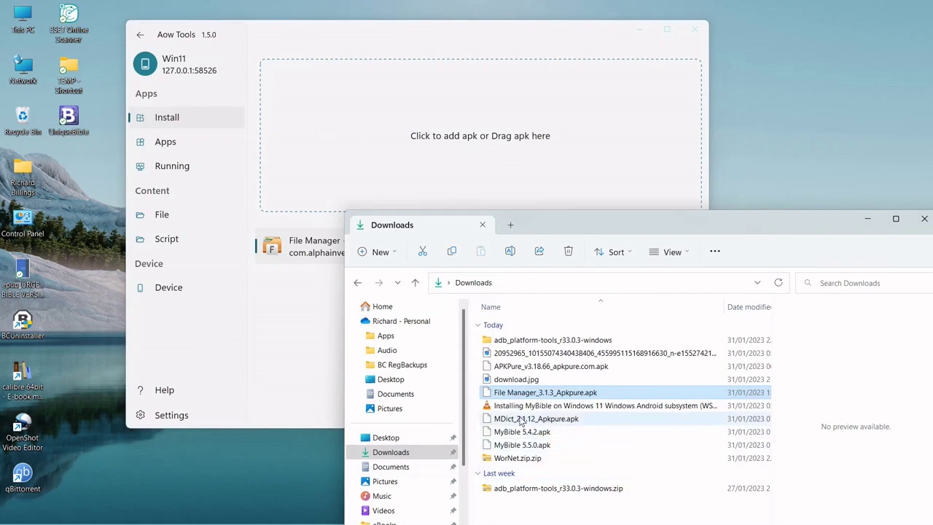
drag(514, 421, 413, 131)
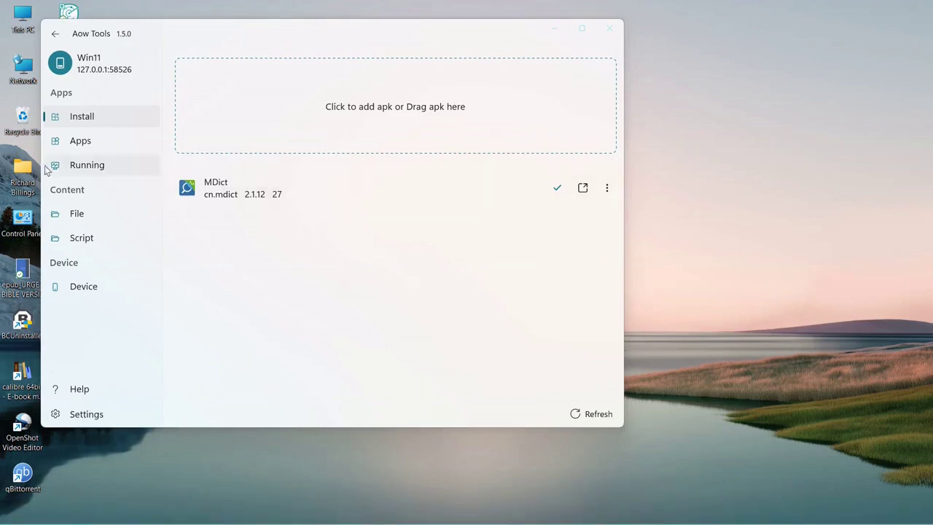
Step: Launch MDict from the Aow Tools Apps page and allow it to access photos, videos, music, audio and other files
click(72, 146)
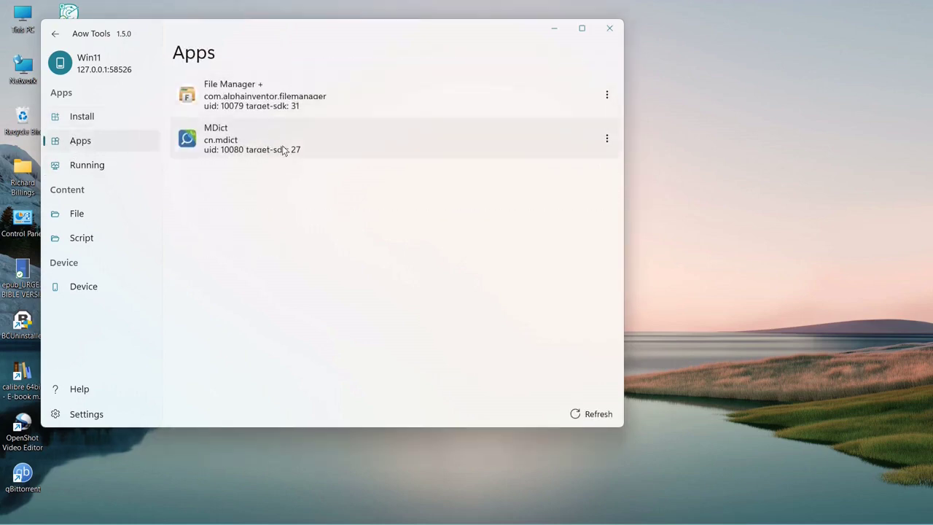
click(607, 138)
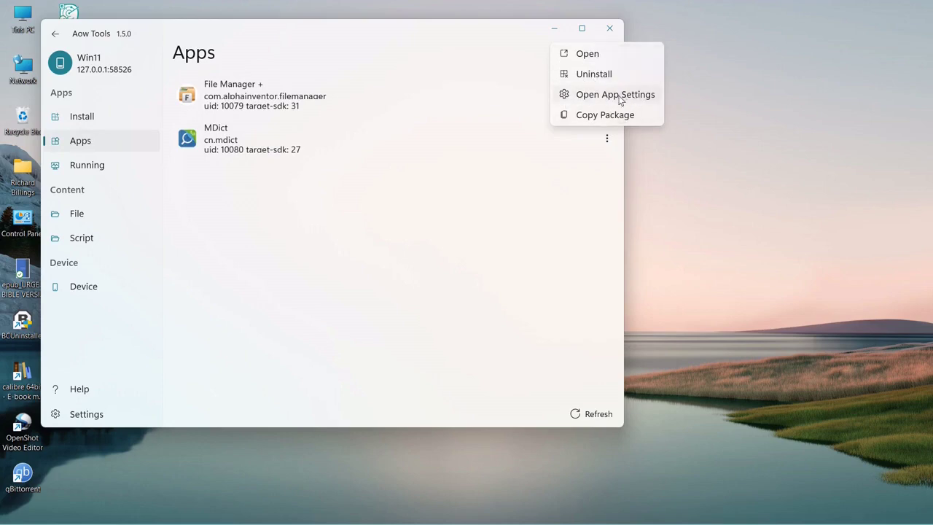
click(607, 138)
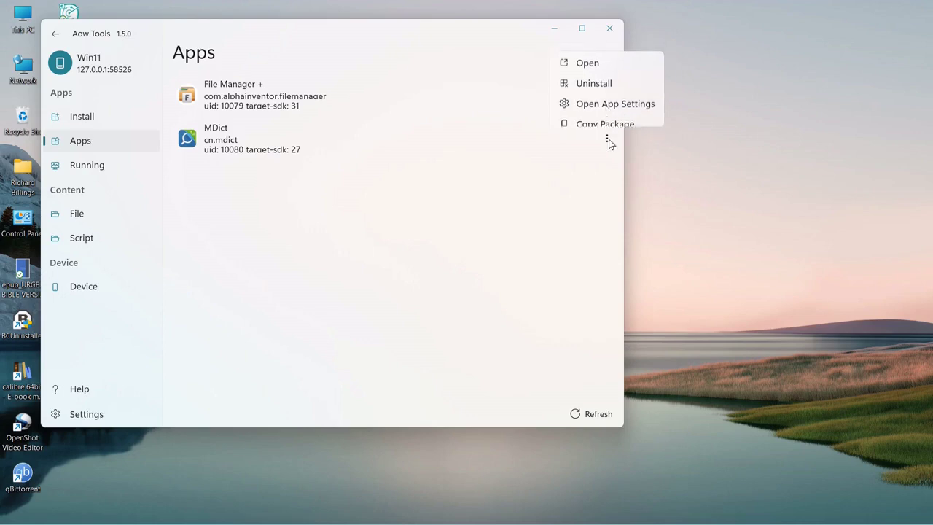
click(588, 54)
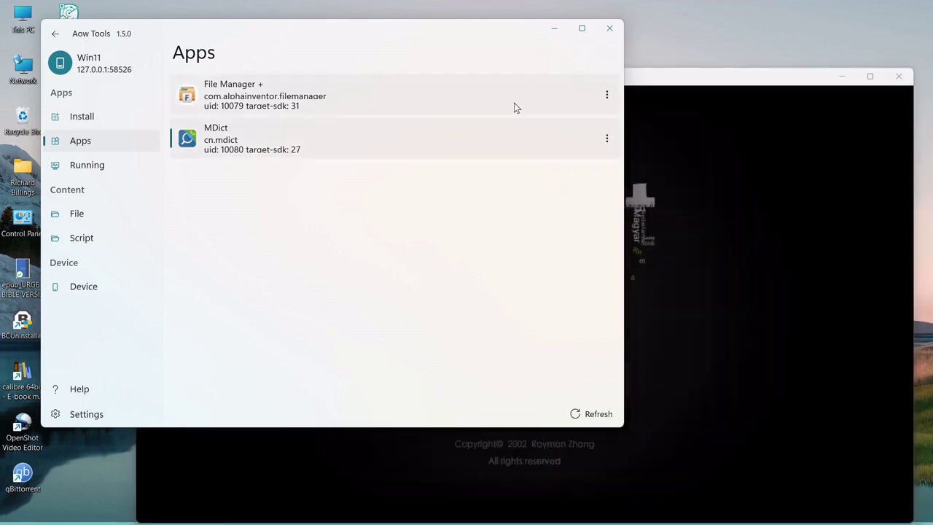
click(659, 73)
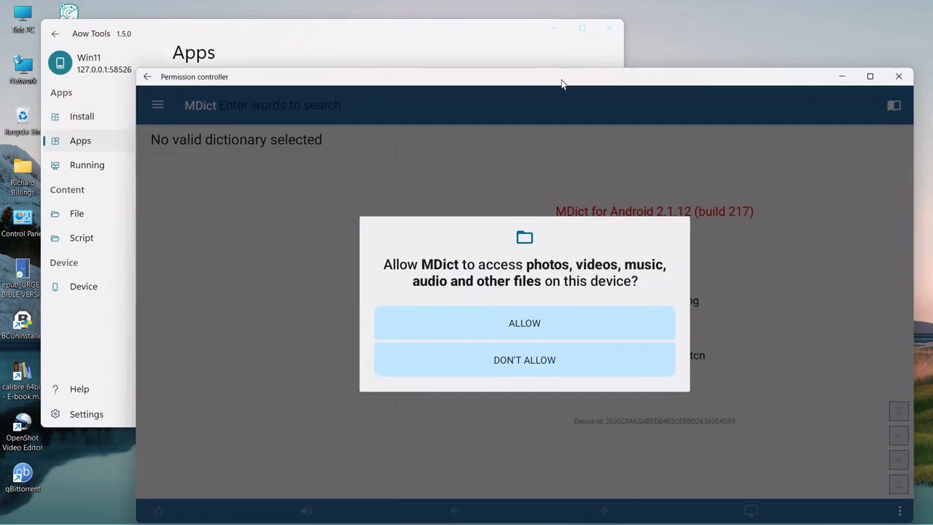
drag(563, 83, 523, 59)
click(481, 300)
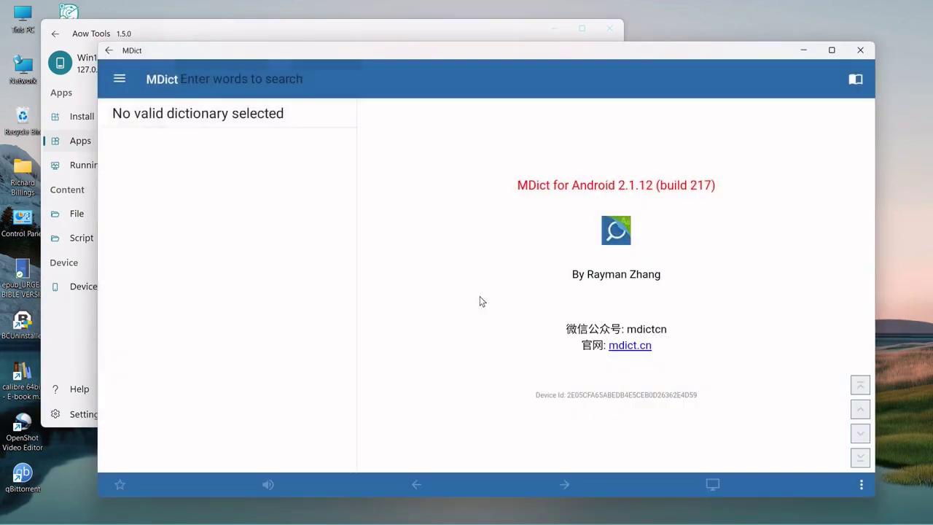
Step: Look through the Groups and Sound sections of the MDict library, and exit MDict
click(120, 78)
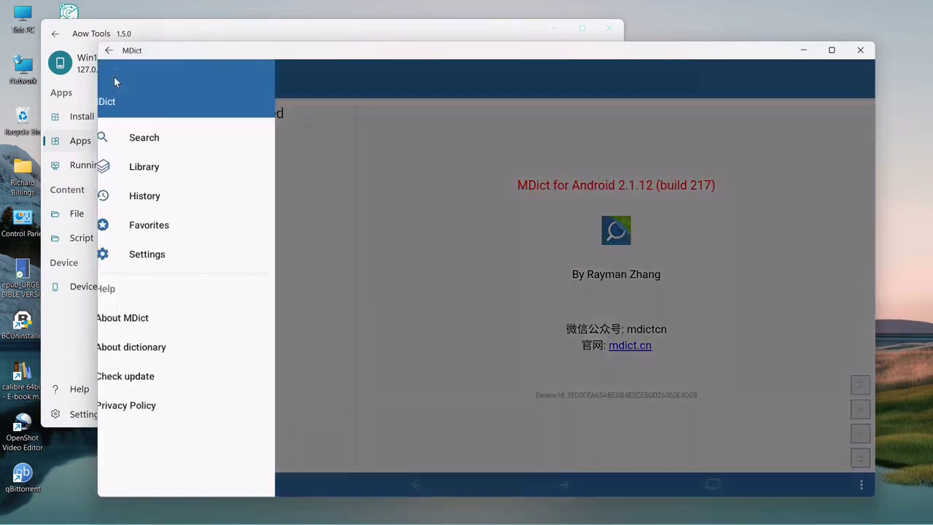
click(149, 167)
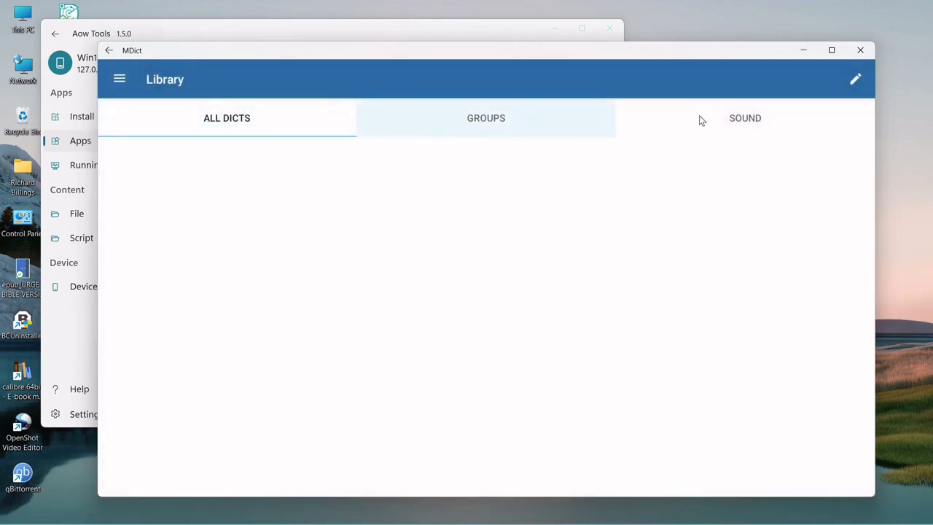
click(470, 123)
click(738, 122)
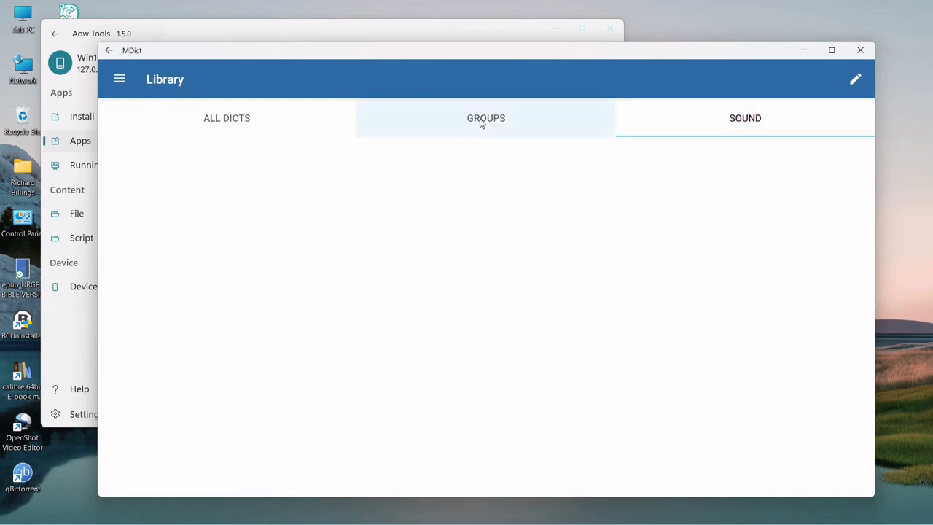
click(108, 51)
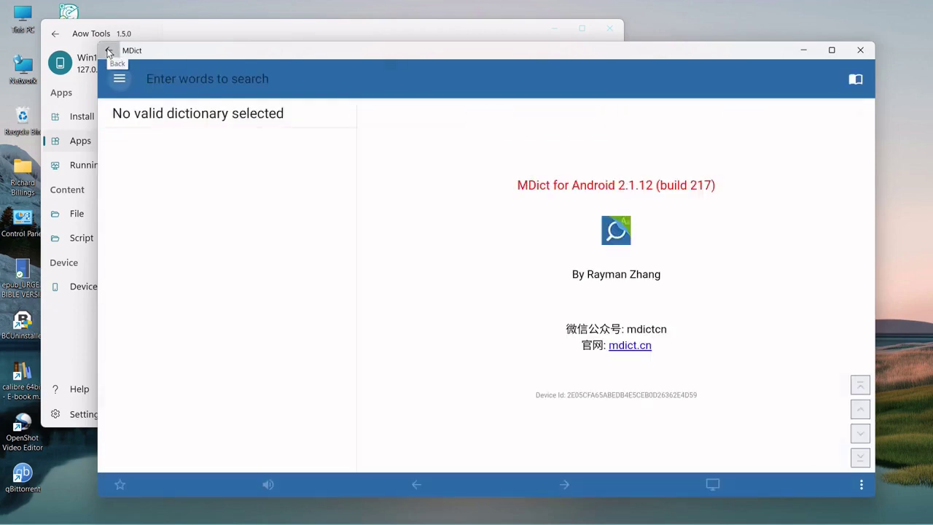
click(108, 51)
click(107, 51)
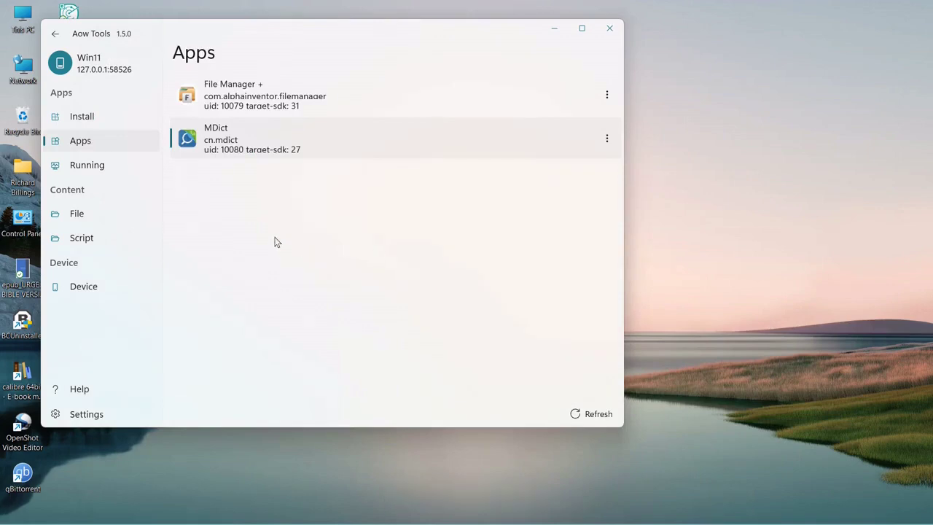
Step: Launch File Manager + from the Aow Tools Apps page and grant it access to manage all files
click(267, 100)
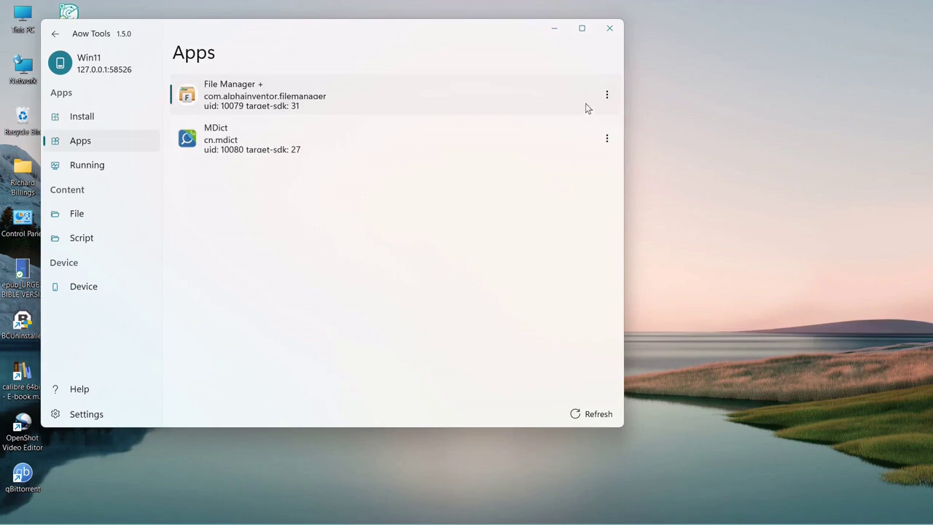
click(607, 95)
click(585, 10)
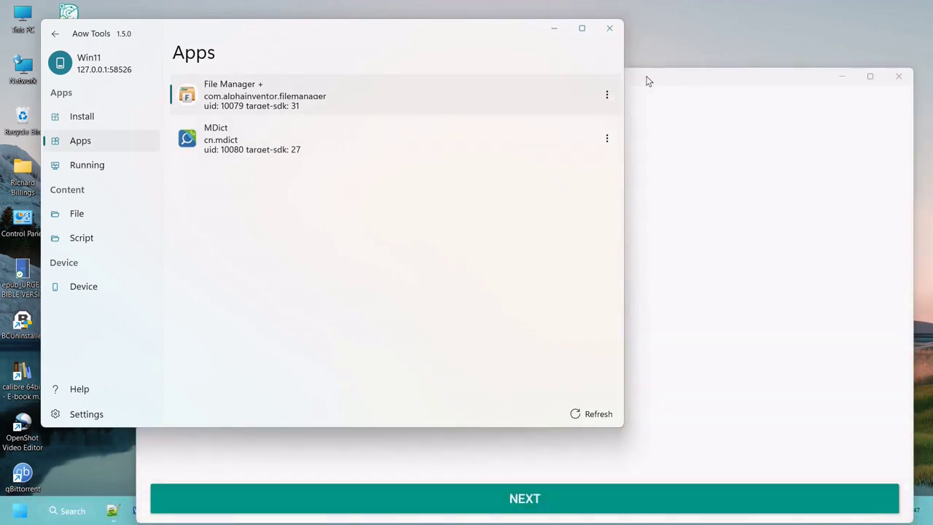
click(641, 81)
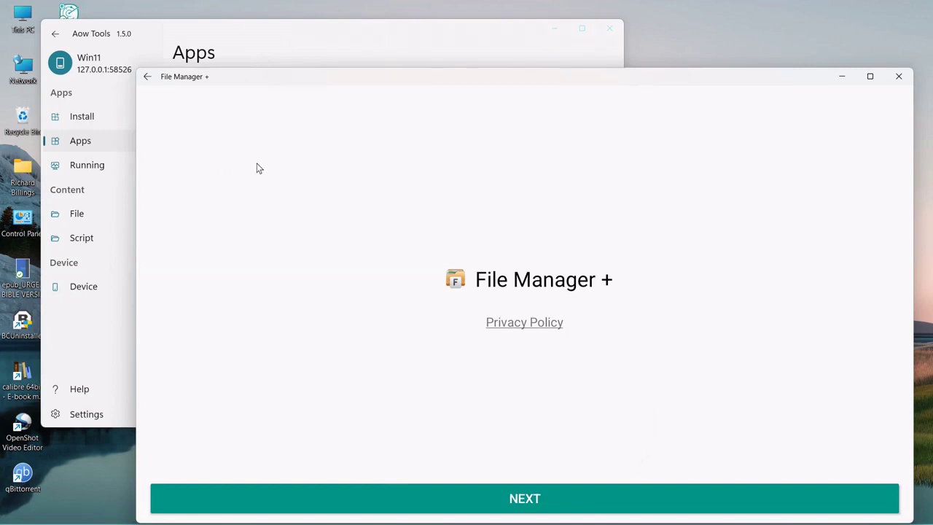
click(521, 502)
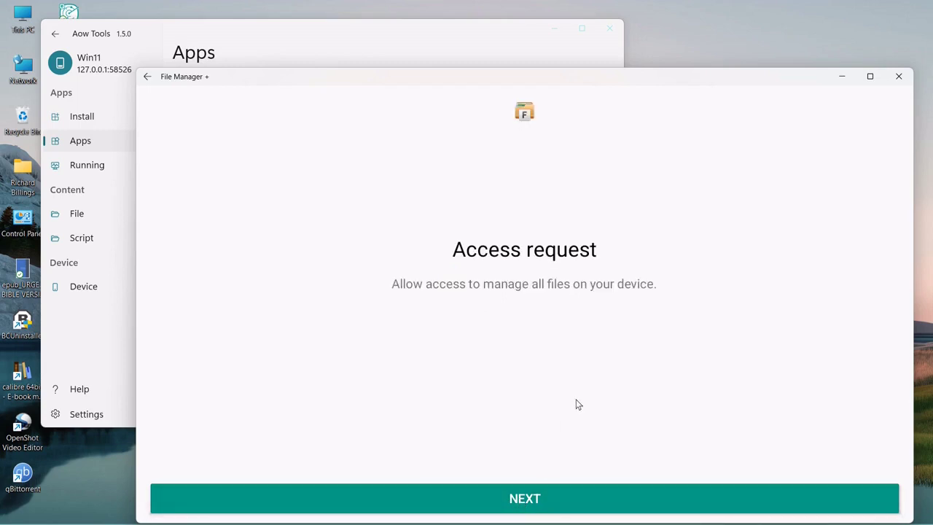
click(525, 499)
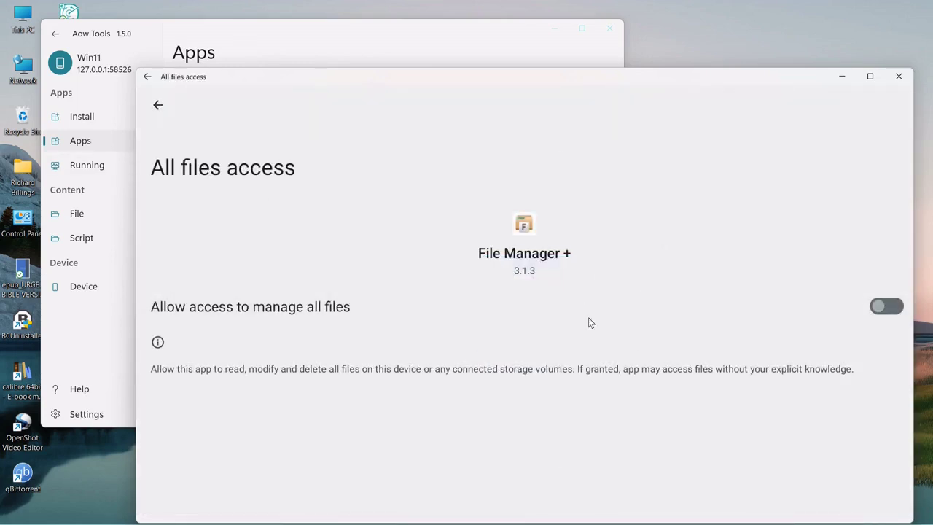
drag(470, 85, 453, 59)
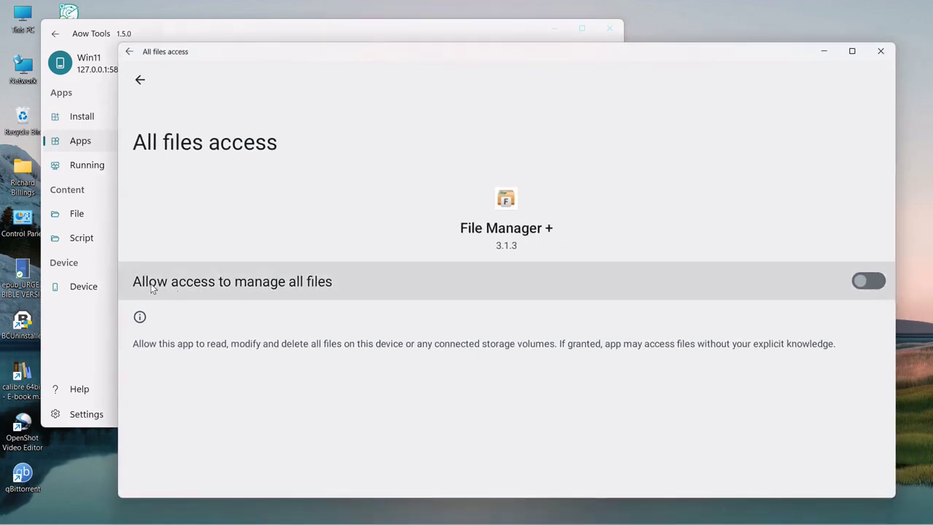
click(868, 280)
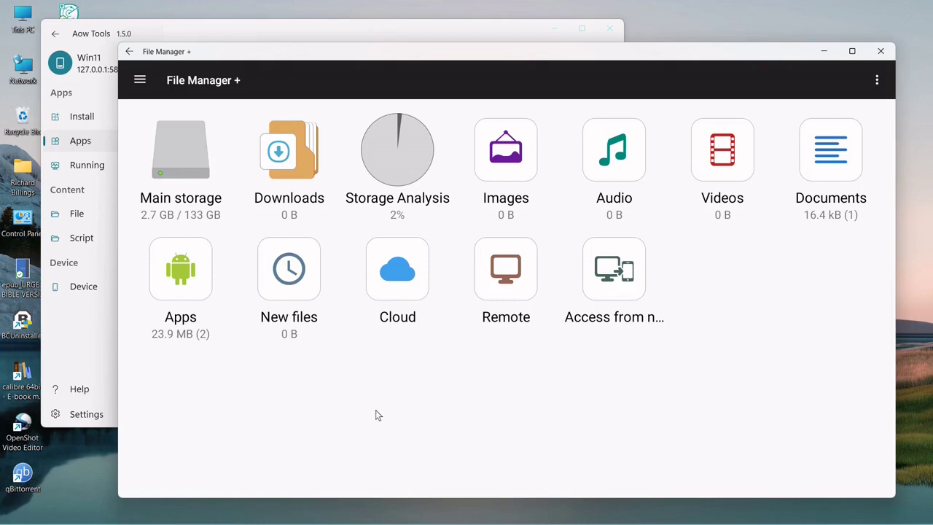
Step: Examine the Downloads folder and the mdict doc folder in main storage, and return to the File Manager + home screen
click(284, 163)
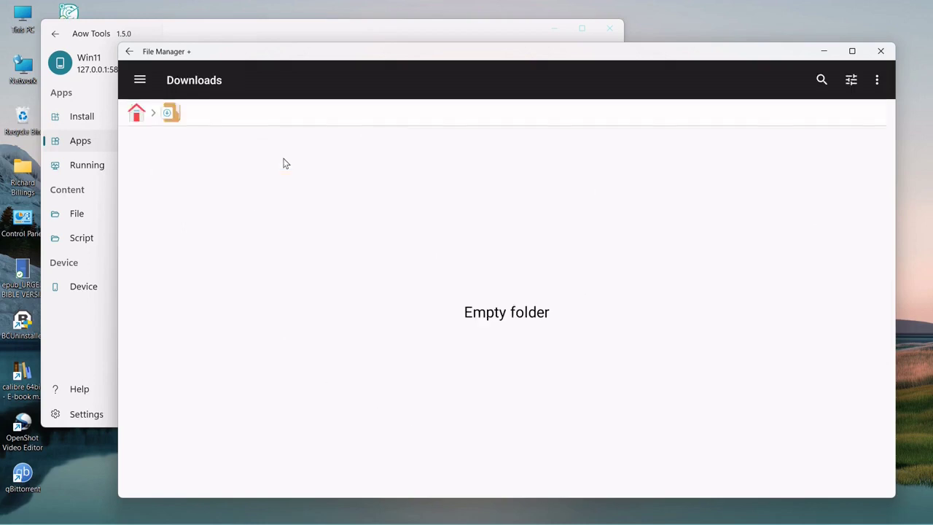
click(136, 113)
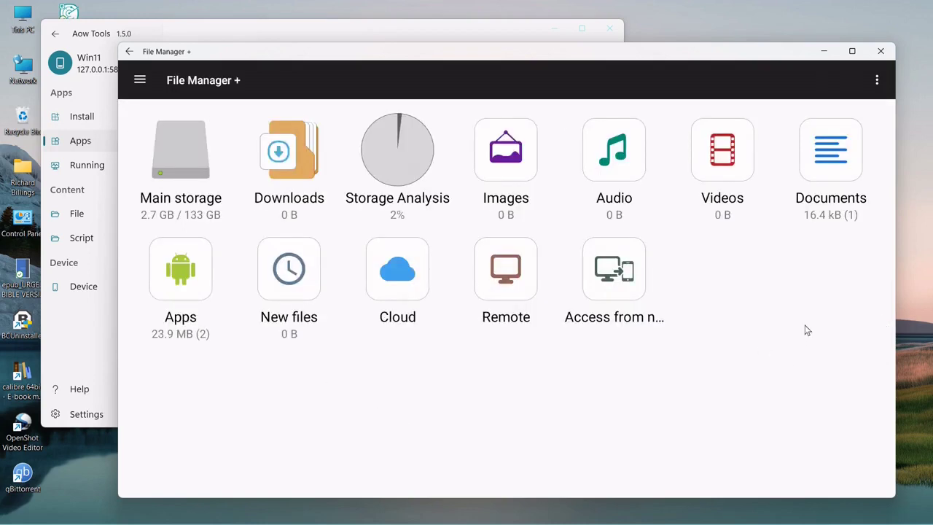
click(176, 152)
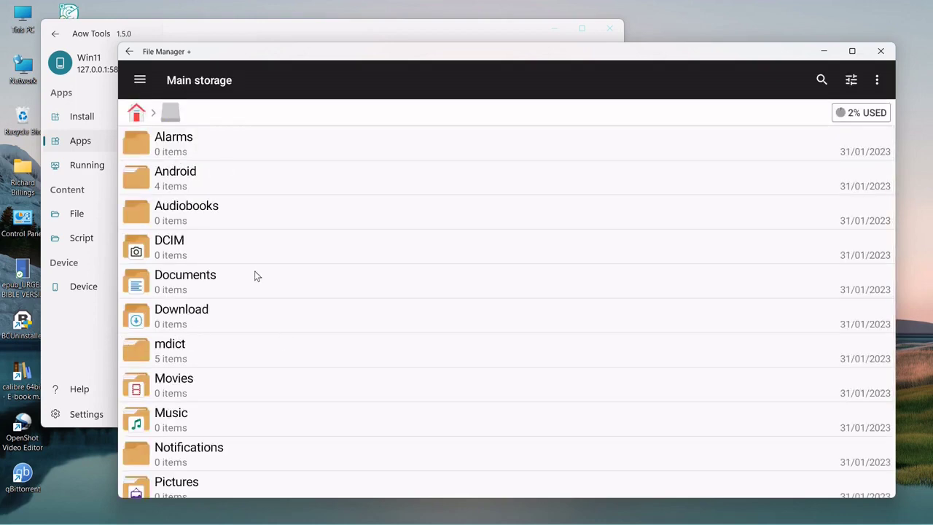
click(209, 358)
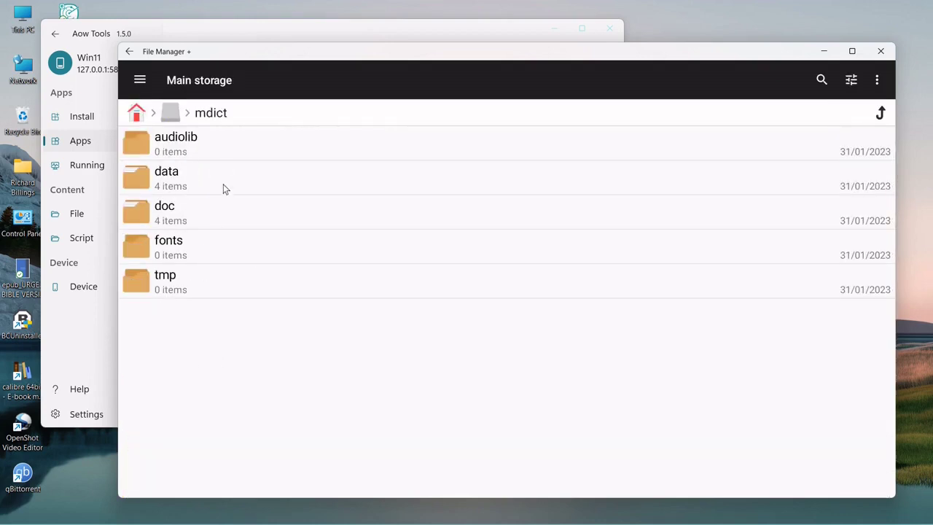
click(201, 222)
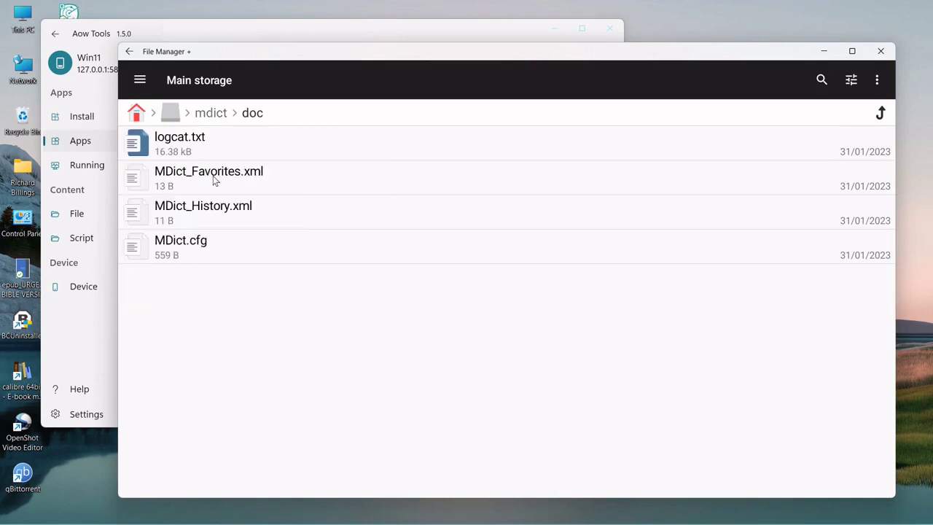
click(137, 112)
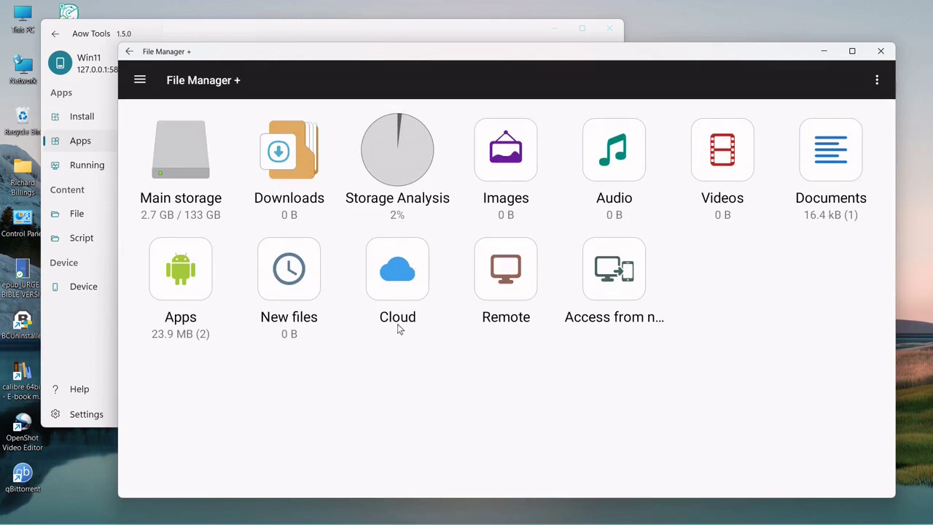
Step: Review the cloud services offered for a new cloud location without adding one, and go to the Downloads folder
click(399, 283)
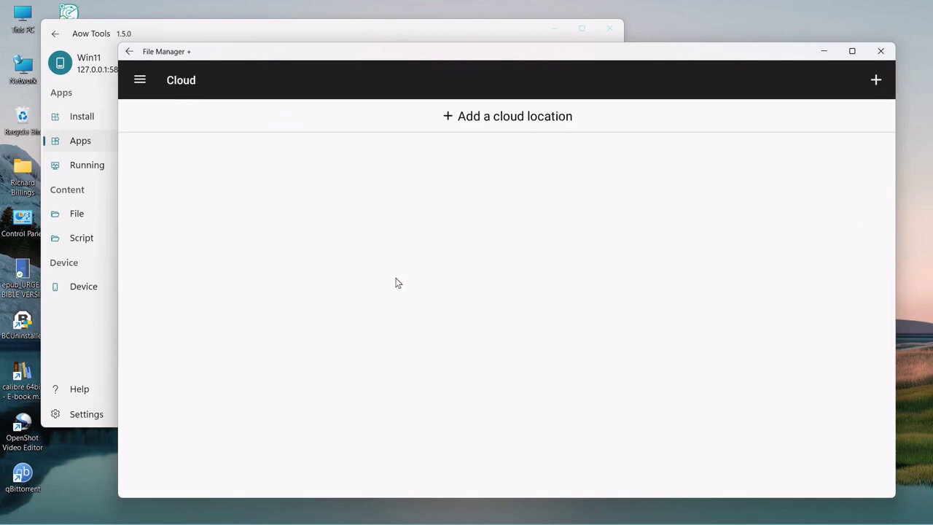
click(469, 119)
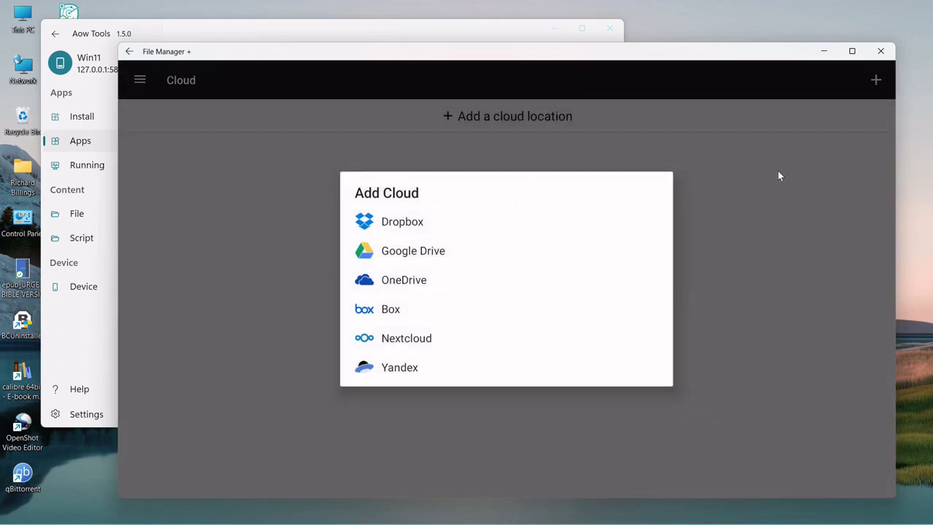
click(779, 171)
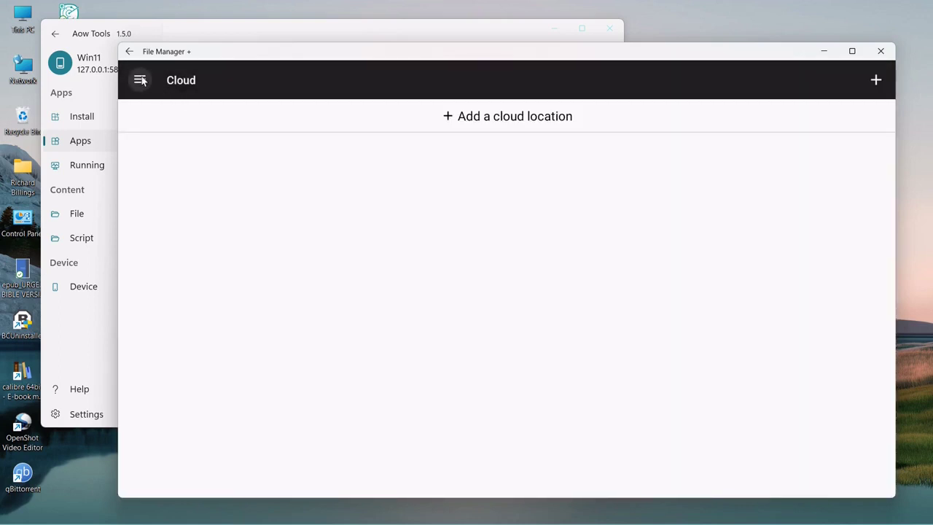
click(140, 80)
click(179, 219)
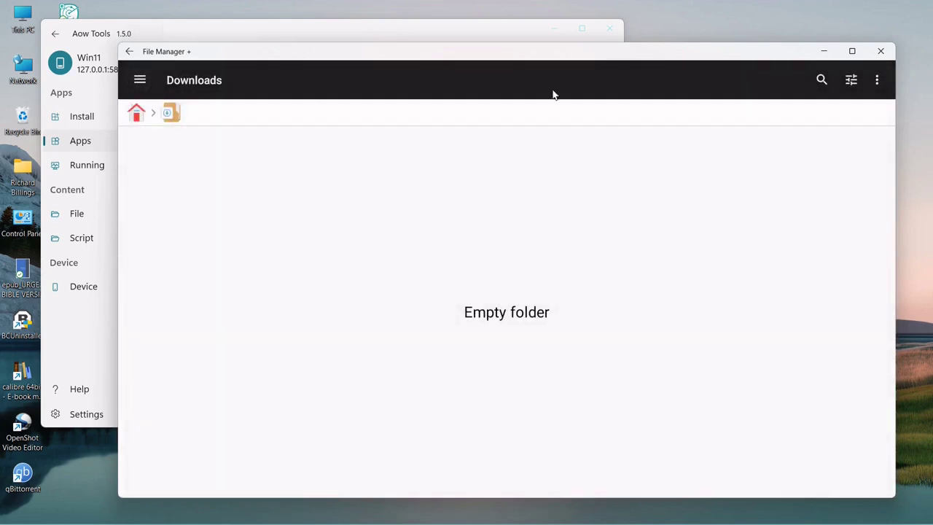
Step: Close File Manager + and minimize Aow Tools
click(881, 53)
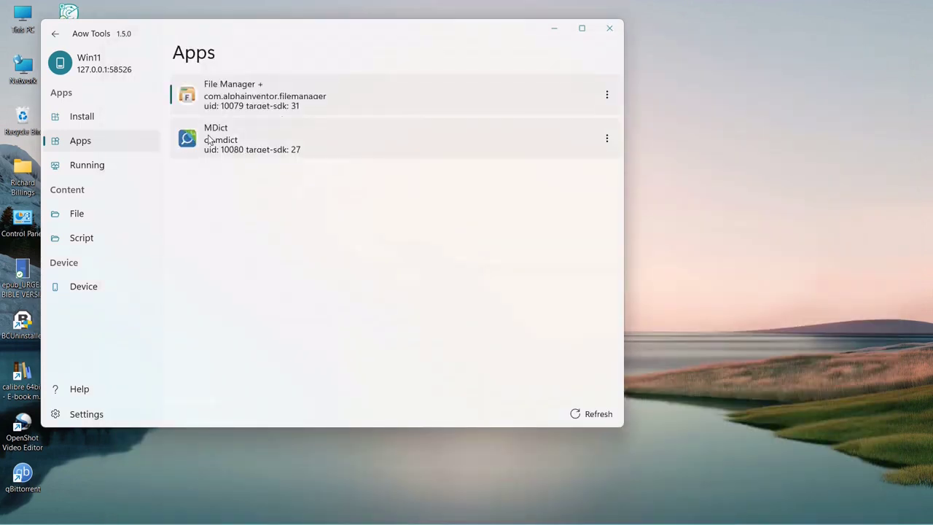
click(554, 29)
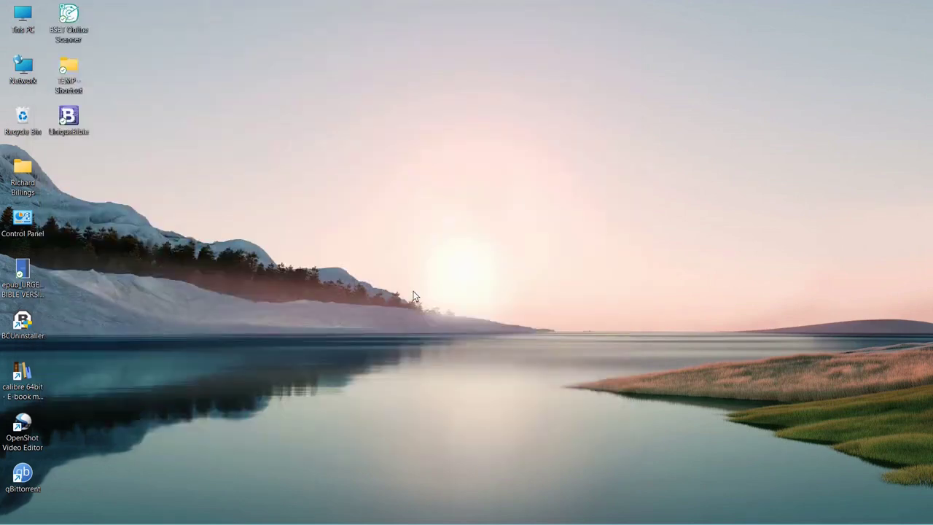
Step: Close the Windows Subsystem for Android settings and open a File Explorer window on the desktop
mouse_move(328, 514)
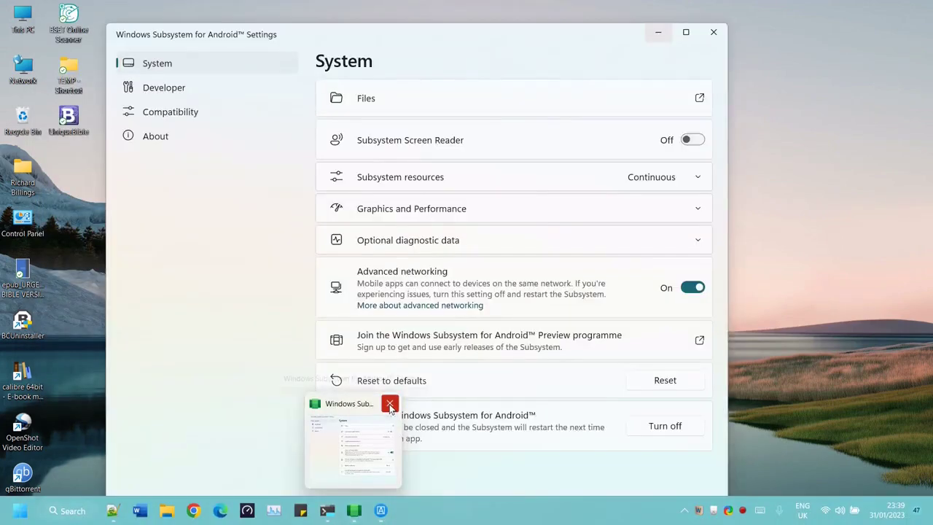
click(390, 406)
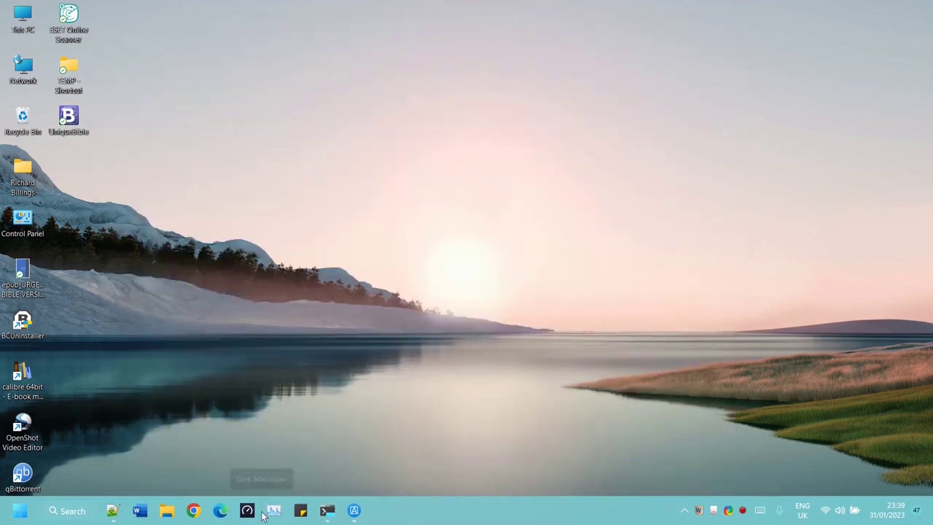
click(166, 513)
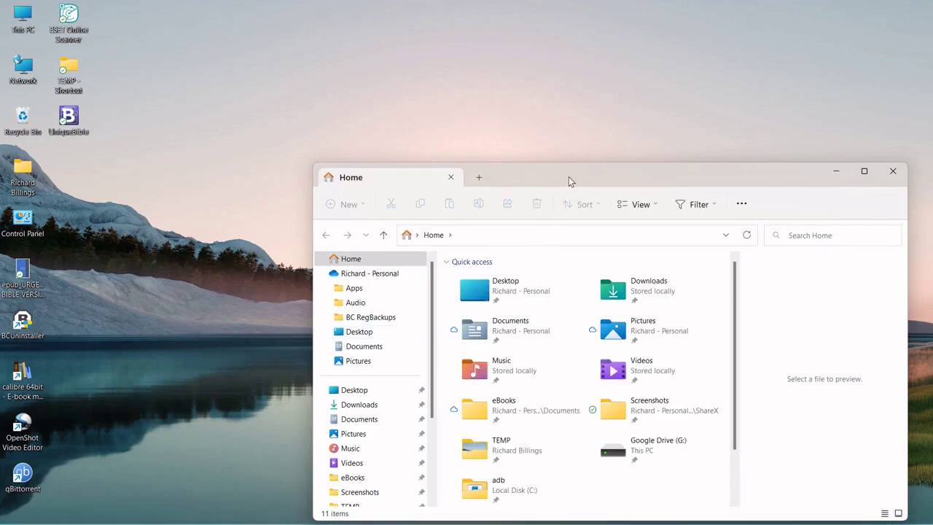
mouse_move(567, 175)
mouse_down()
mouse_move(590, 164)
mouse_move(579, 169)
mouse_up()
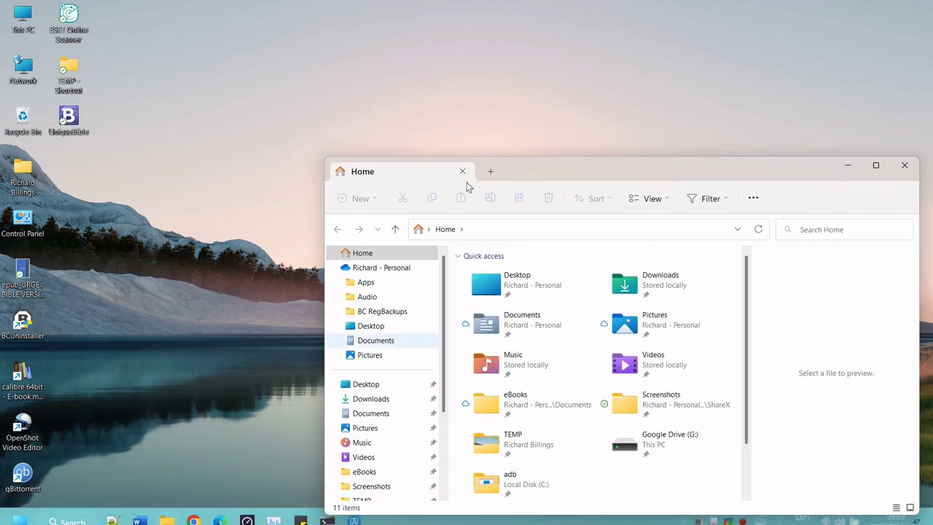
drag(545, 170, 552, 134)
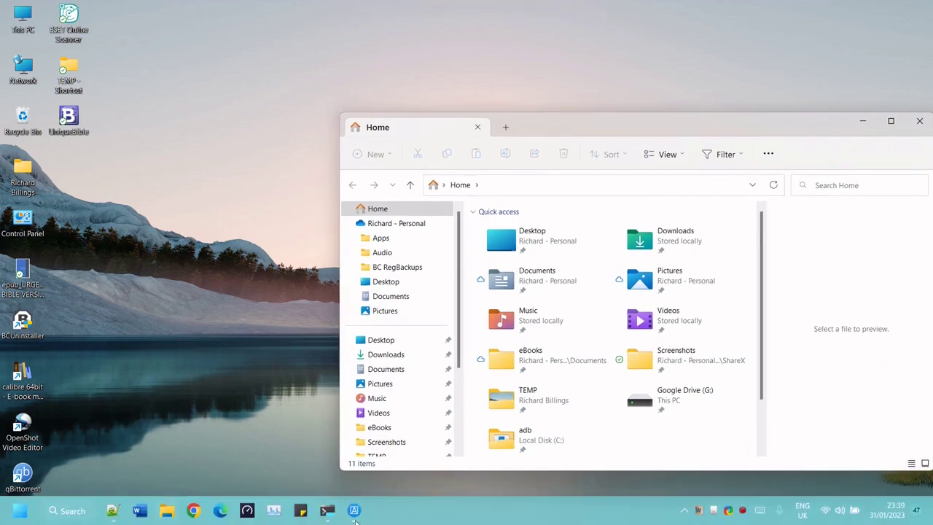
Step: Switch to Aow Tools and open the doc folder inside the mdict folder of the phone's files
click(354, 510)
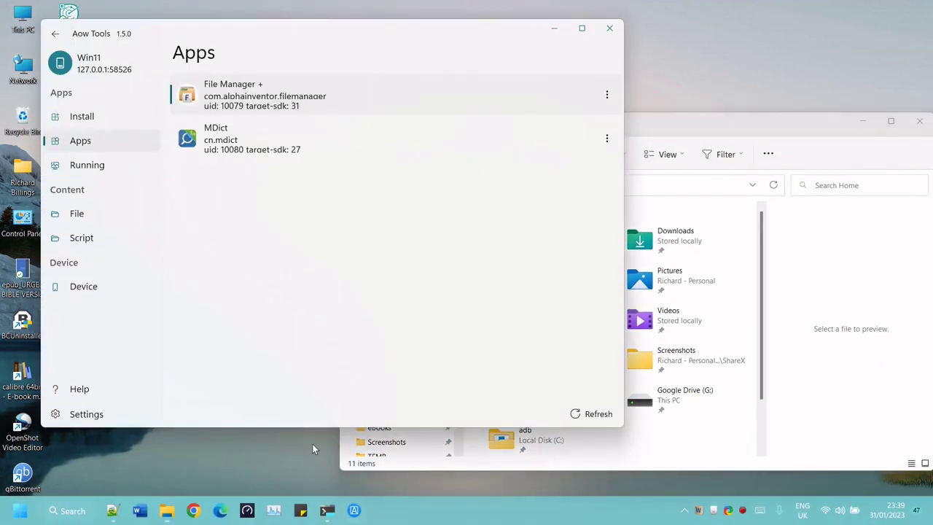
click(698, 134)
click(85, 215)
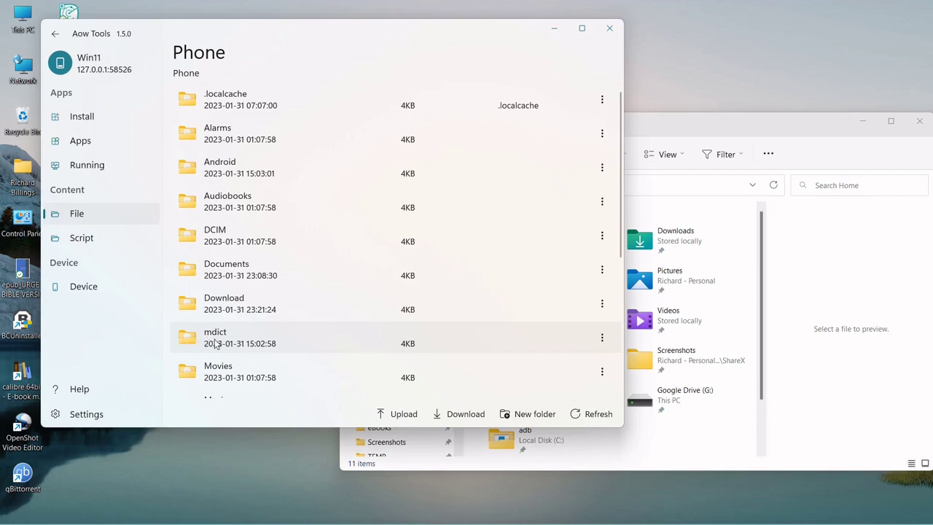
double_click(215, 340)
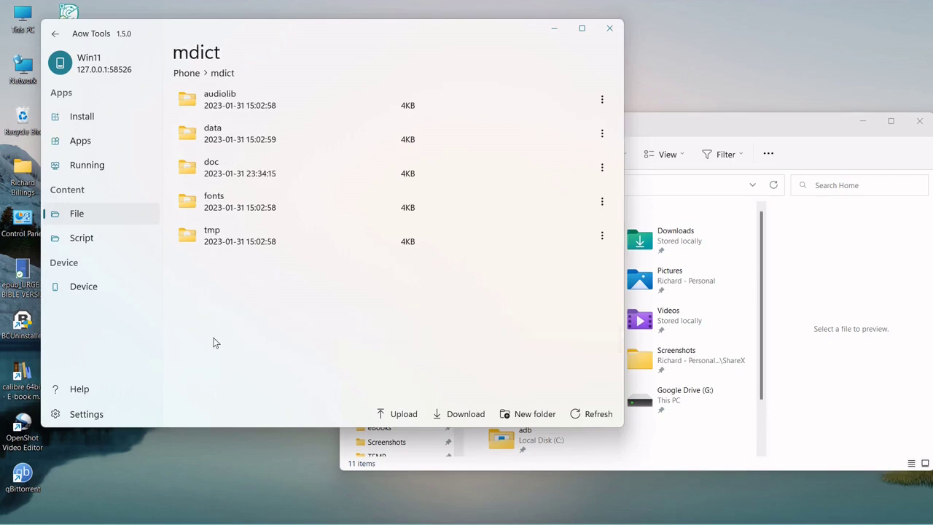
double_click(225, 169)
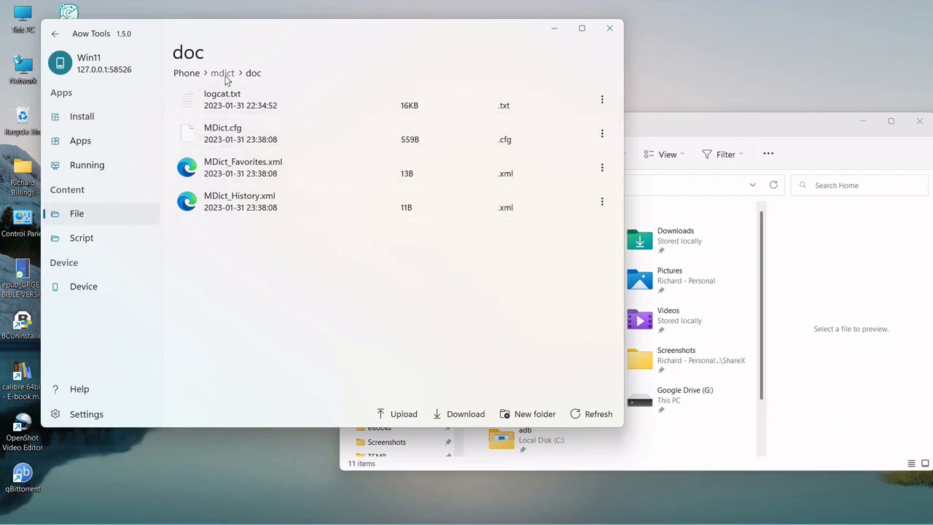
Step: Arrange Aow Tools and File Explorer so both are accessible, and open the WorNet.zip folder in Downloads
drag(287, 28, 254, 19)
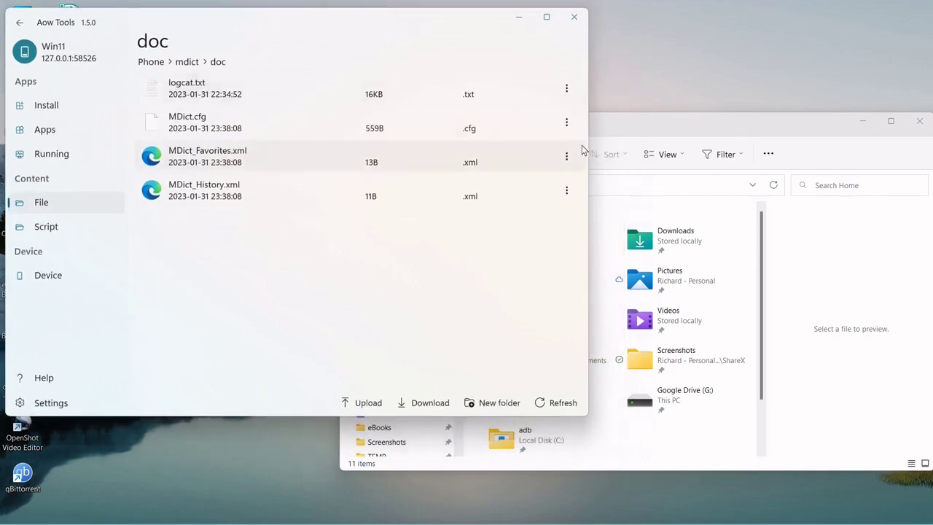
drag(621, 131, 603, 180)
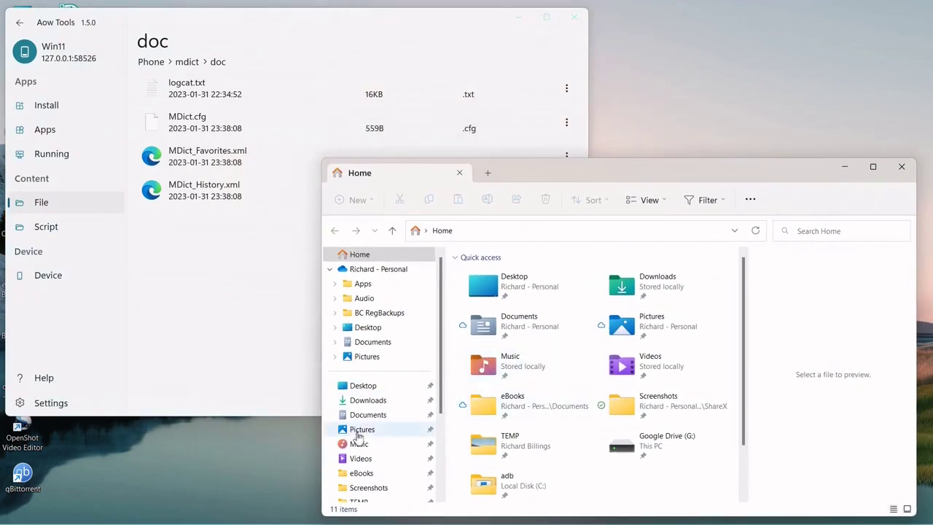
click(366, 405)
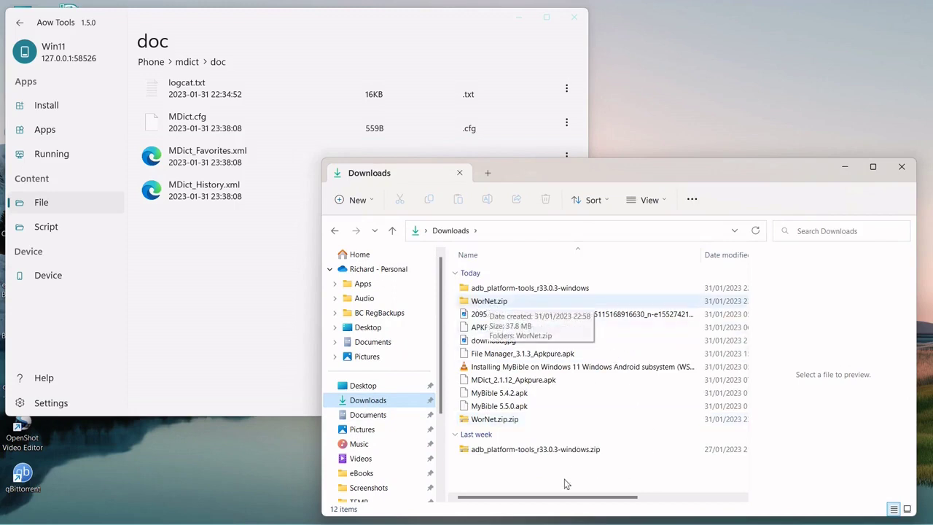
click(483, 303)
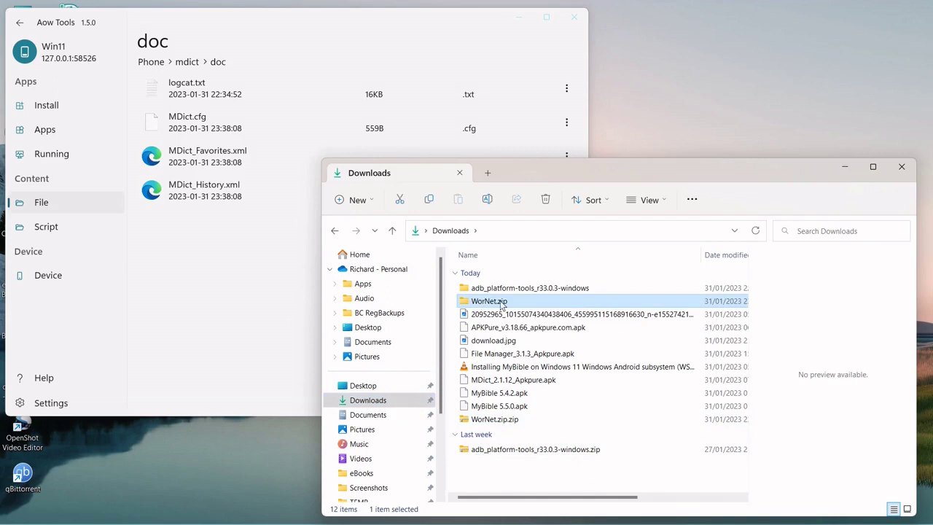
double_click(502, 305)
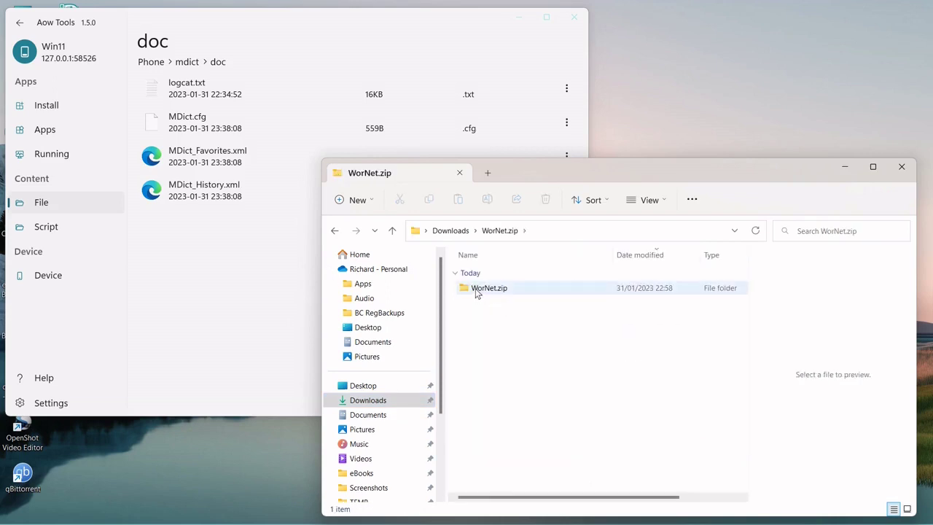
double_click(487, 288)
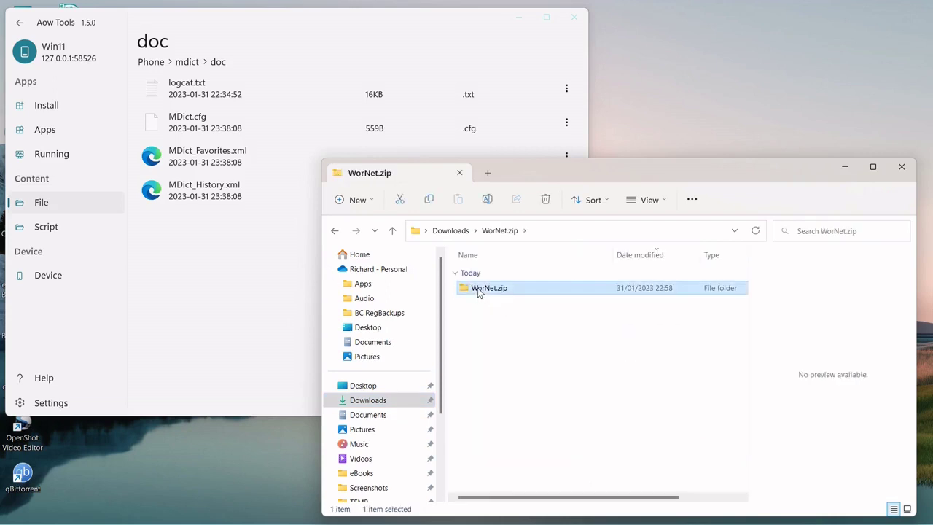
click(503, 232)
Step: Try to upload the inner WorNet.zip folder from File Explorer to the mdict doc folder in Aow Tools
mouse_move(487, 292)
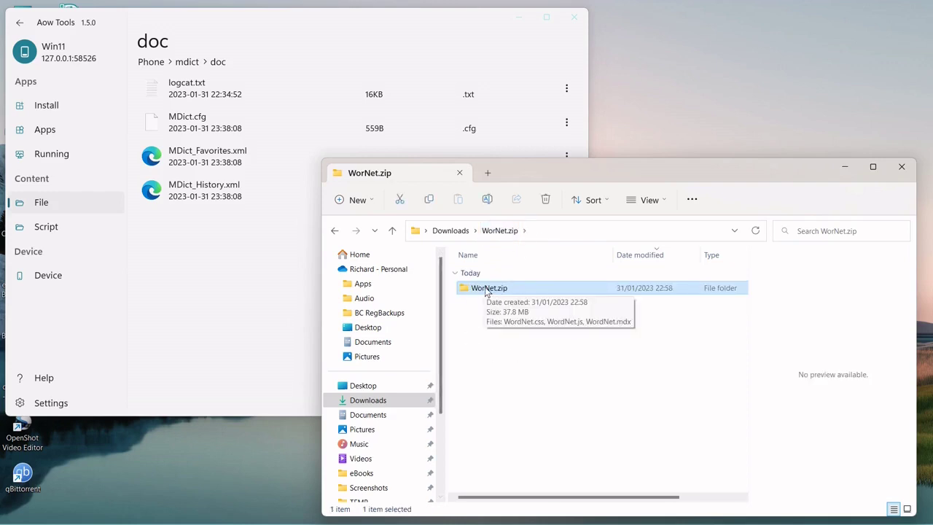
drag(487, 290, 207, 261)
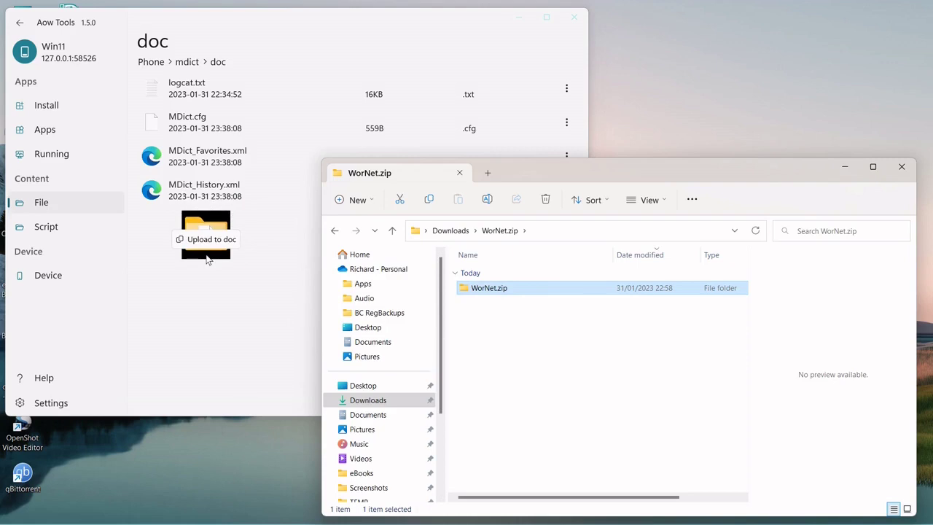
drag(208, 261, 208, 256)
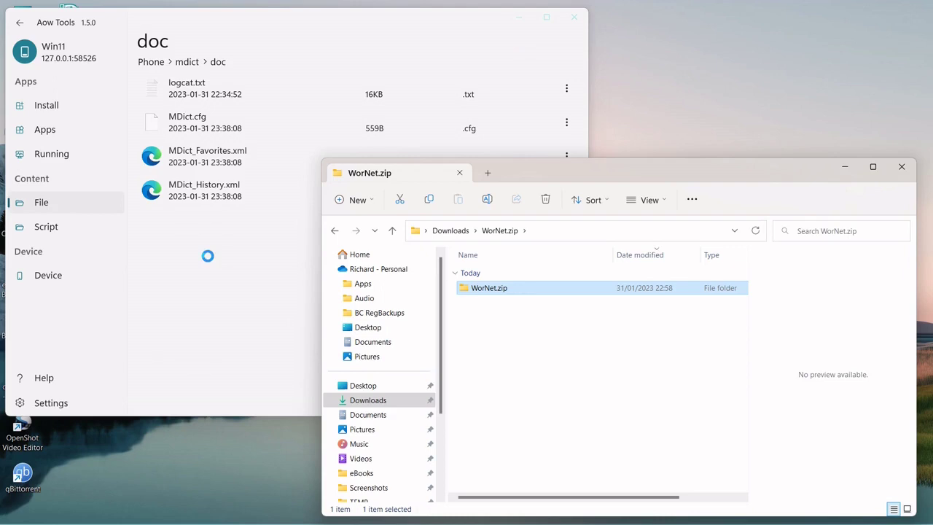
drag(492, 177, 527, 141)
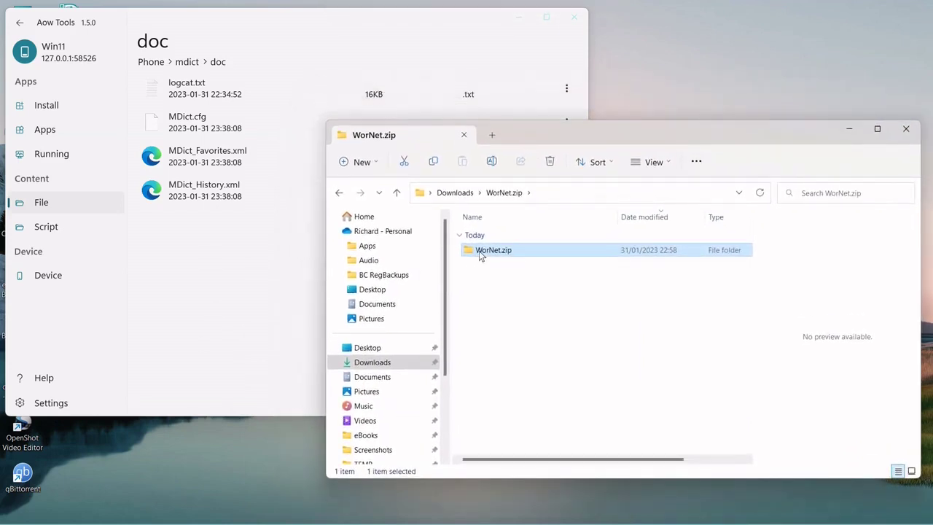
drag(481, 250, 206, 266)
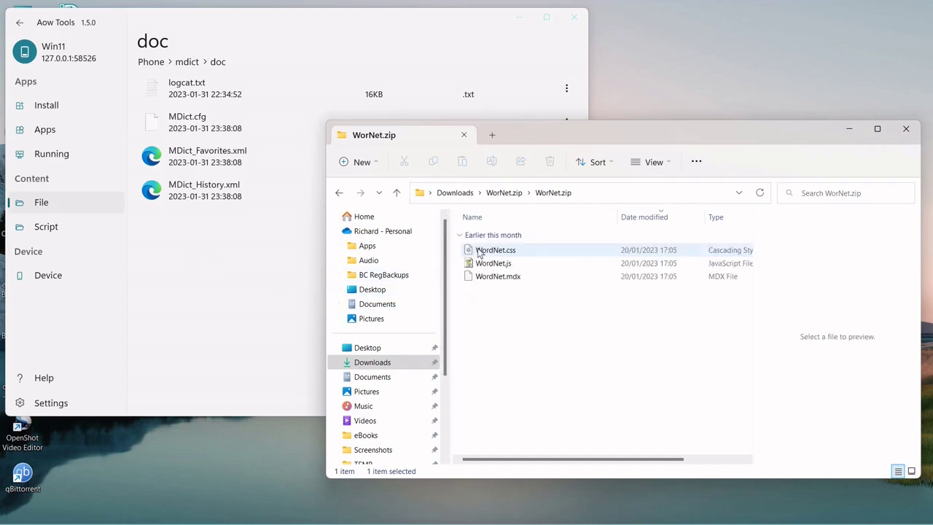
Step: Check the files inside the inner WorNet.zip folder and return to its parent folder
click(508, 193)
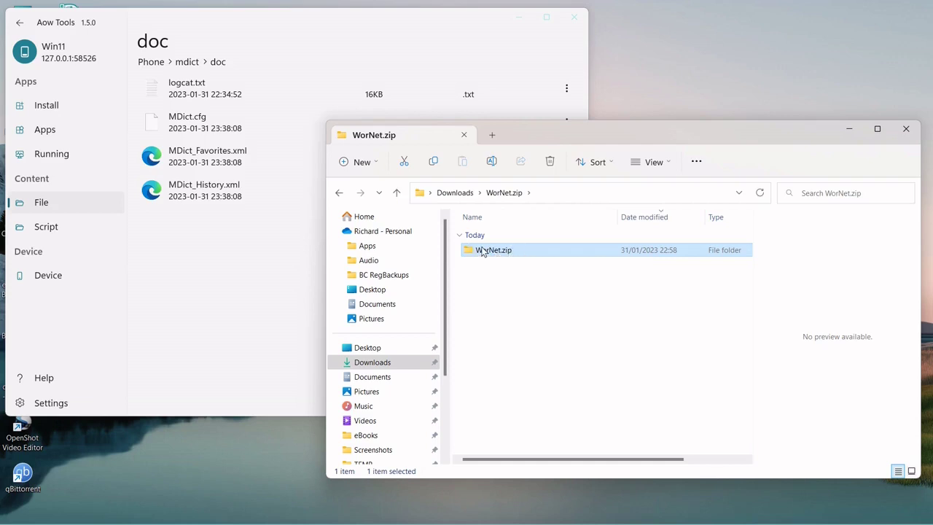
double_click(479, 249)
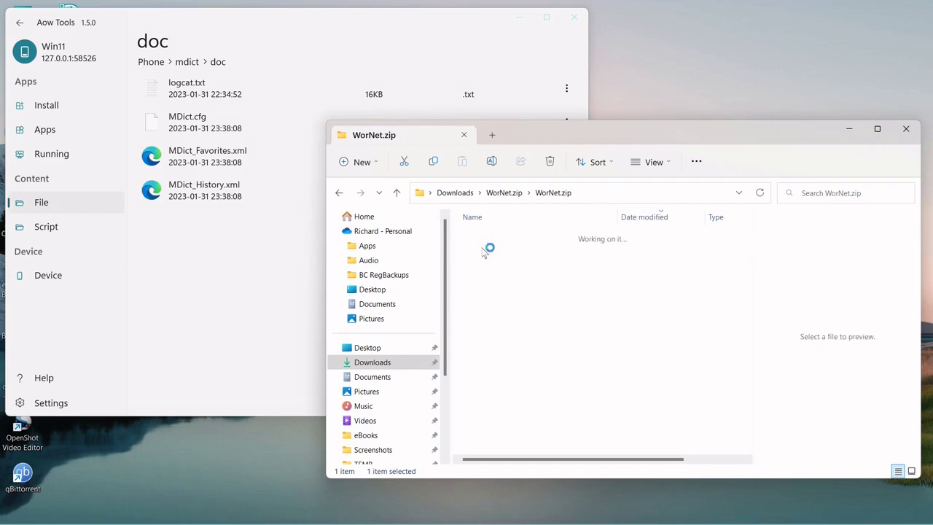
click(504, 193)
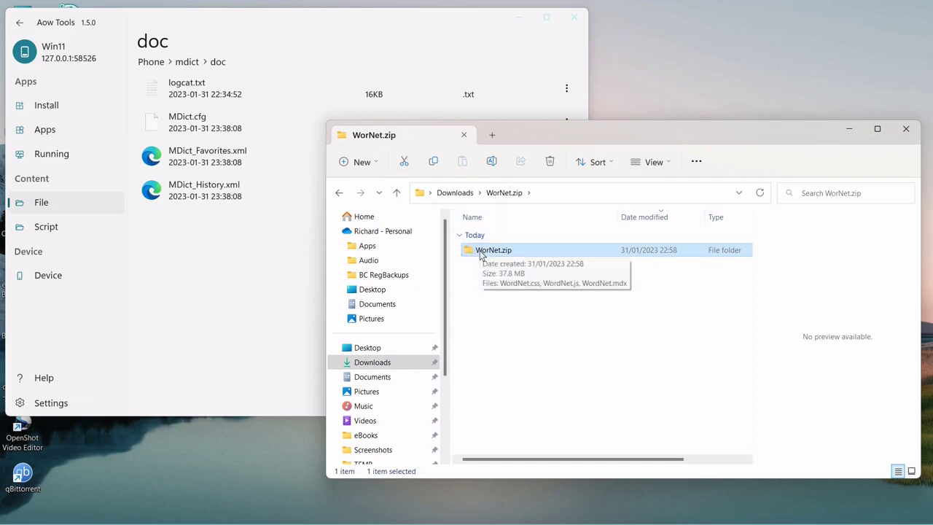
click(165, 253)
click(488, 402)
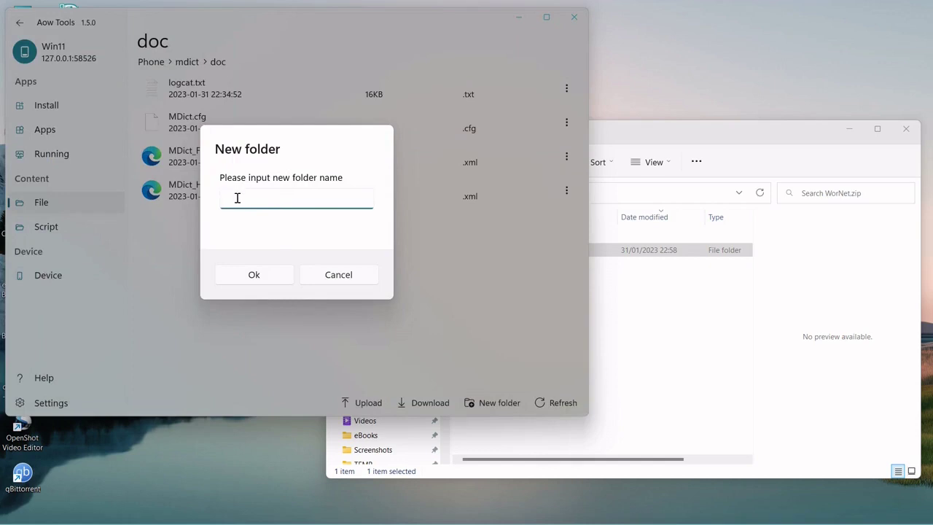
click(339, 275)
click(675, 356)
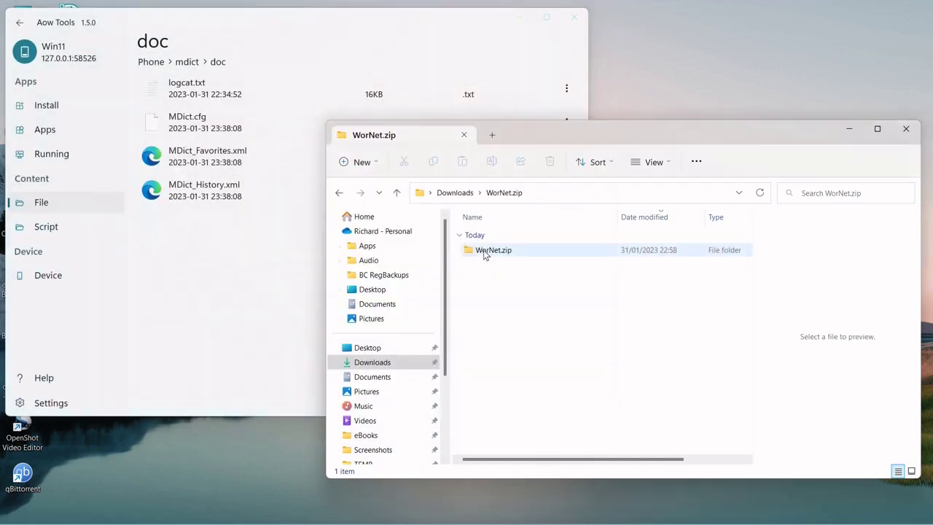
Step: Compress the inner WorNet.zip folder in Downloads\WorNet.zip to a Zip file
right_click(485, 252)
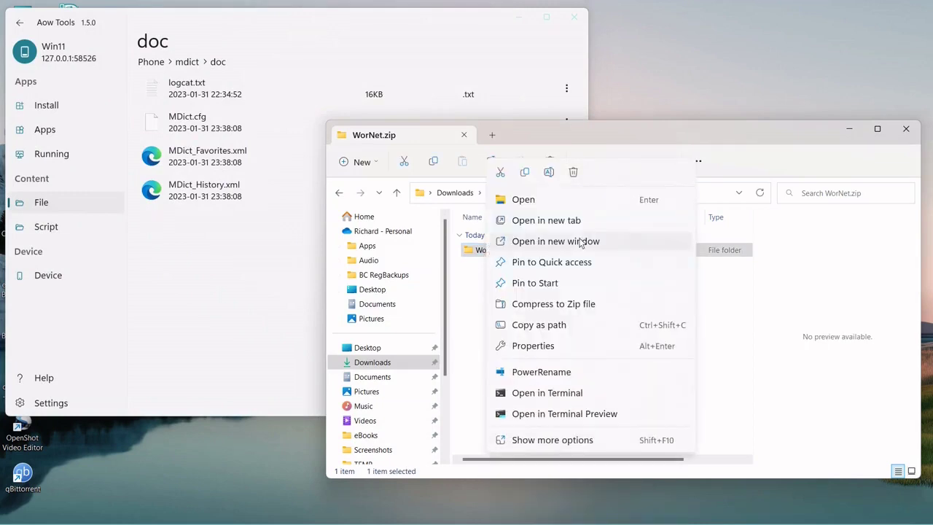
click(466, 285)
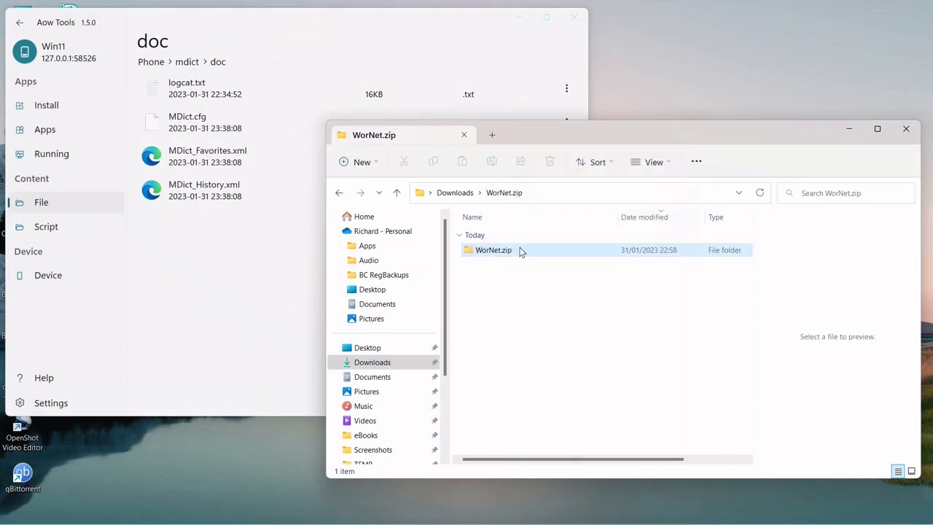
right_click(482, 250)
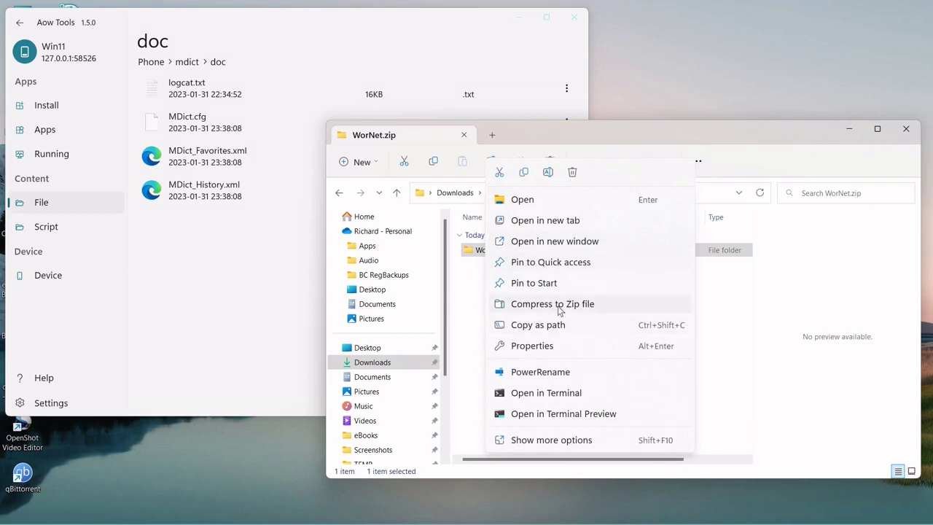
click(559, 304)
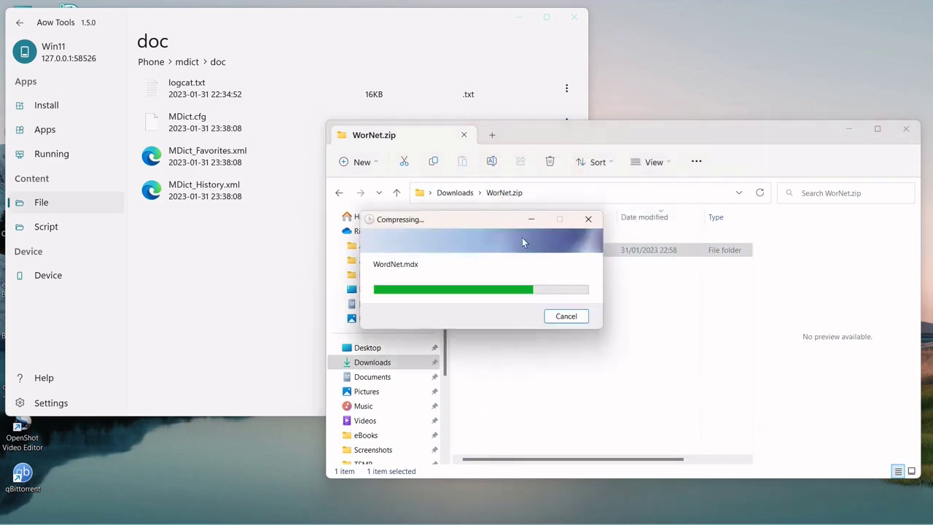
key(alt+Tab)
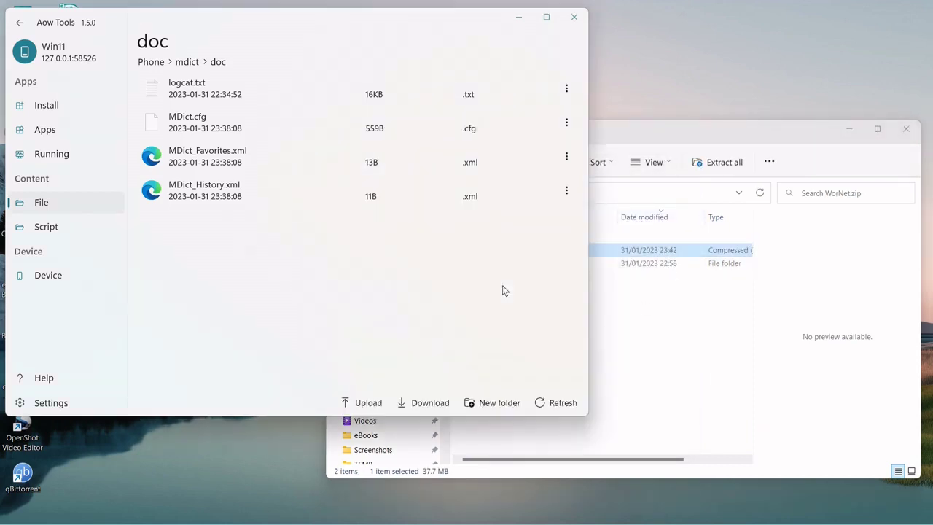
Step: Upload the compressed WorNet.zip file to the mdict doc folder in Aow Tools and close File Explorer
click(625, 333)
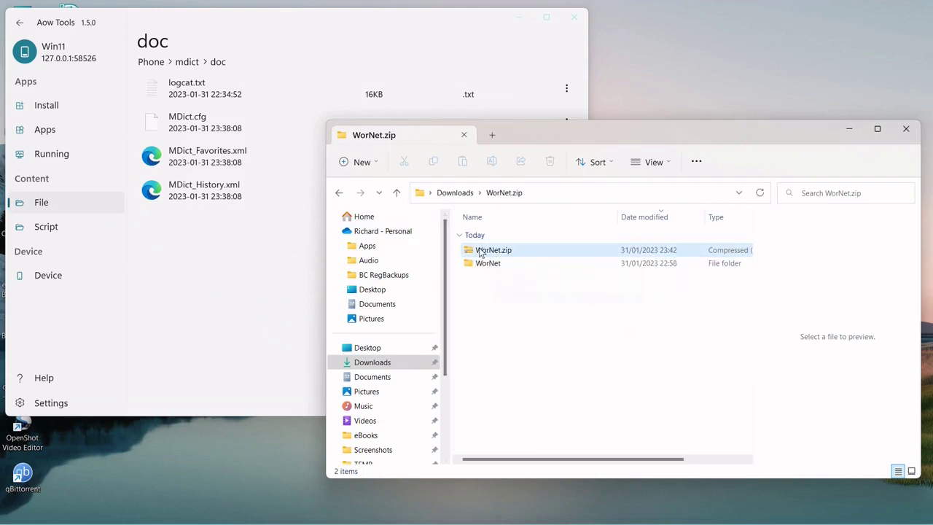
drag(479, 249, 197, 250)
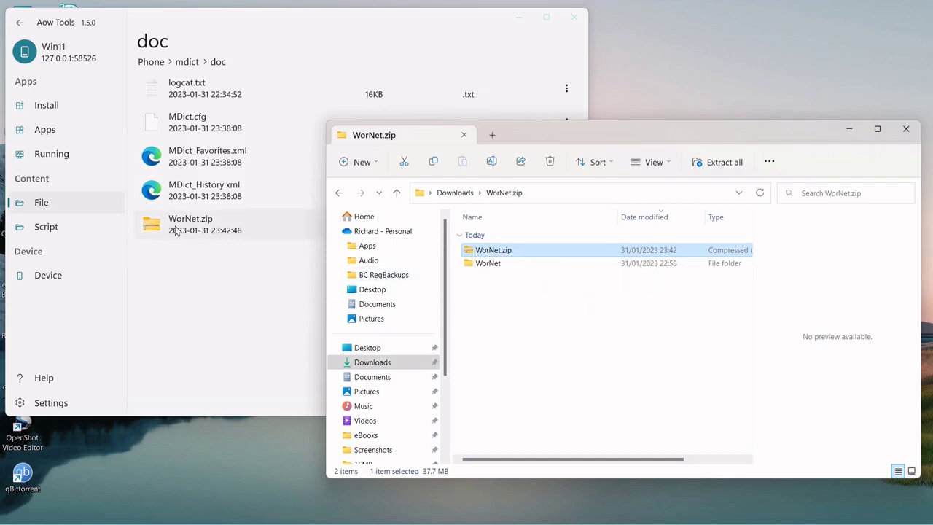
click(906, 129)
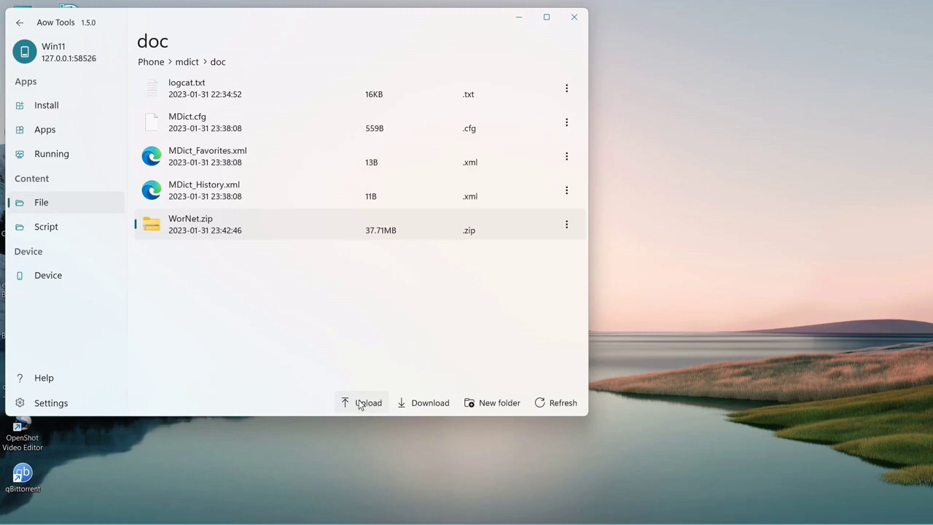
Step: Close Aow Tools and launch File Manager + from the recently added apps in Windows
click(574, 17)
mouse_move(55, 519)
click(20, 510)
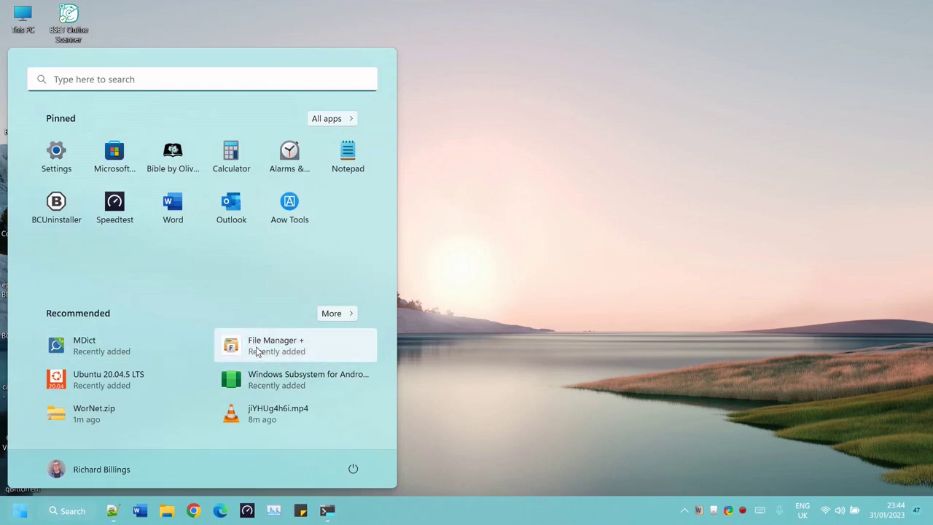
click(257, 345)
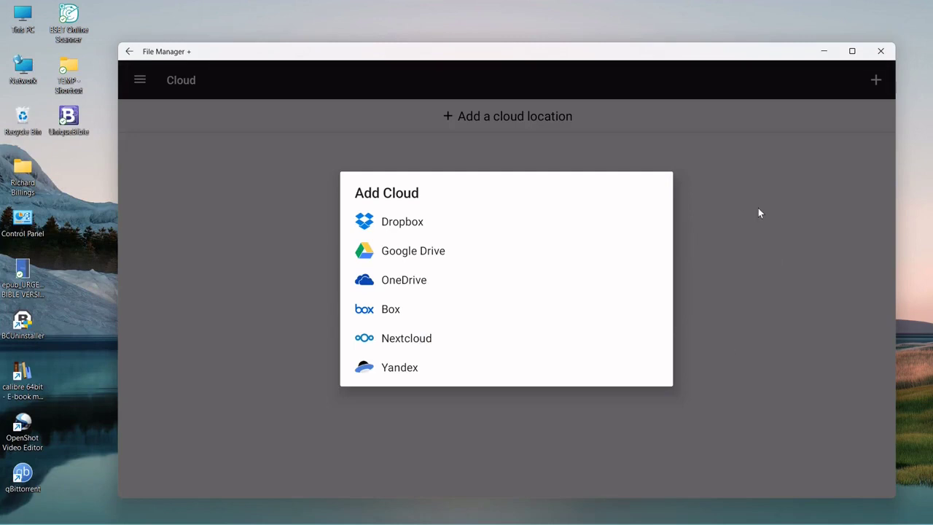
Step: Dismiss the Add Cloud dialog and go to the mdict/doc folder in Main storage
click(758, 212)
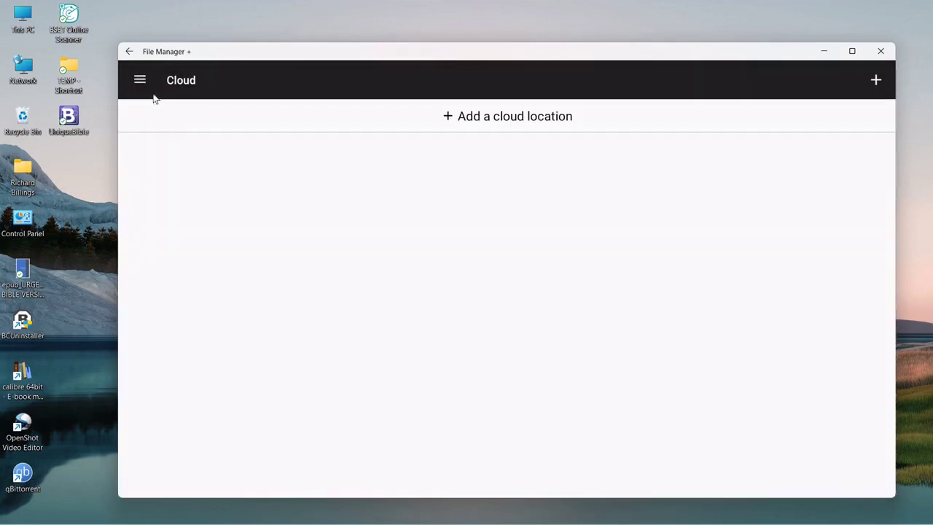
click(140, 81)
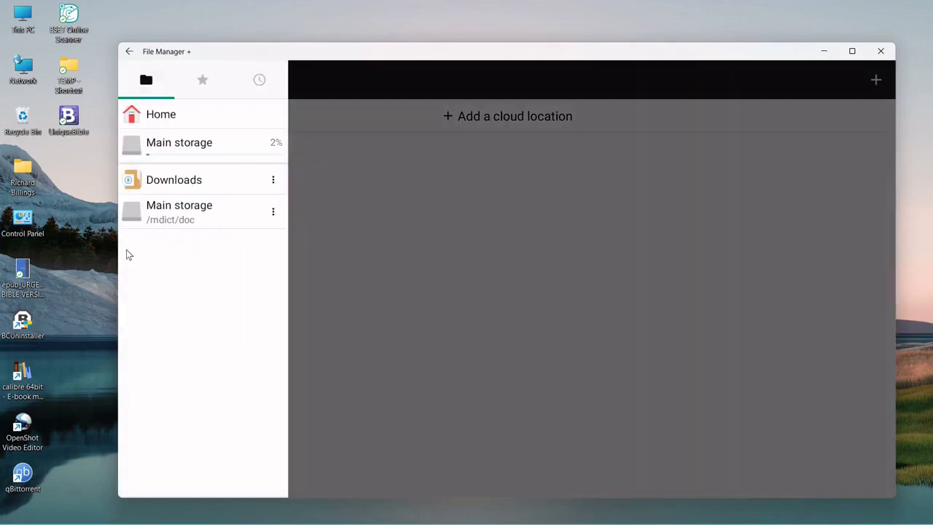
click(154, 146)
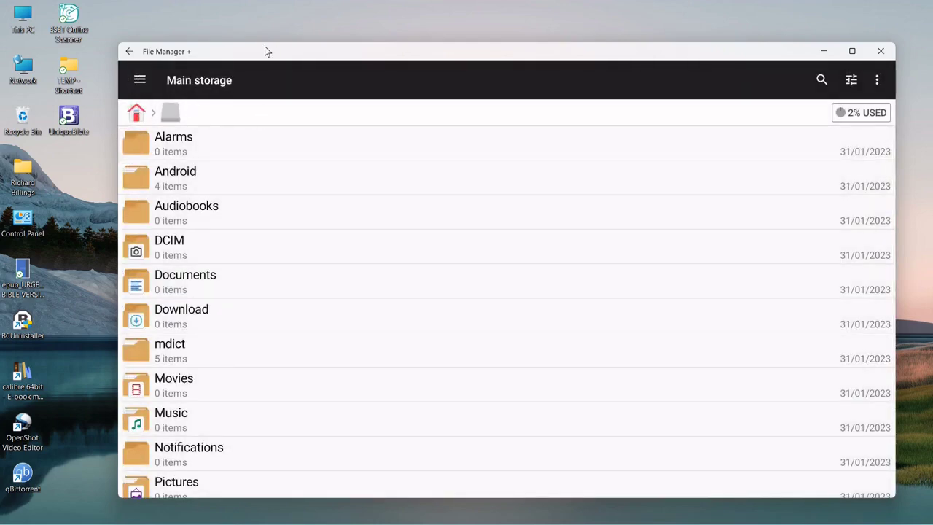
click(187, 152)
click(136, 117)
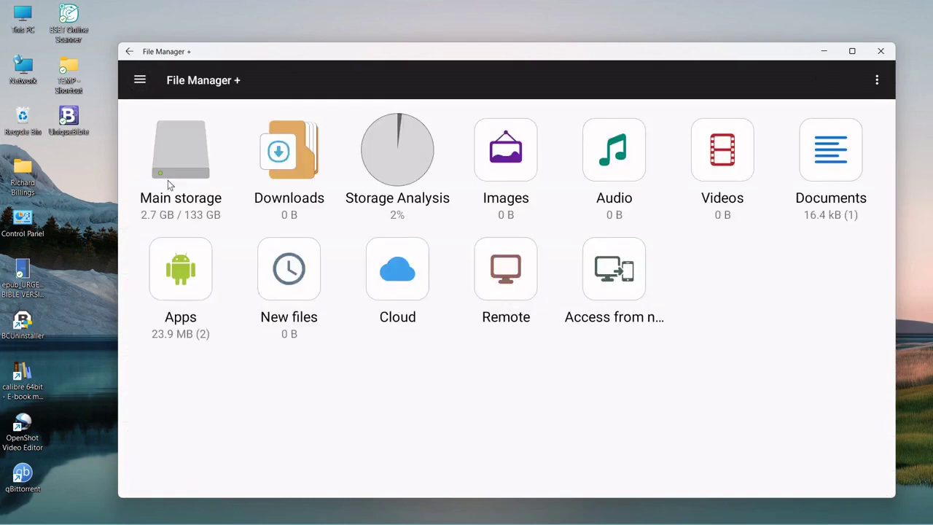
click(185, 169)
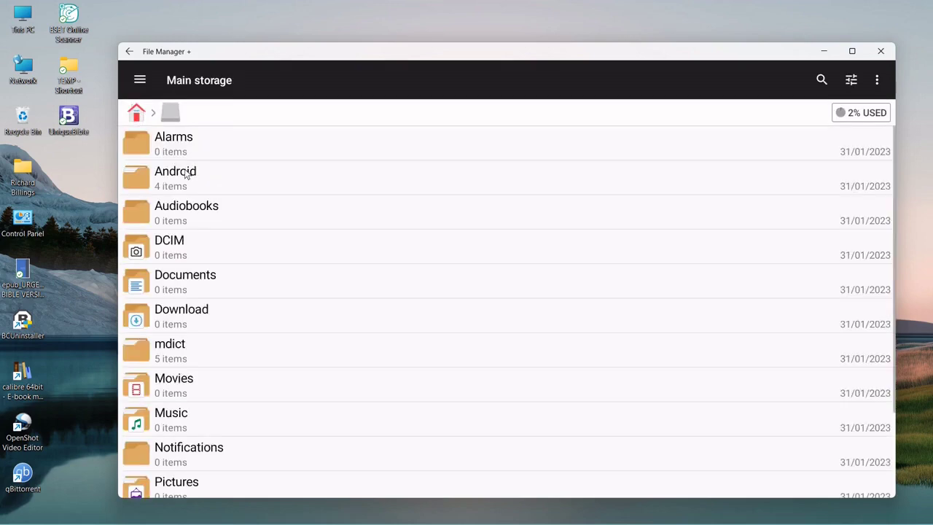
click(166, 346)
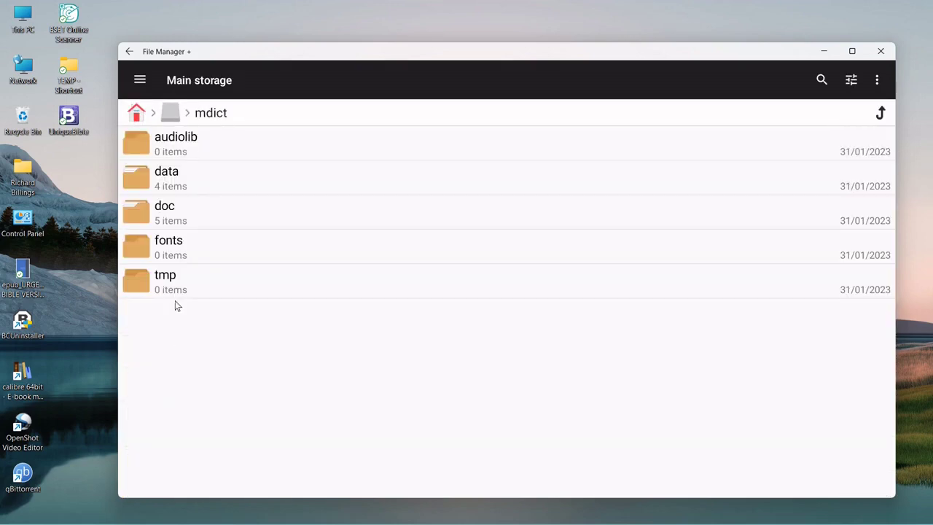
click(184, 218)
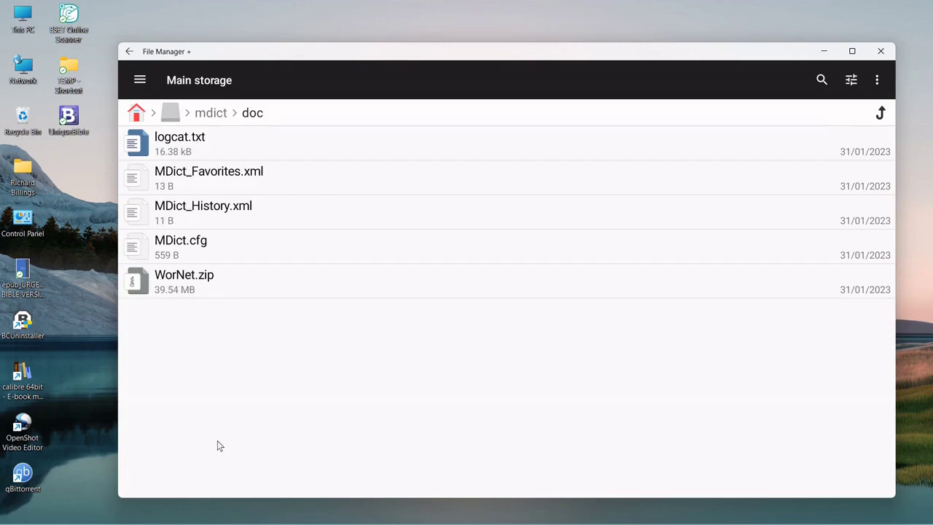
Step: Extract WorNet.zip directly into the current doc folder with the Extract here option
click(216, 286)
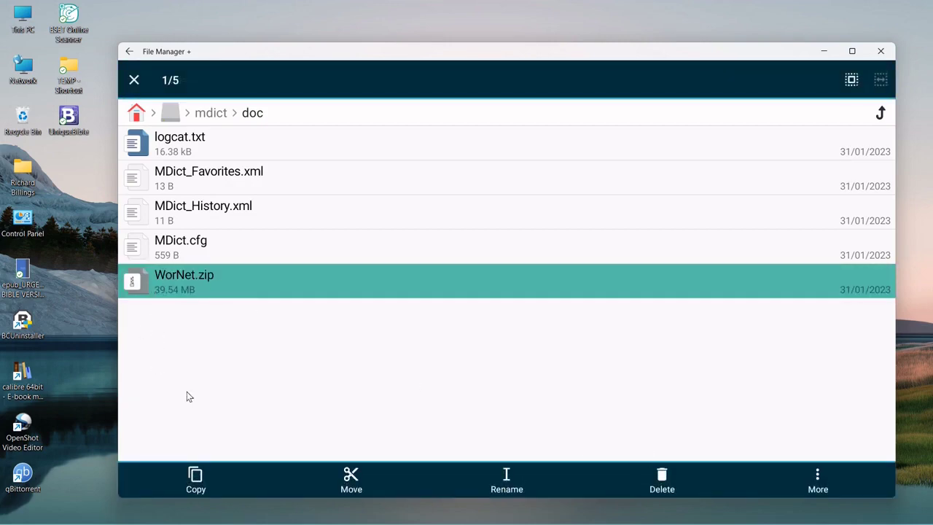
click(817, 476)
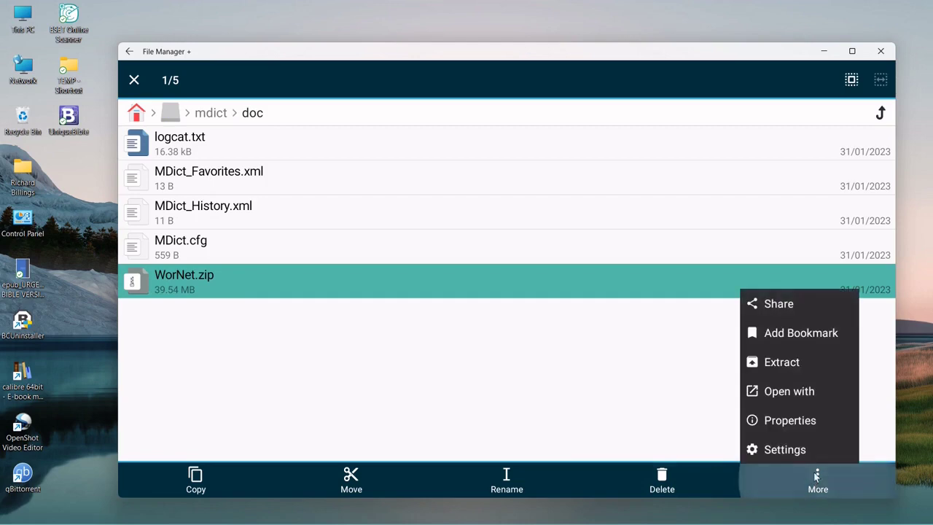
click(780, 363)
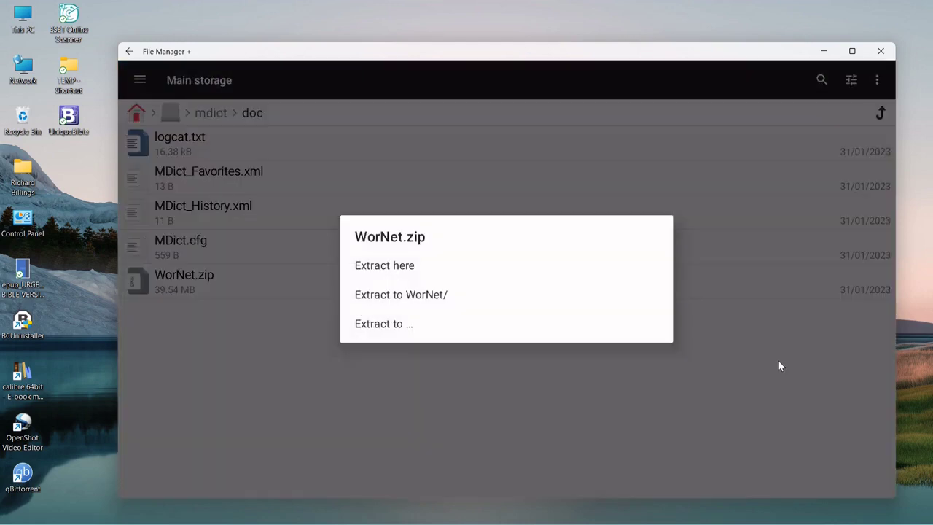
click(390, 266)
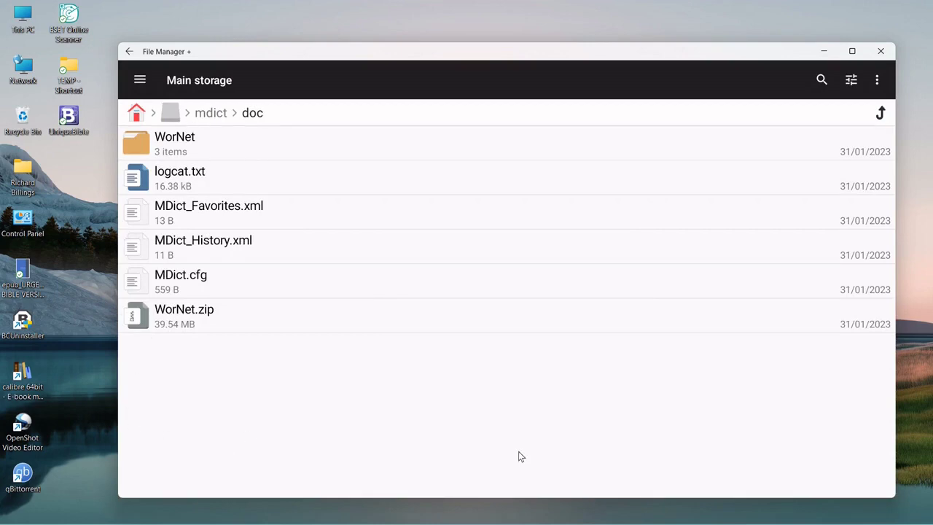
click(877, 82)
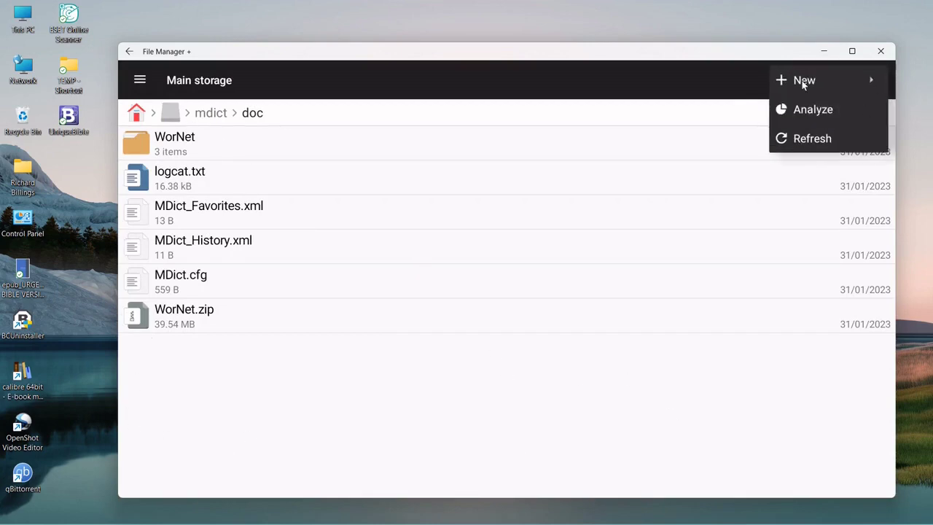
mouse_move(803, 81)
click(665, 80)
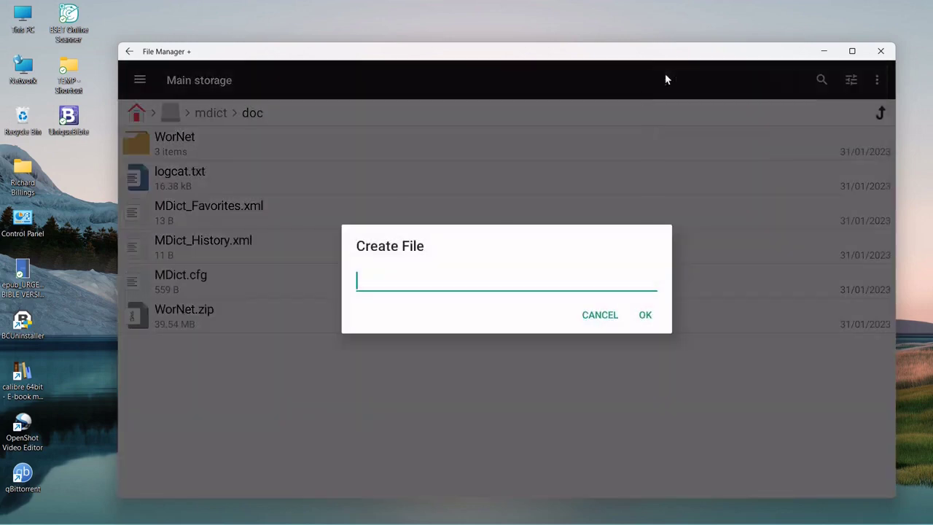
click(599, 315)
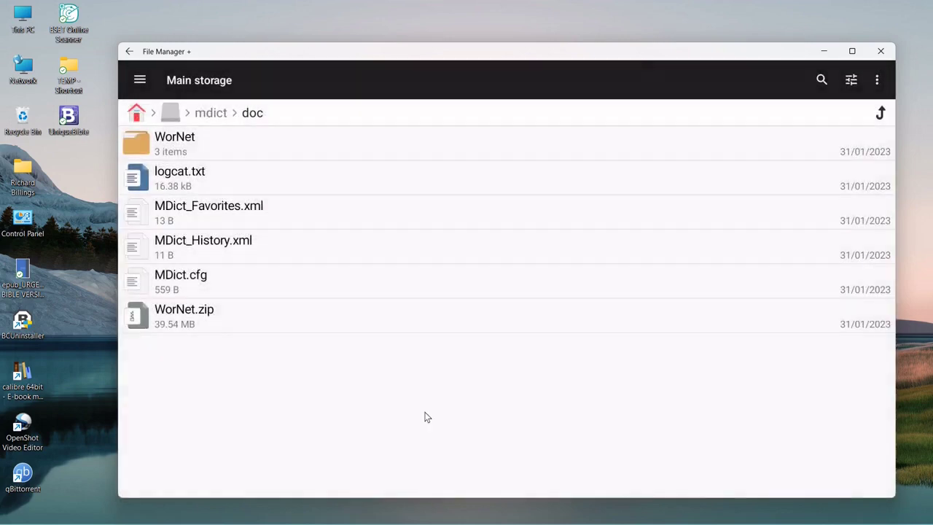
Step: Check the files inside the extracted WorNet folder, return to the home screen and close File Manager +
click(153, 144)
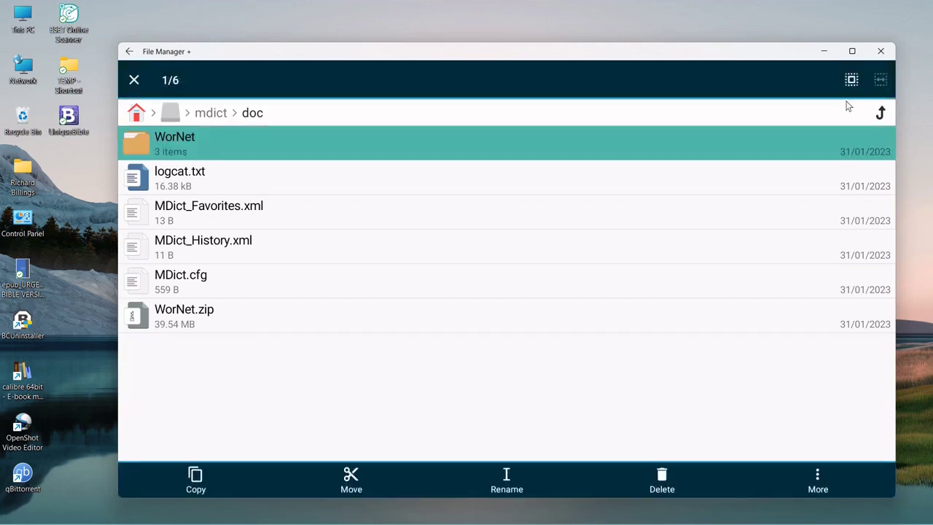
key(Escape)
click(260, 142)
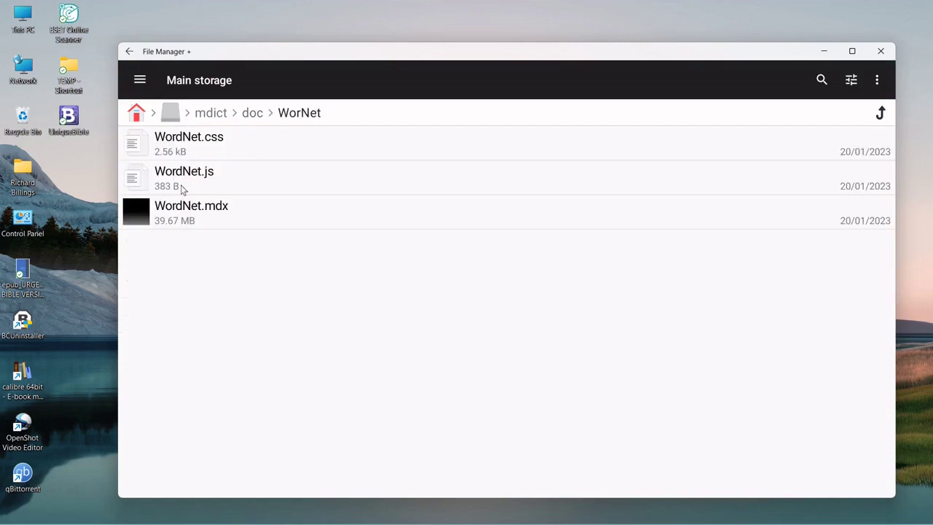
click(134, 112)
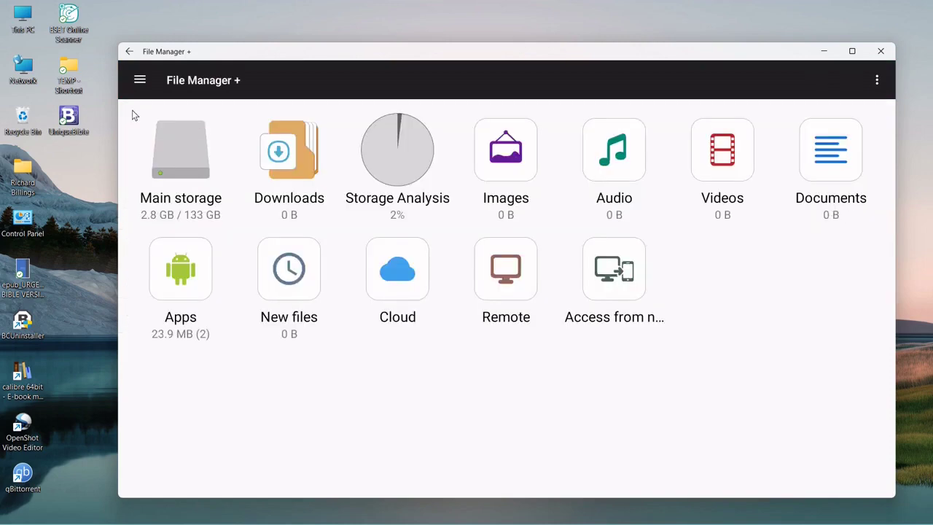
click(881, 51)
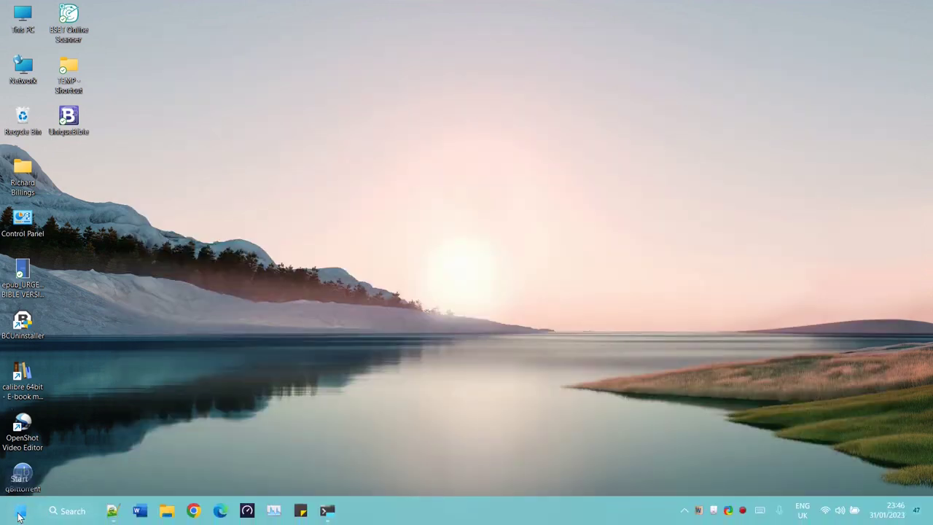
Step: Launch MDict from the recently added apps in Windows and load the WordNet dictionary from its library
click(20, 510)
click(72, 346)
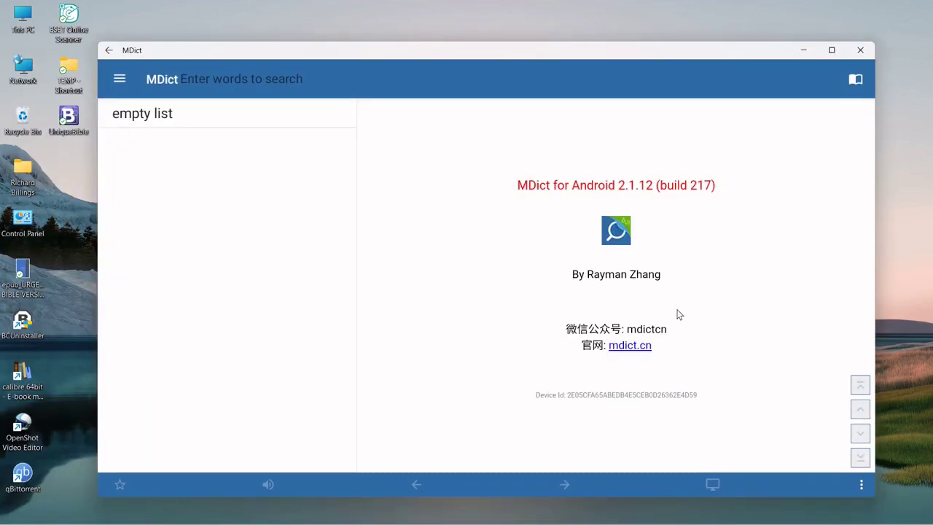
click(115, 80)
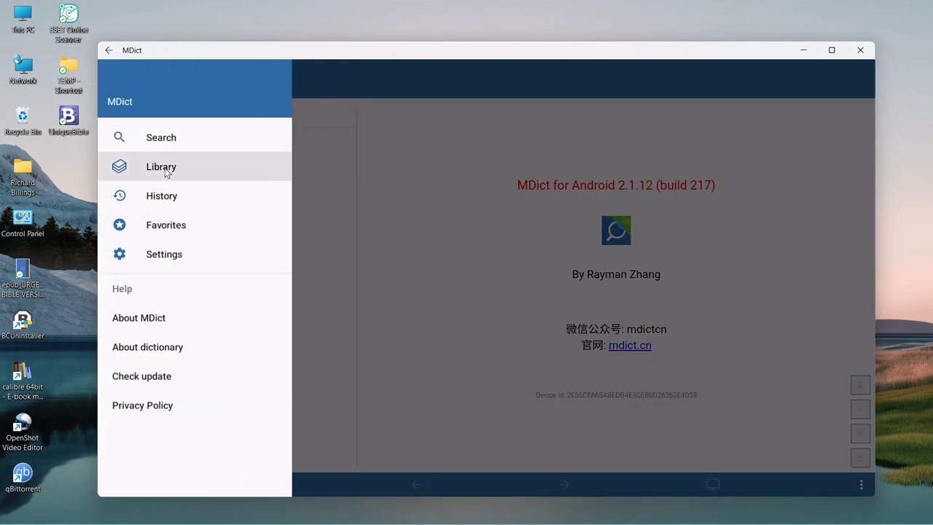
click(162, 168)
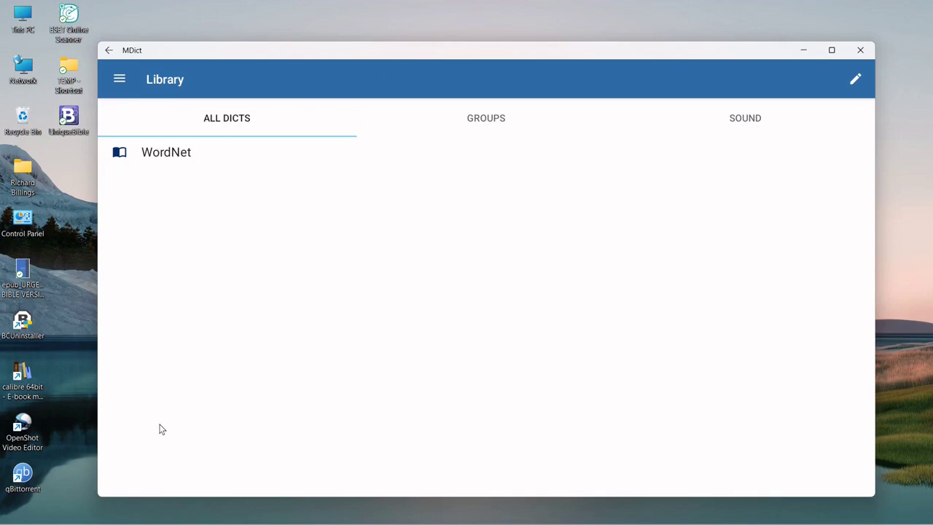
click(160, 155)
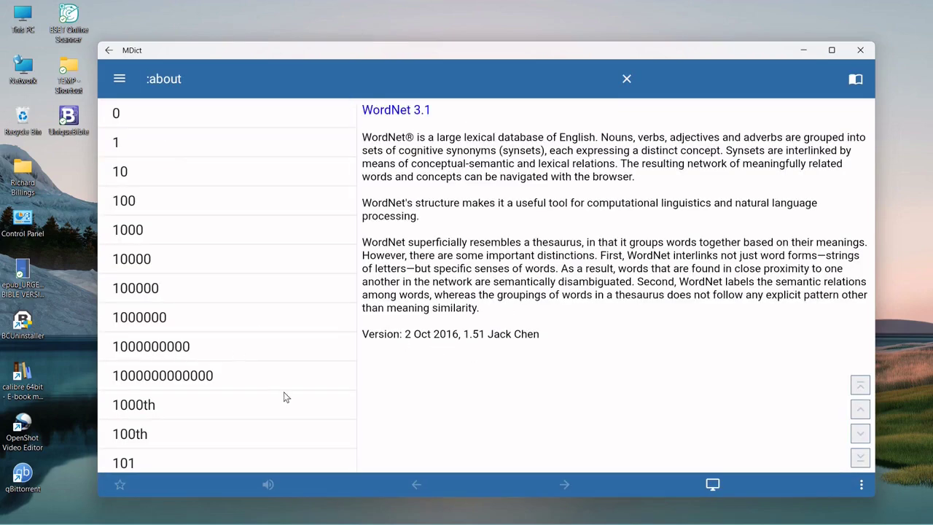
Step: Browse the WordNet word list, view the "366 days" entry and close MDict
scroll(283, 397, down, 20)
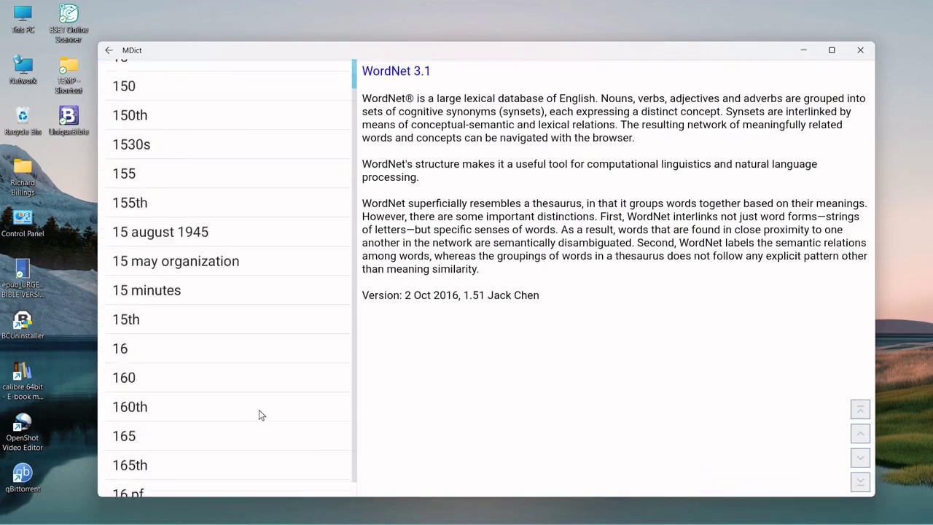
scroll(256, 418, down, 10)
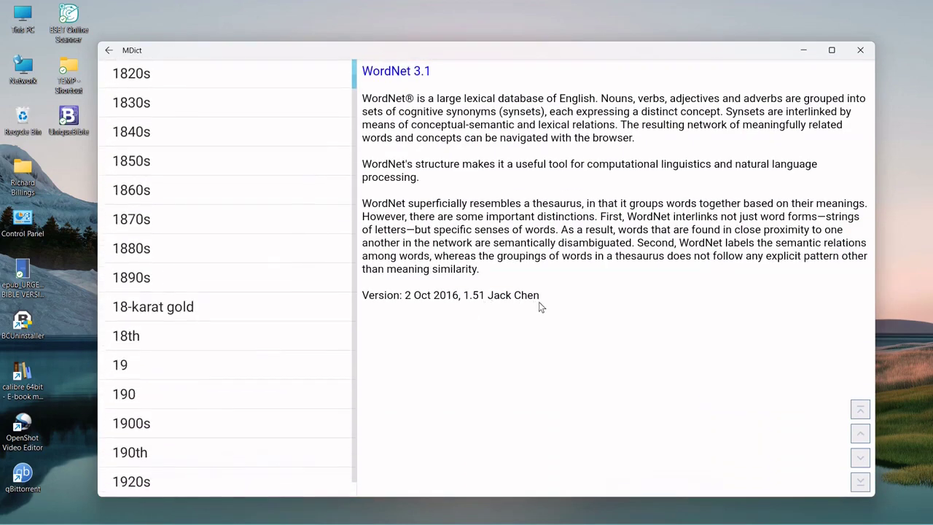
scroll(270, 398, down, 15)
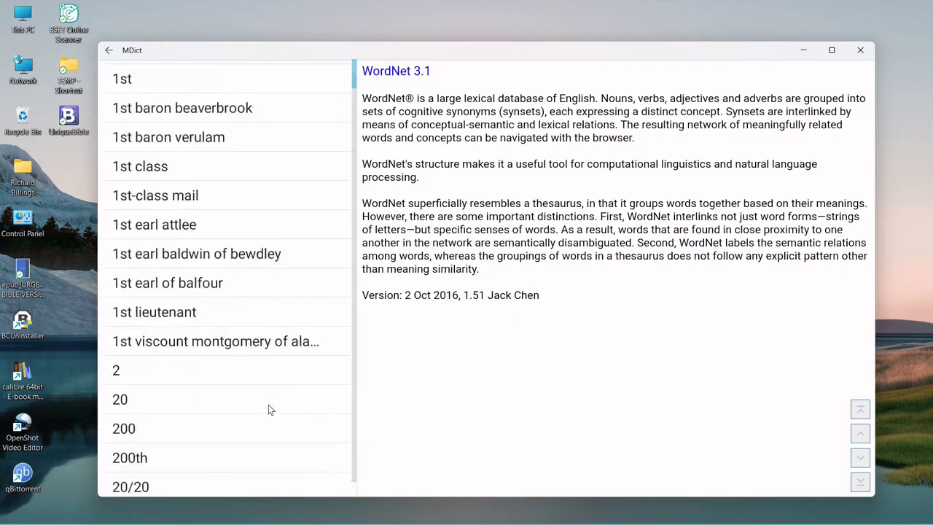
scroll(265, 412, down, 5)
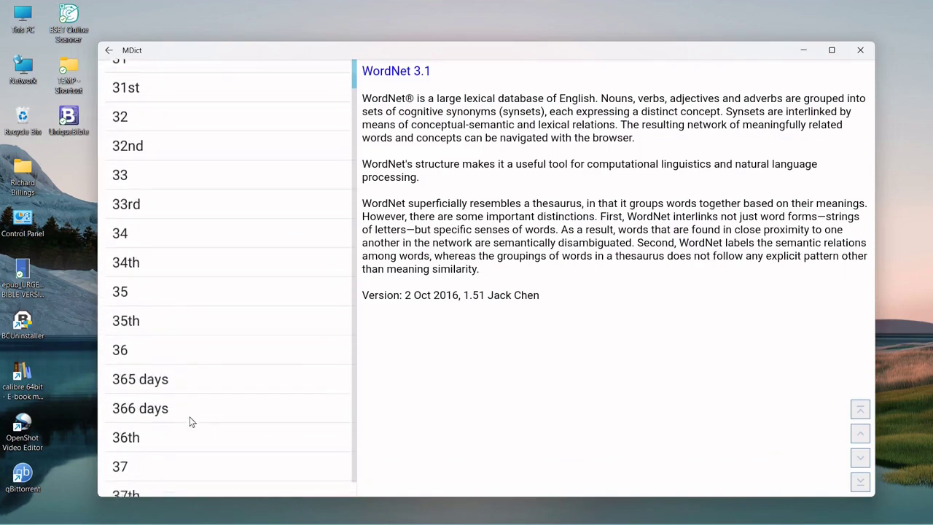
scroll(185, 412, down, 1)
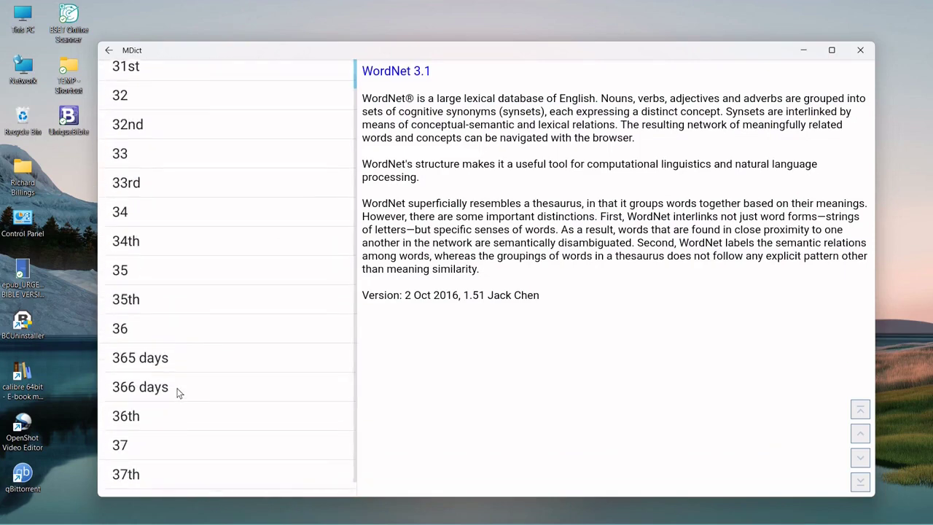
click(180, 390)
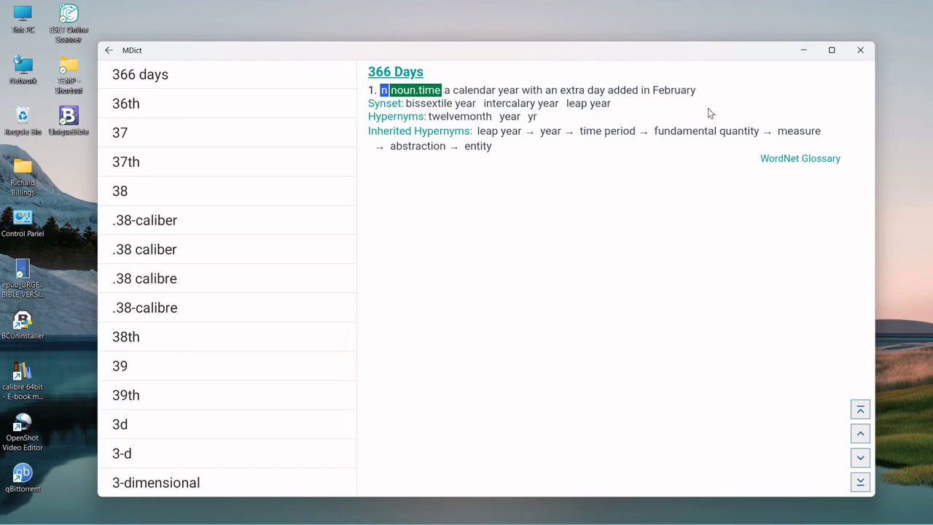
click(860, 50)
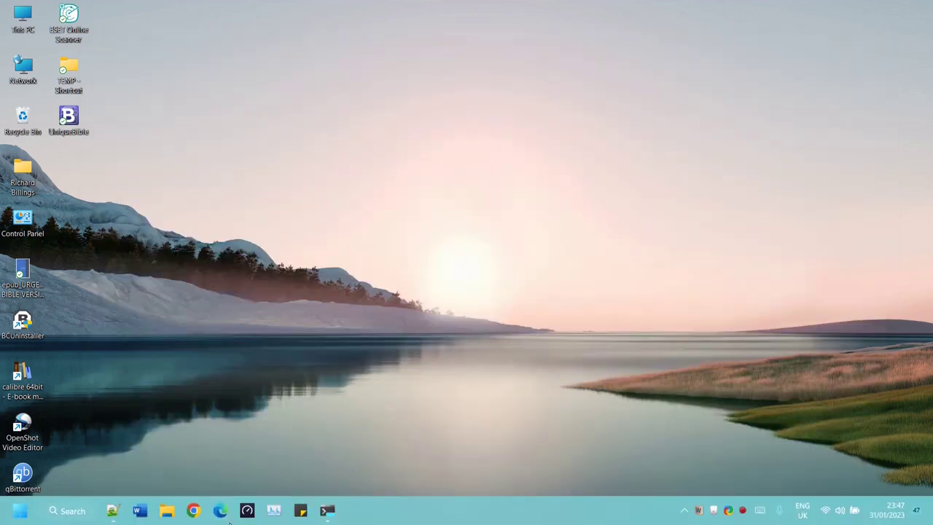
Step: Check the adb connection in the Windows PowerShell window, hide it and bring up the pinned Windows apps
click(327, 512)
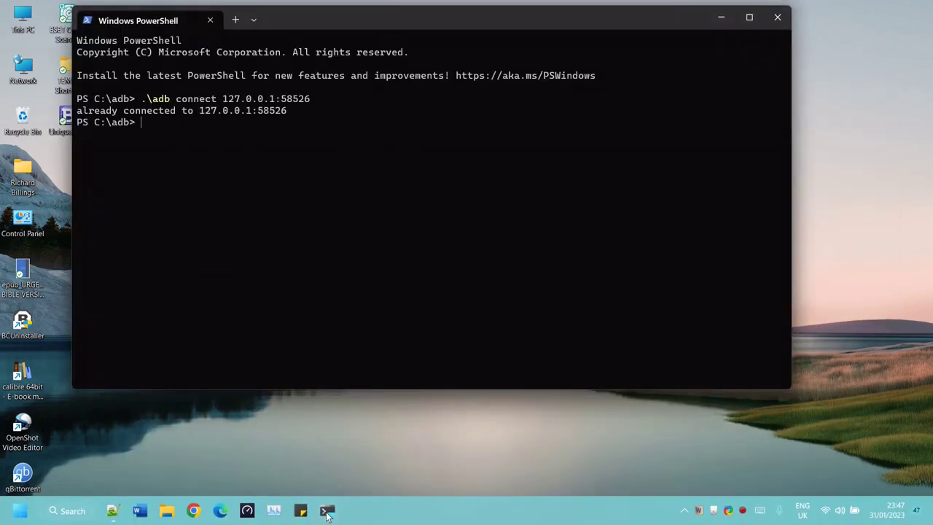
click(326, 513)
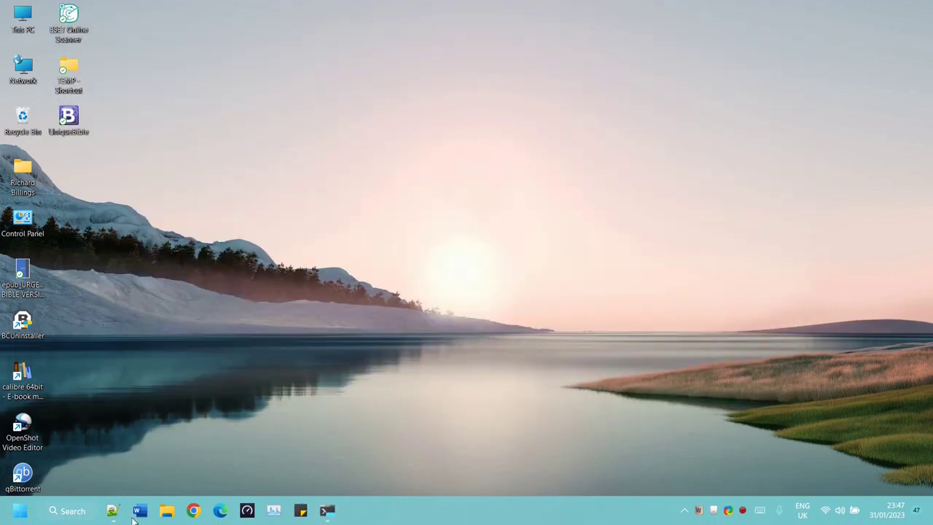
click(20, 511)
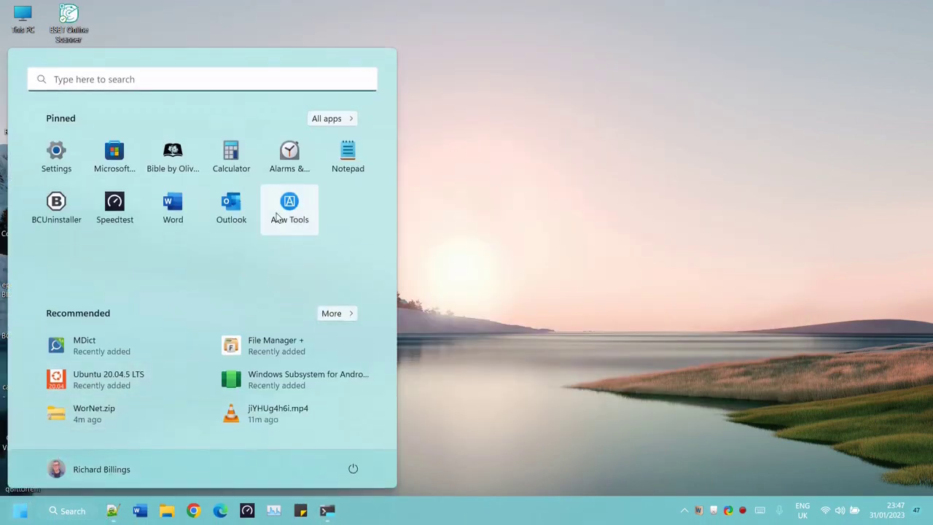